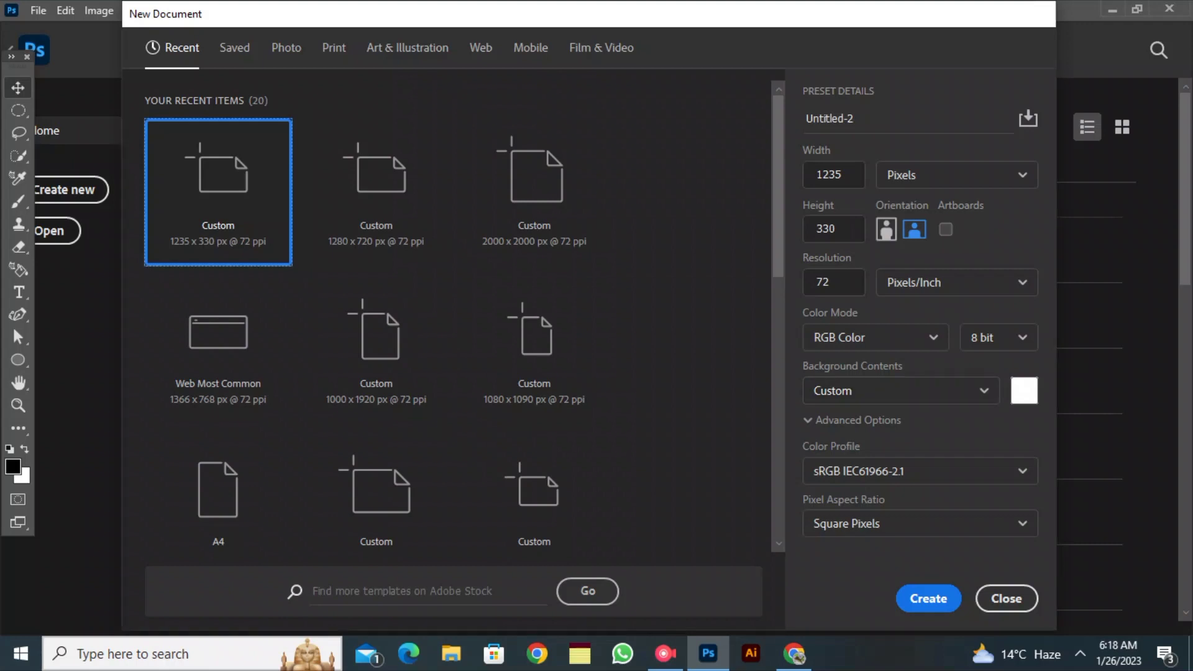
# - Create a 1235 × 330 px document at 72 pixels/inch and bring in the cut-out sneaker from the shoe image, scaled to 62.50%
pyautogui.click(927, 598)
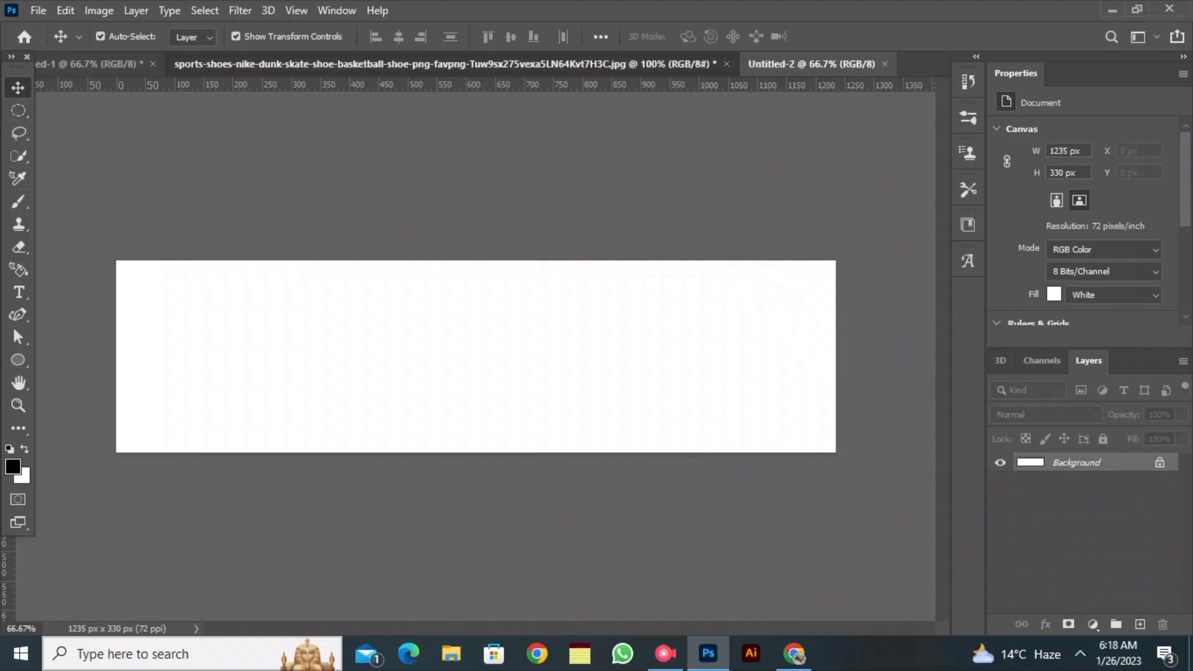
pyautogui.click(528, 64)
pyautogui.moveTo(528, 368); pyautogui.dragTo(689, 339)
pyautogui.moveTo(658, 208); pyautogui.dragTo(658, 292)
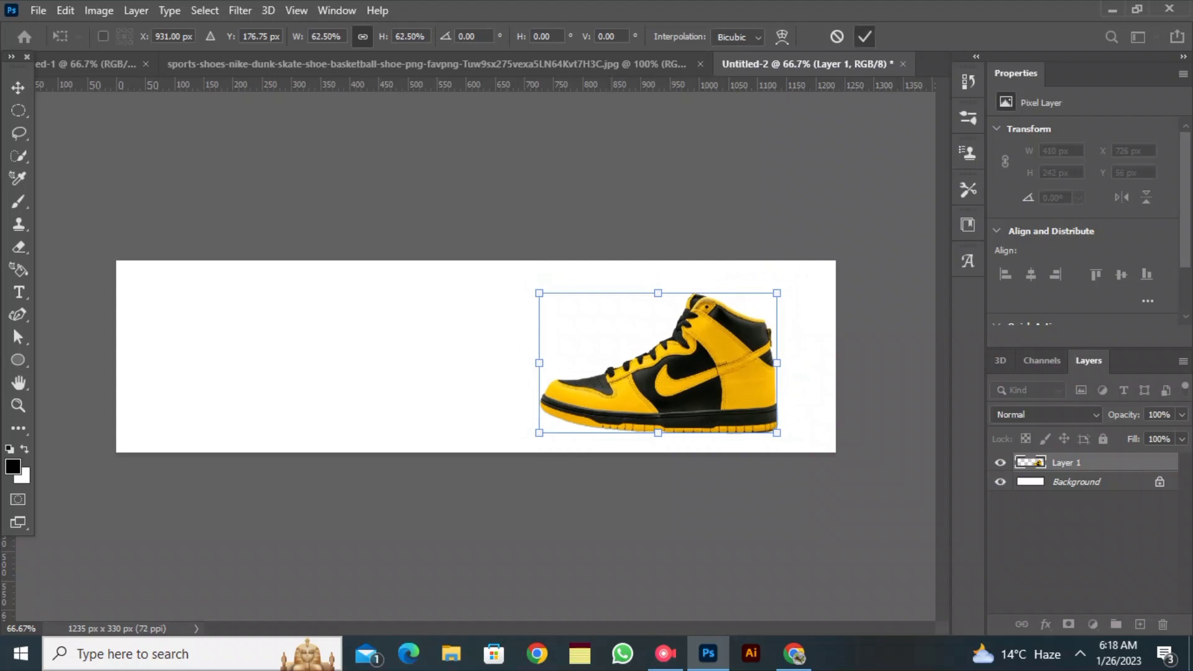
pyautogui.click(864, 37)
pyautogui.click(808, 199)
# - Scale the sneaker down to about 84.68%, place it near the banner's right end, and select the Background layer
pyautogui.moveTo(742, 376); pyautogui.dragTo(758, 368)
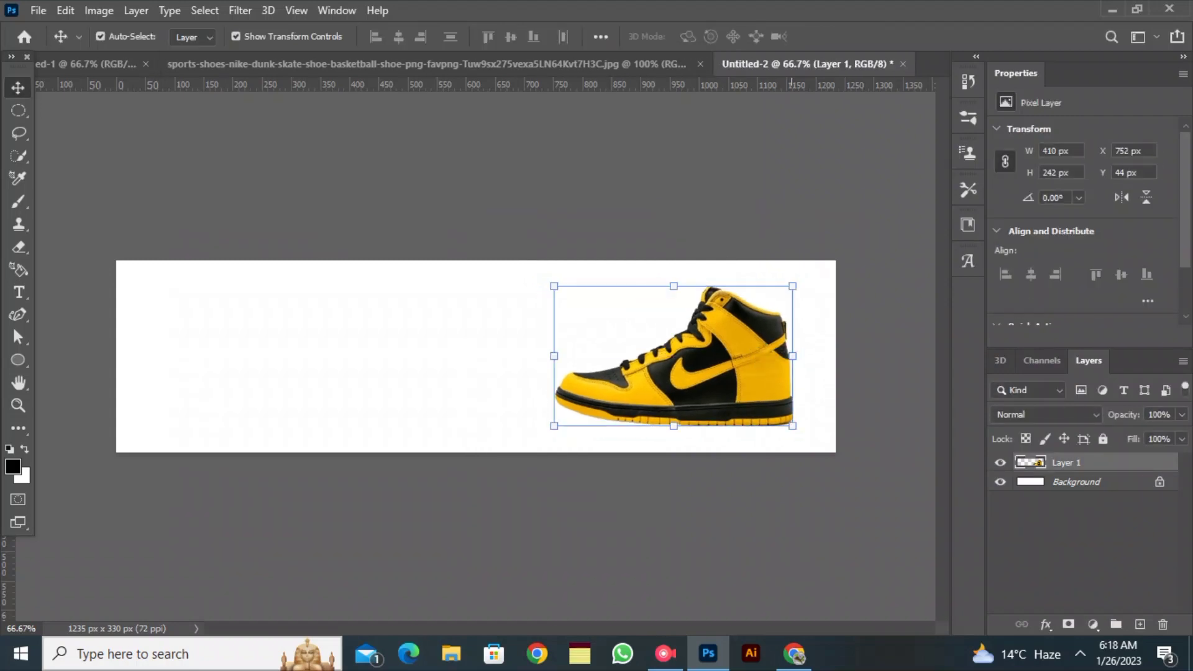
pyautogui.moveTo(792, 426); pyautogui.dragTo(755, 404)
pyautogui.moveTo(667, 374); pyautogui.dragTo(717, 398)
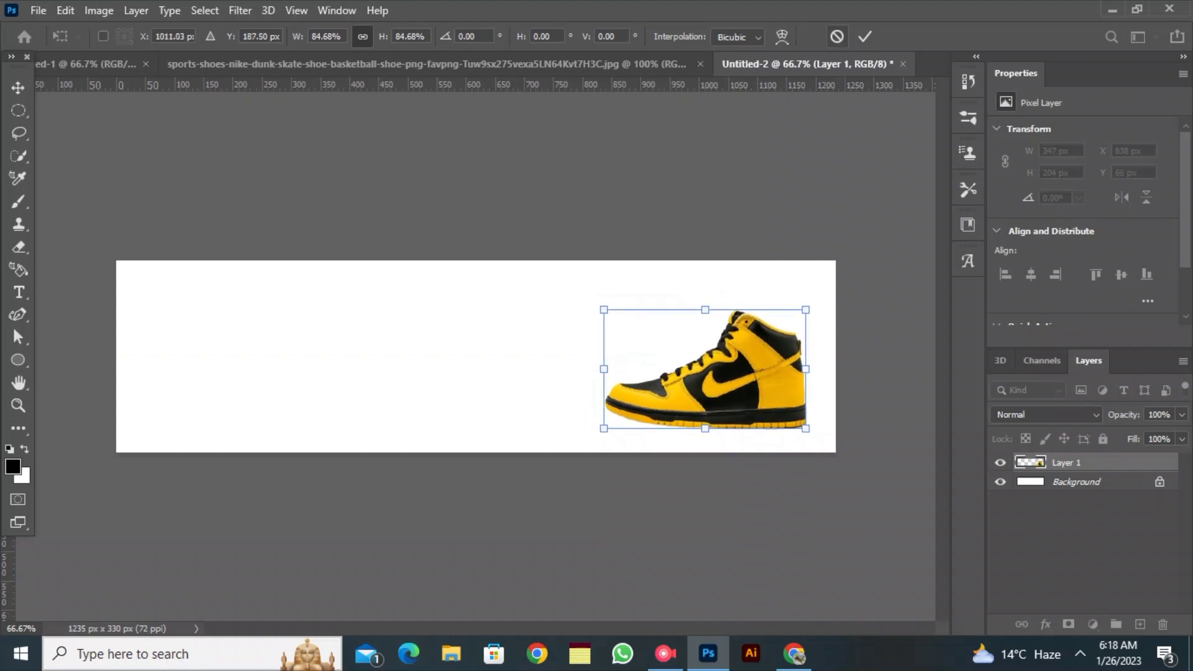
pyautogui.click(864, 37)
pyautogui.click(1076, 482)
pyautogui.click(1092, 624)
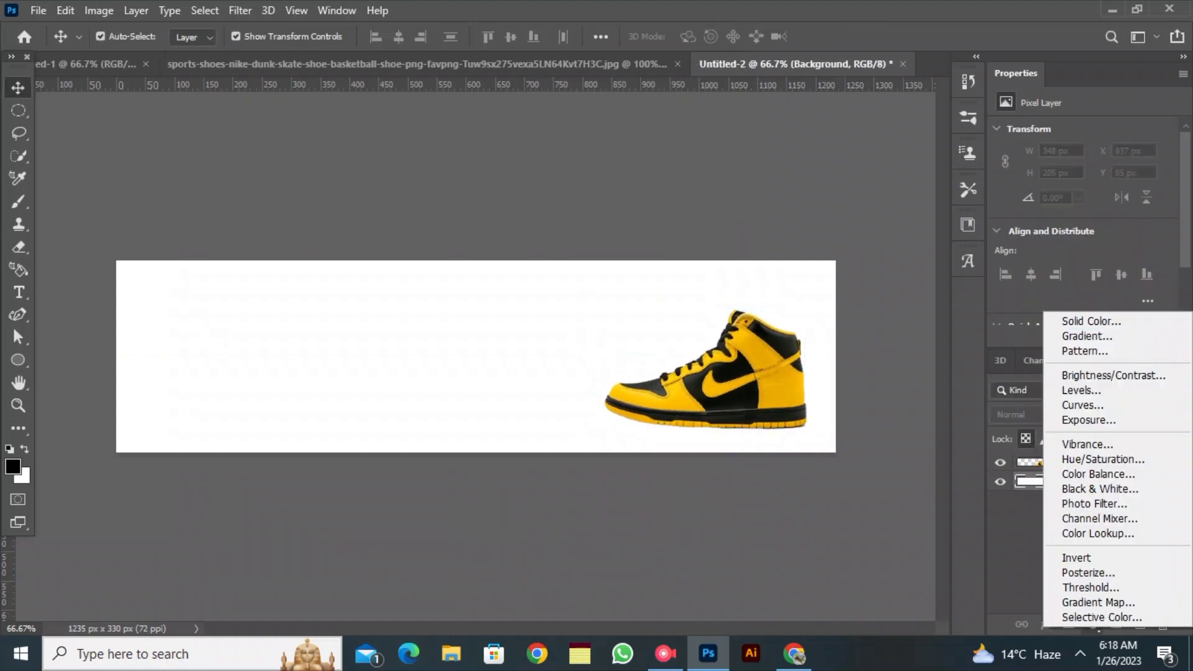
pyautogui.click(1091, 321)
pyautogui.click(1125, 172)
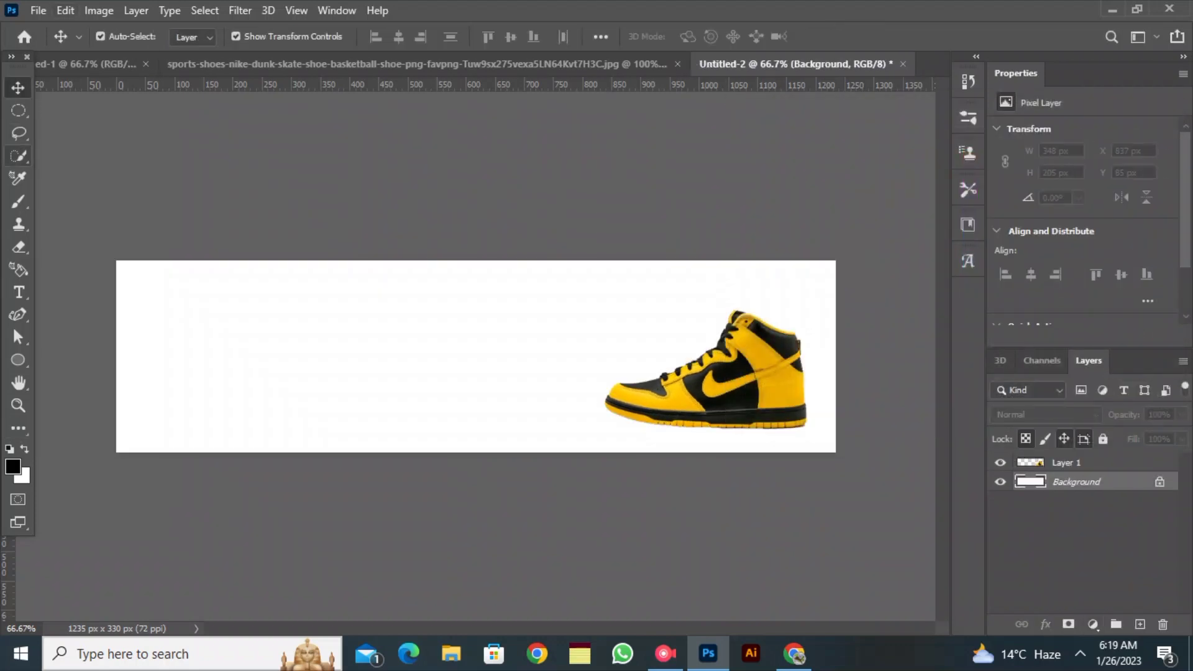
# - Draw a rectangle about 1309 × 368 px covering the whole canvas and set its stroke width to 0 px
pyautogui.rightClick(18, 359)
pyautogui.click(74, 359)
pyautogui.moveTo(112, 253); pyautogui.dragTo(874, 467)
pyautogui.doubleClick(287, 36)
pyautogui.write('0')
# - Fill the canvas-wide rectangle with the recently used yellow-orange color
pyautogui.click(195, 36)
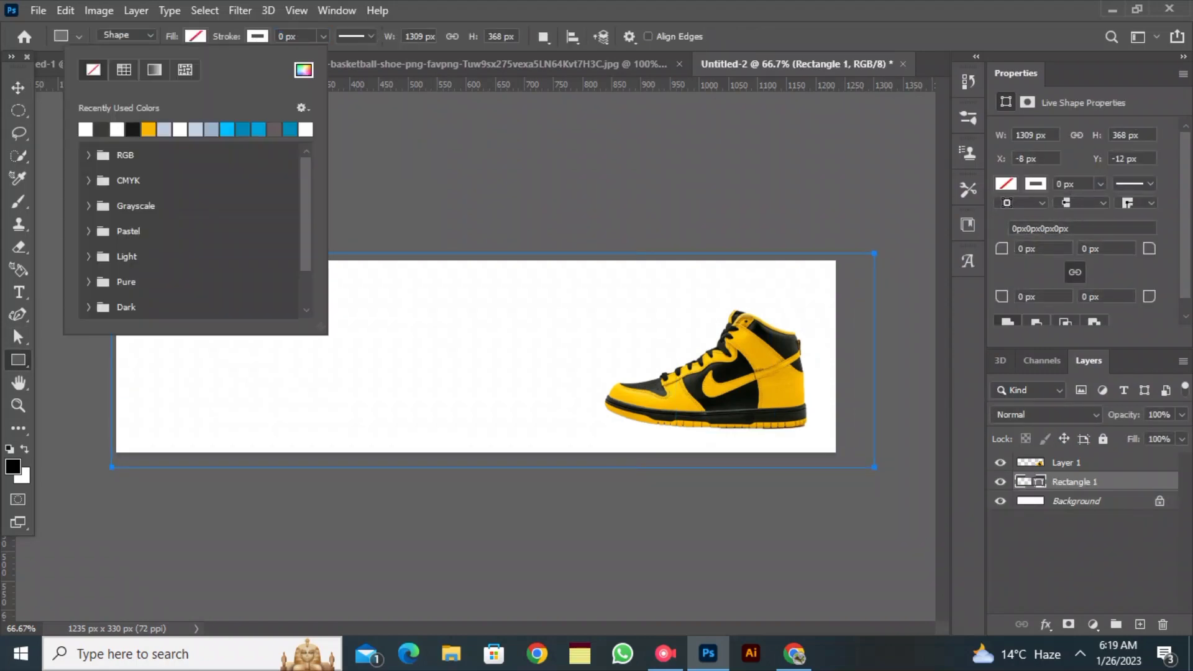
pyautogui.click(149, 130)
pyautogui.click(18, 87)
pyautogui.click(71, 208)
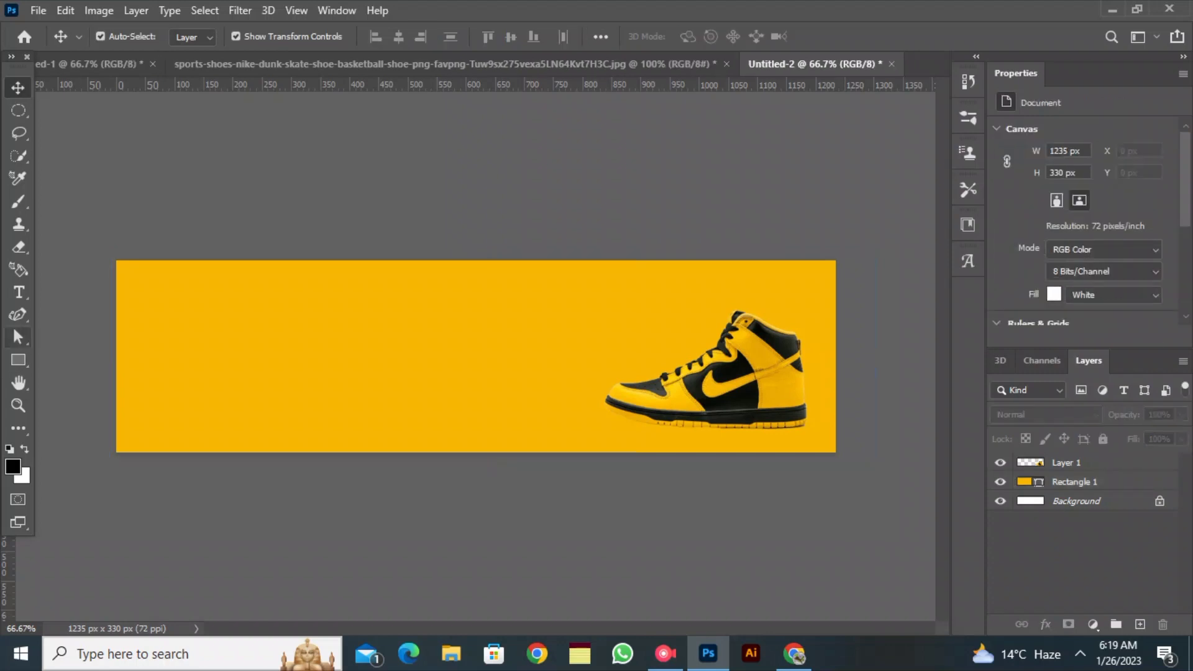
# - Draw a closed wavy shape about 1113 × 512 px with the Curvature Pen tool, spanning the banner and extending below it
pyautogui.click(18, 314)
pyautogui.click(106, 348)
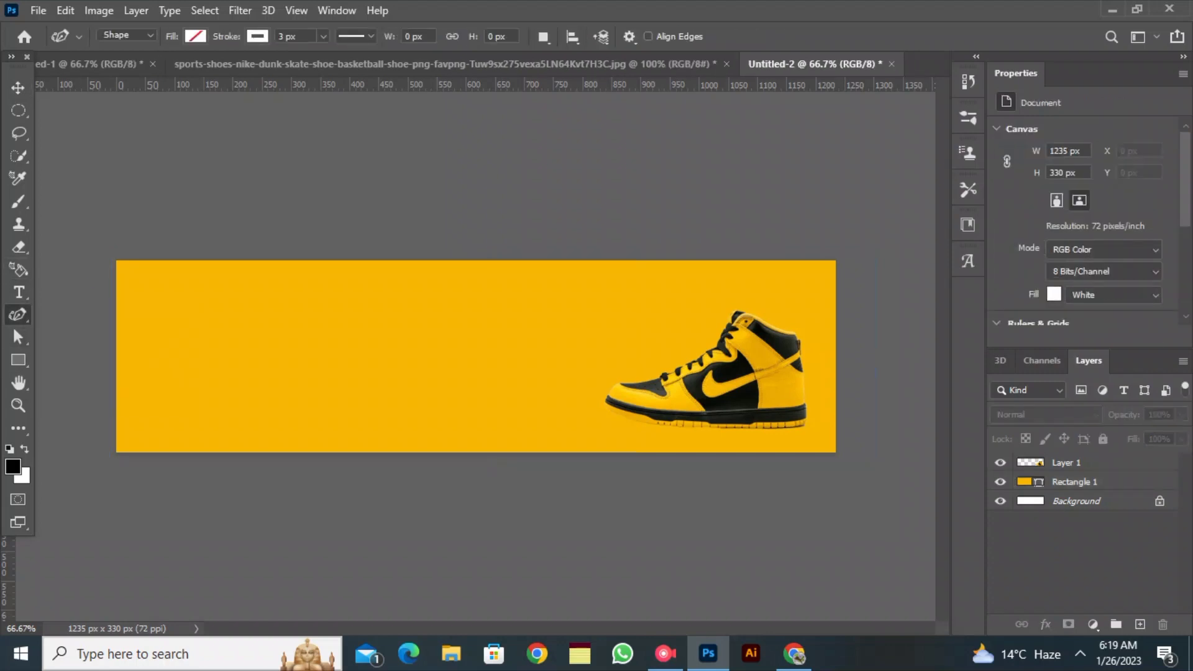
pyautogui.click(90, 283)
pyautogui.click(275, 367)
pyautogui.click(378, 278)
pyautogui.click(509, 370)
pyautogui.click(553, 459)
pyautogui.click(617, 323)
pyautogui.click(651, 478)
pyautogui.click(681, 560)
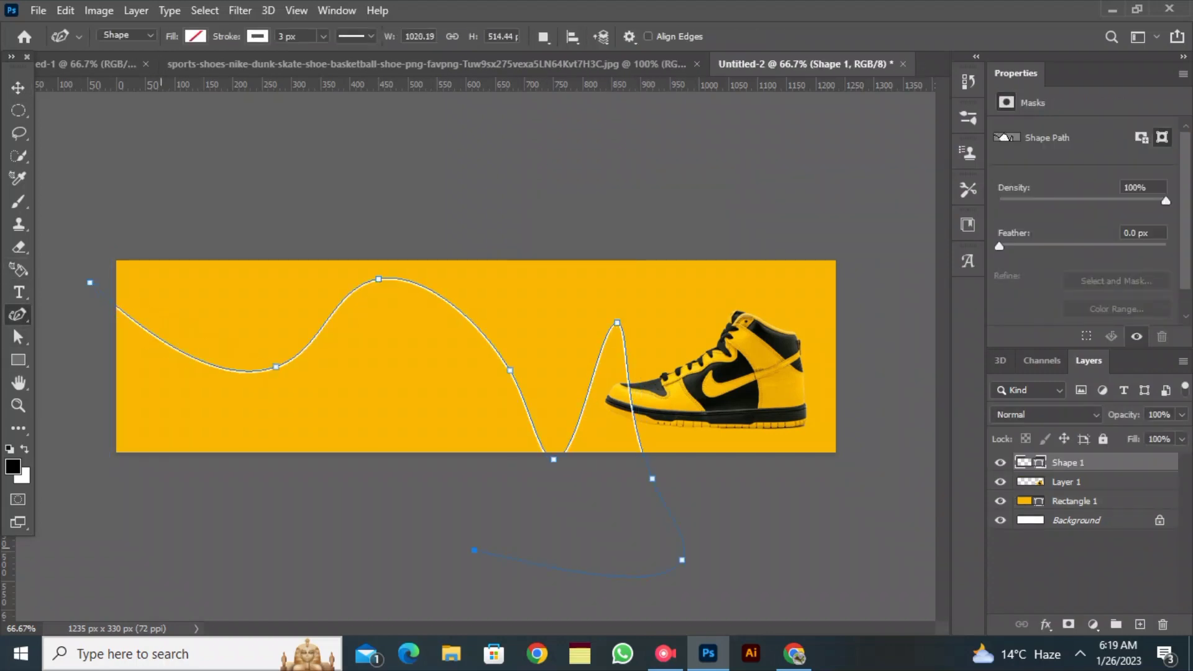
pyautogui.click(90, 282)
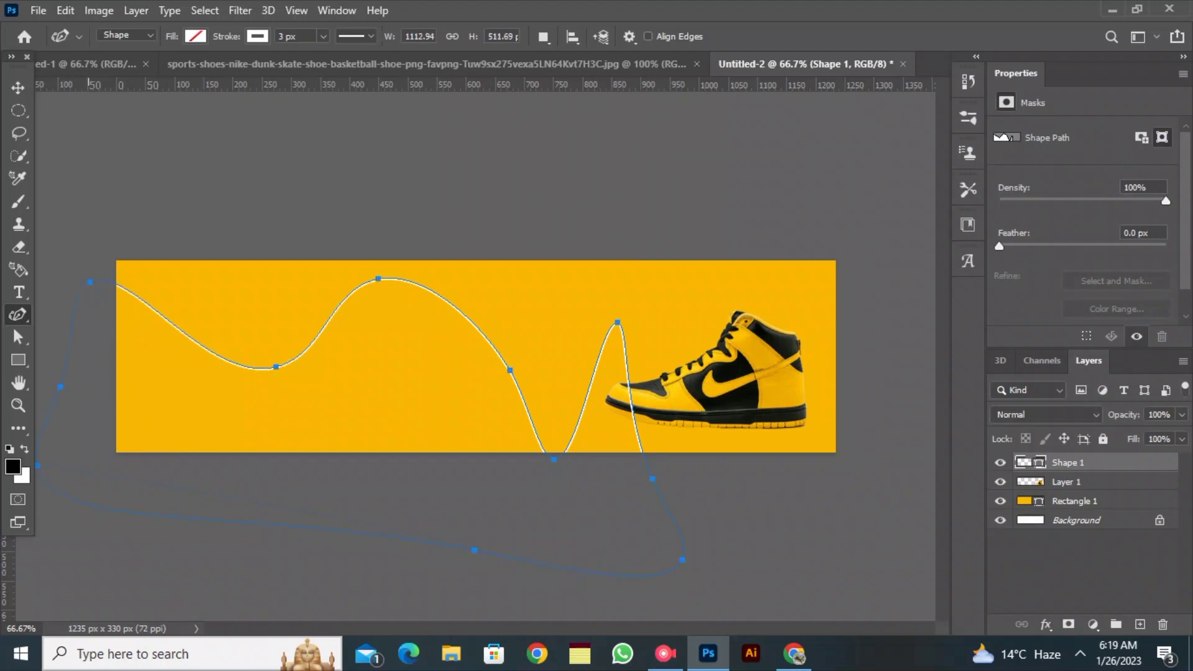
# - Set the wavy shape's stroke width to 0 px and fill it with dark gray
pyautogui.click(290, 37)
pyautogui.scroll(-3, 290, 37)
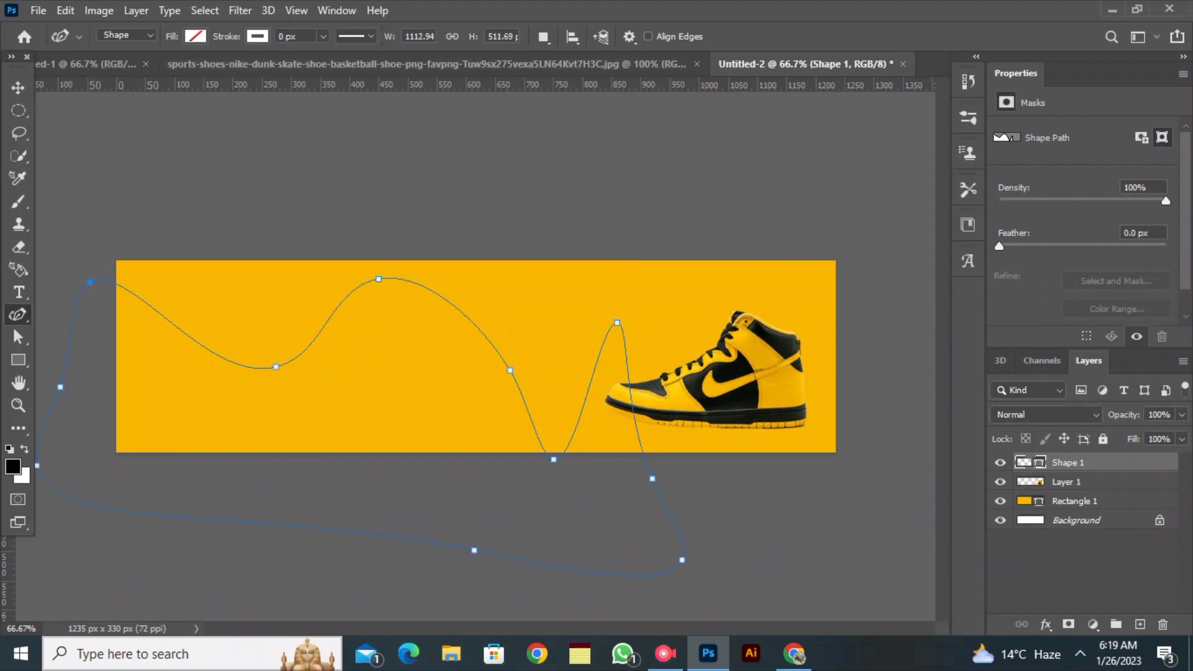
pyautogui.click(195, 37)
pyautogui.click(101, 129)
pyautogui.click(195, 37)
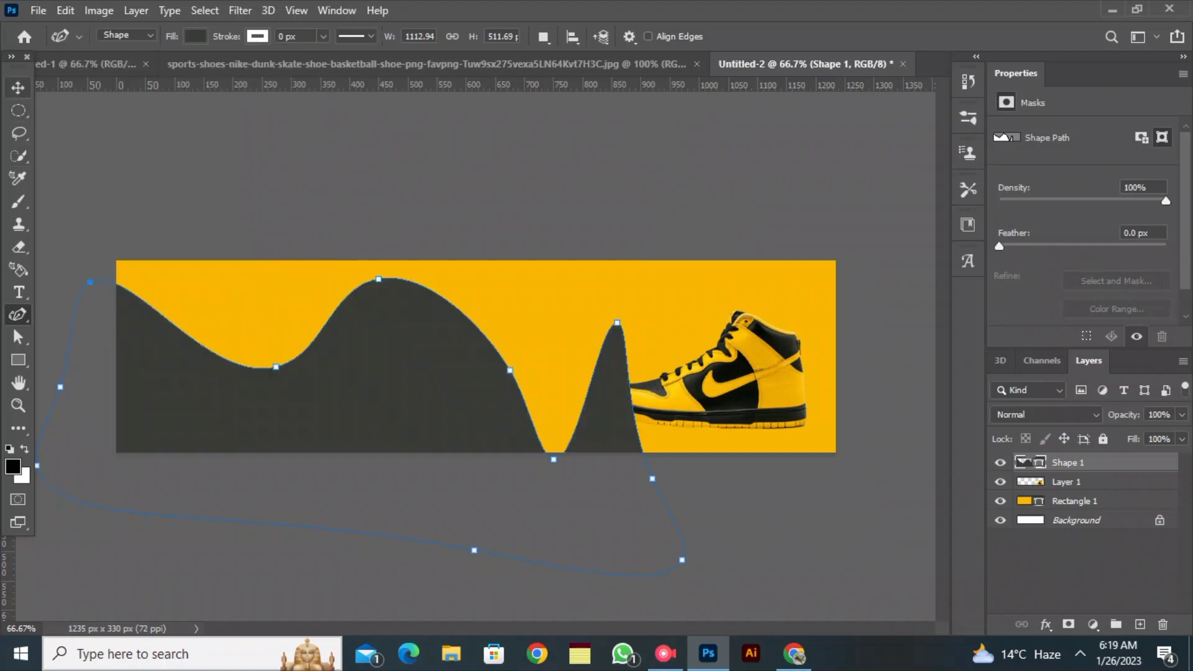
# - Scale the dark wavy shape to about 71.51% and move it over the sneaker at the banner's right end
pyautogui.click(18, 88)
pyautogui.moveTo(454, 415); pyautogui.dragTo(649, 430)
pyautogui.hotkey('ctrl', 'z')
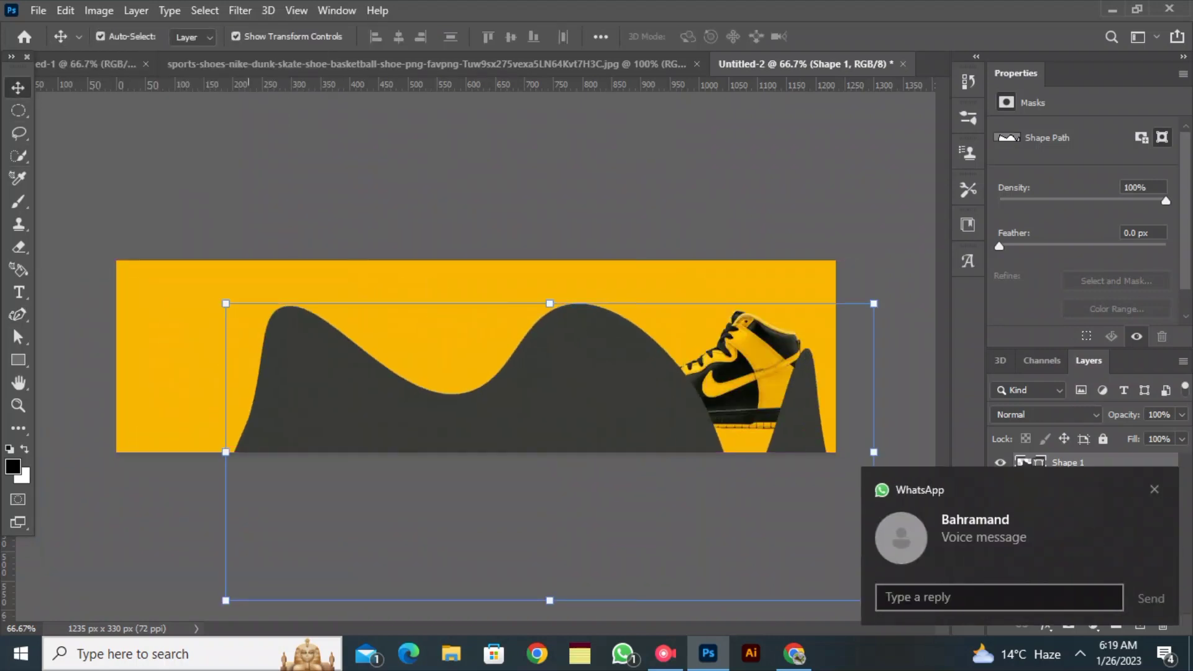
pyautogui.moveTo(225, 303); pyautogui.dragTo(410, 388)
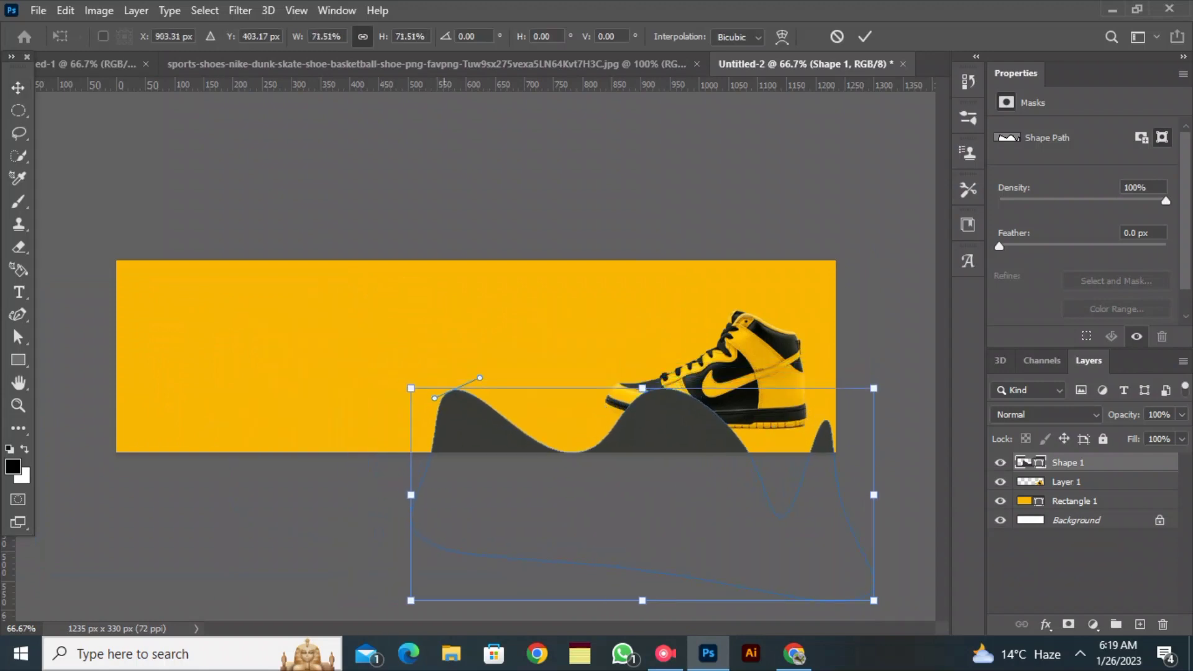
pyautogui.moveTo(623, 471); pyautogui.dragTo(770, 405)
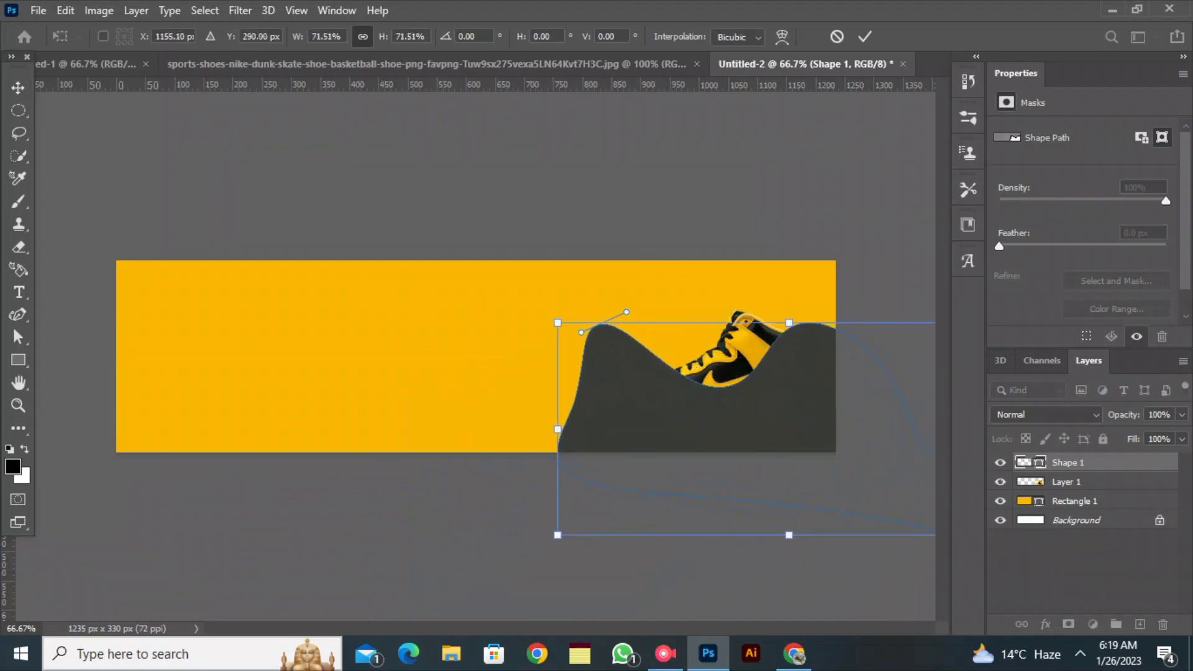
pyautogui.click(864, 37)
pyautogui.click(888, 174)
# - Move the Shape 1 layer beneath the sneaker's Layer 1
pyautogui.moveTo(1067, 463); pyautogui.dragTo(1067, 488)
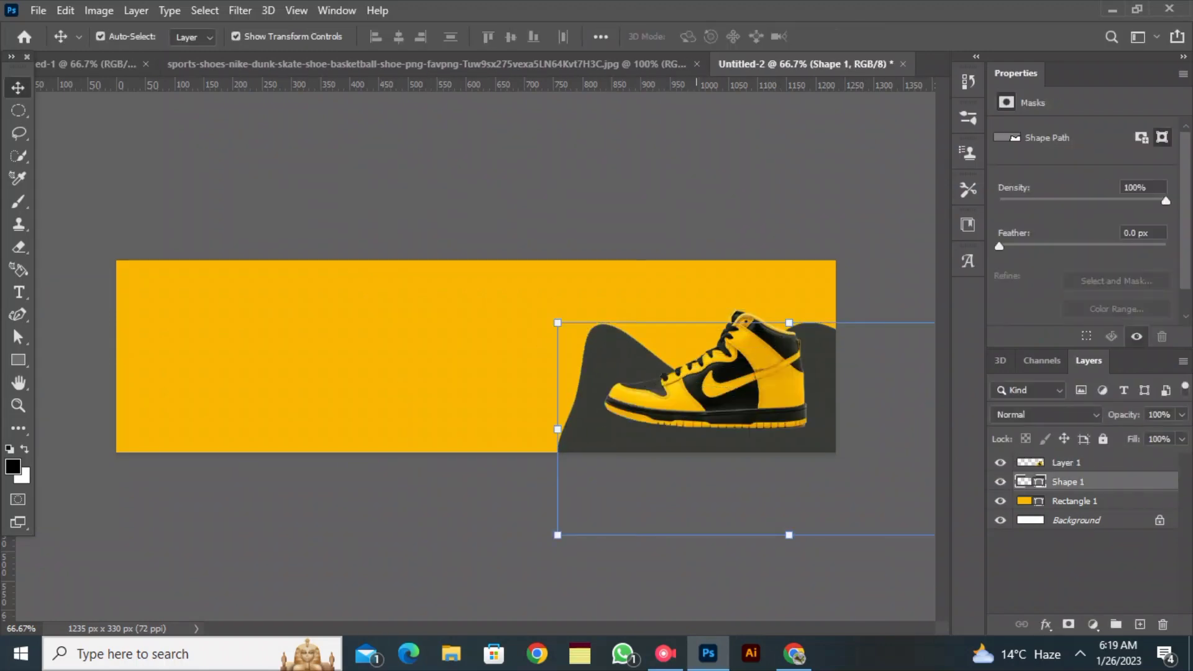
pyautogui.click(780, 549)
pyautogui.click(748, 398)
pyautogui.click(772, 543)
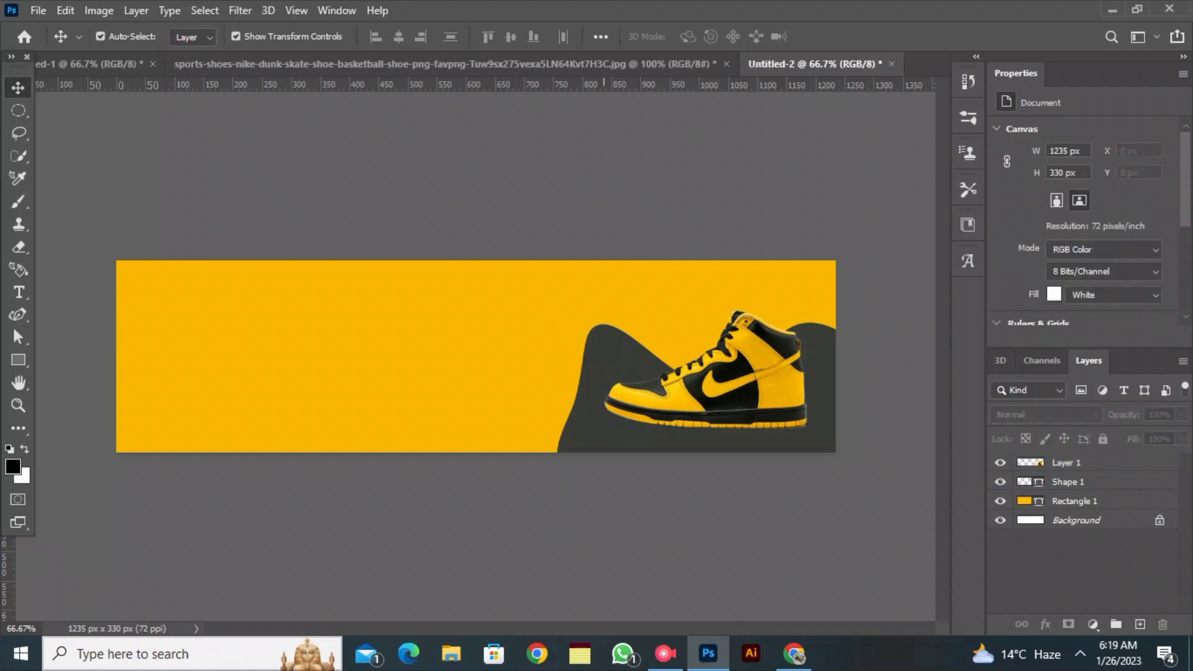
# - Enlarge the dark wavy shape slightly and reposition it behind the sneaker
pyautogui.click(727, 439)
pyautogui.click(714, 397)
pyautogui.click(591, 504)
pyautogui.click(594, 422)
pyautogui.moveTo(557, 323); pyautogui.dragTo(528, 310)
pyautogui.moveTo(602, 373); pyautogui.dragTo(636, 369)
pyautogui.click(864, 36)
pyautogui.click(779, 174)
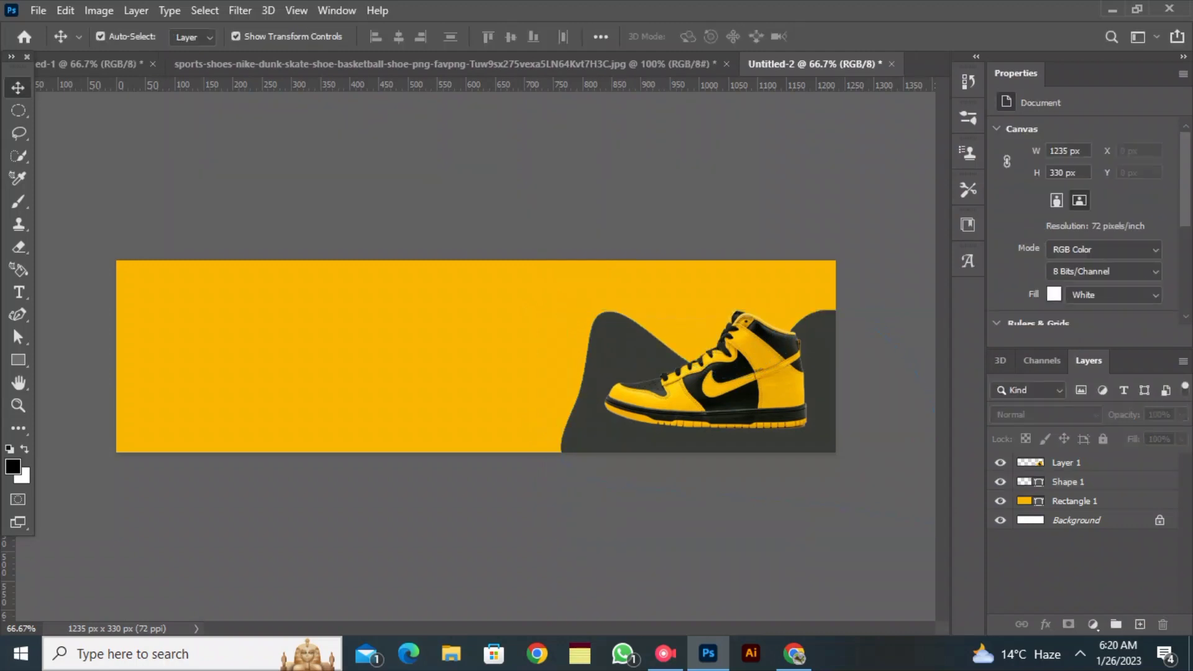
pyautogui.click(622, 357)
pyautogui.hotkey('ctrl', 'j')
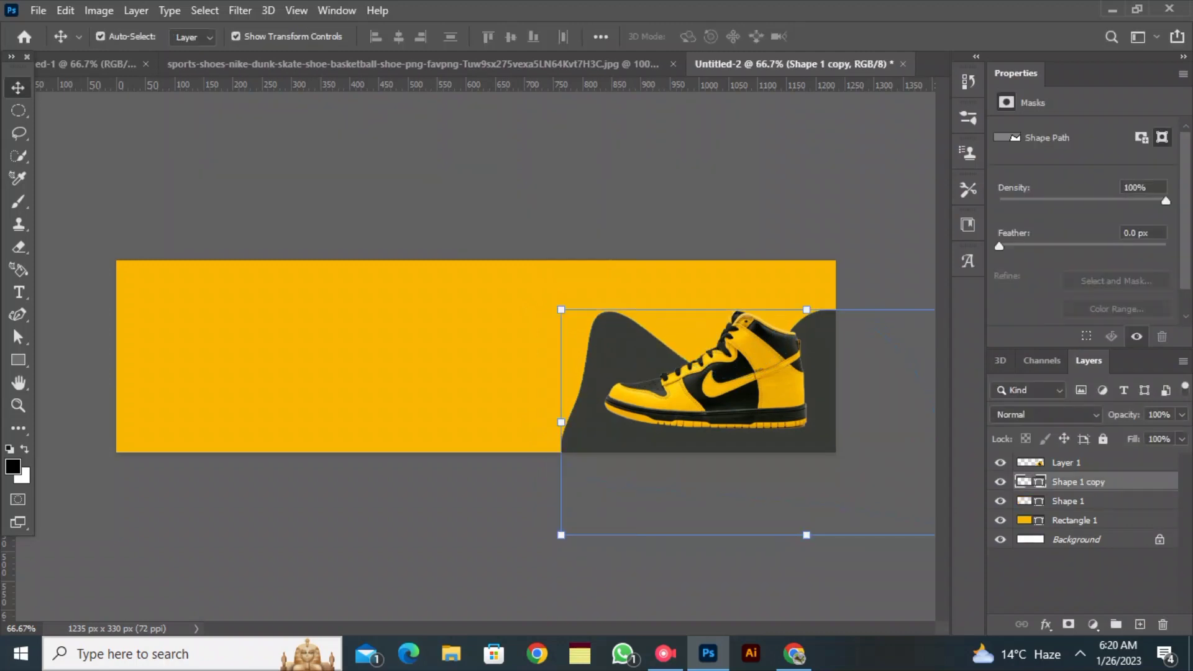
pyautogui.hotkey('ctrl', 't')
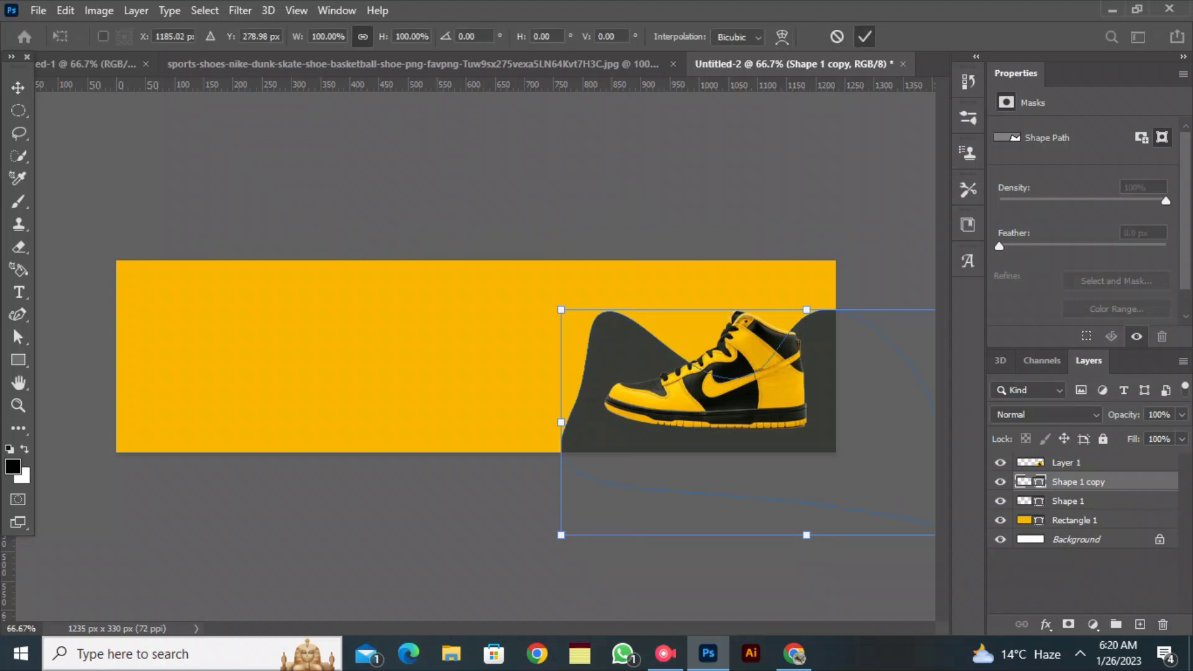
pyautogui.press('Escape')
pyautogui.click(1162, 624)
# - Duplicate the sneaker layer, flip the copy vertically, and place it directly beneath the sole as a reflection
pyautogui.click(1066, 463)
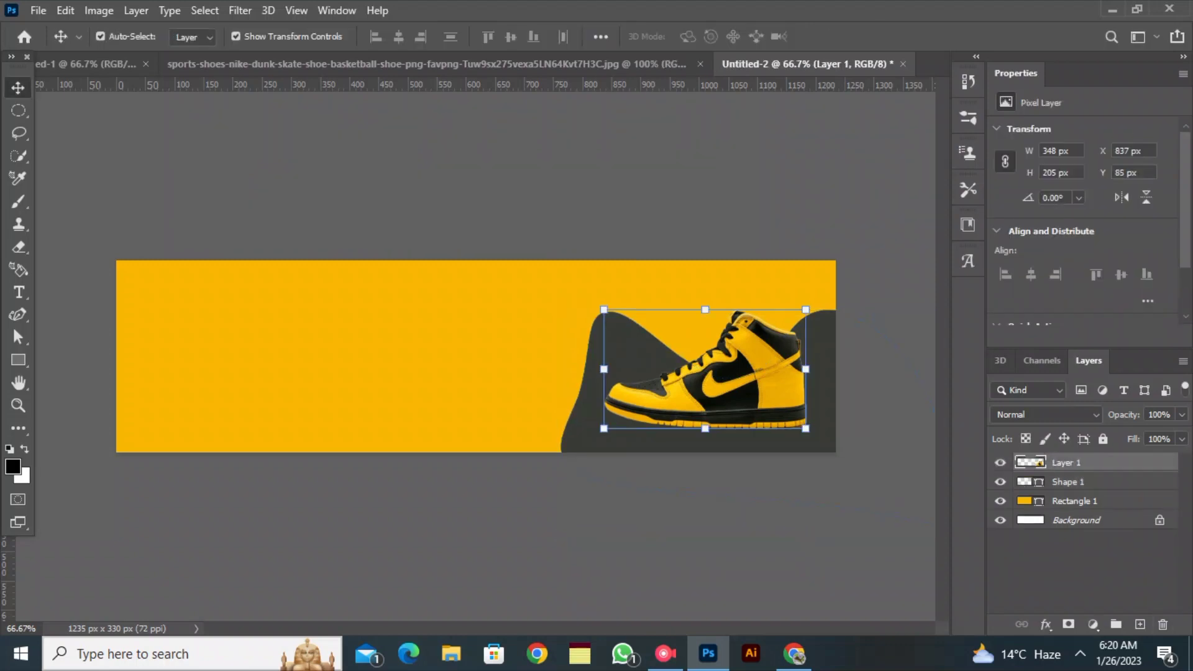
pyautogui.hotkey('ctrl', 'j')
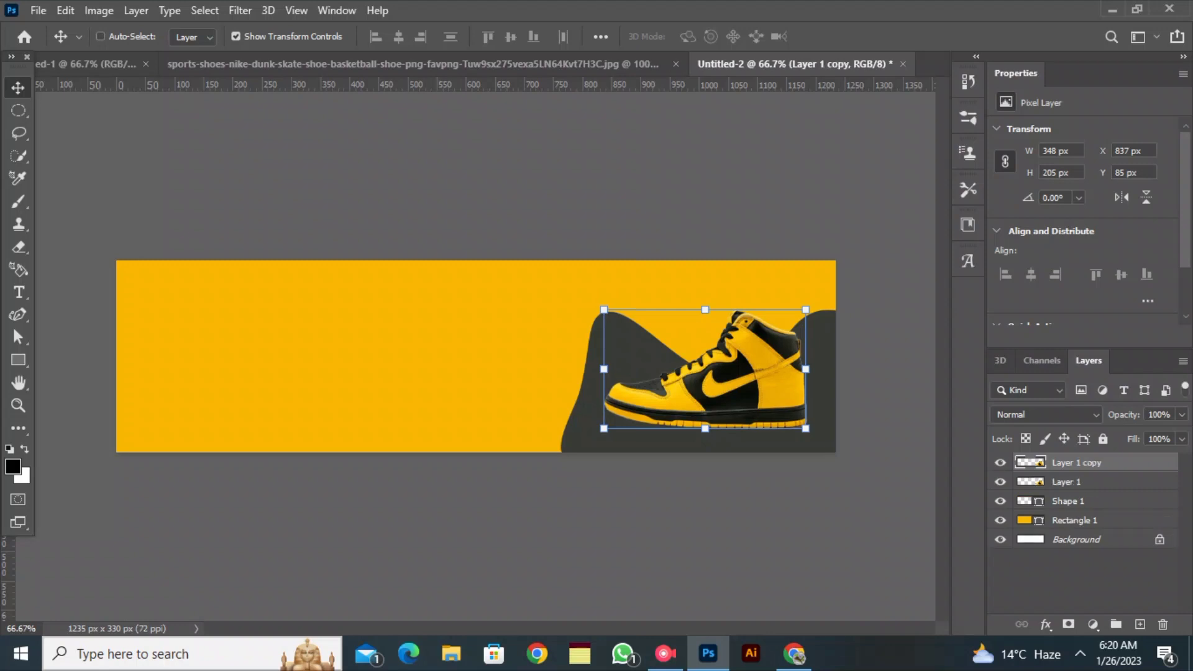
pyautogui.hotkey('ctrl', 't')
pyautogui.rightClick(754, 77)
pyautogui.click(799, 386)
pyautogui.moveTo(733, 314); pyautogui.dragTo(732, 435)
pyautogui.press('Return')
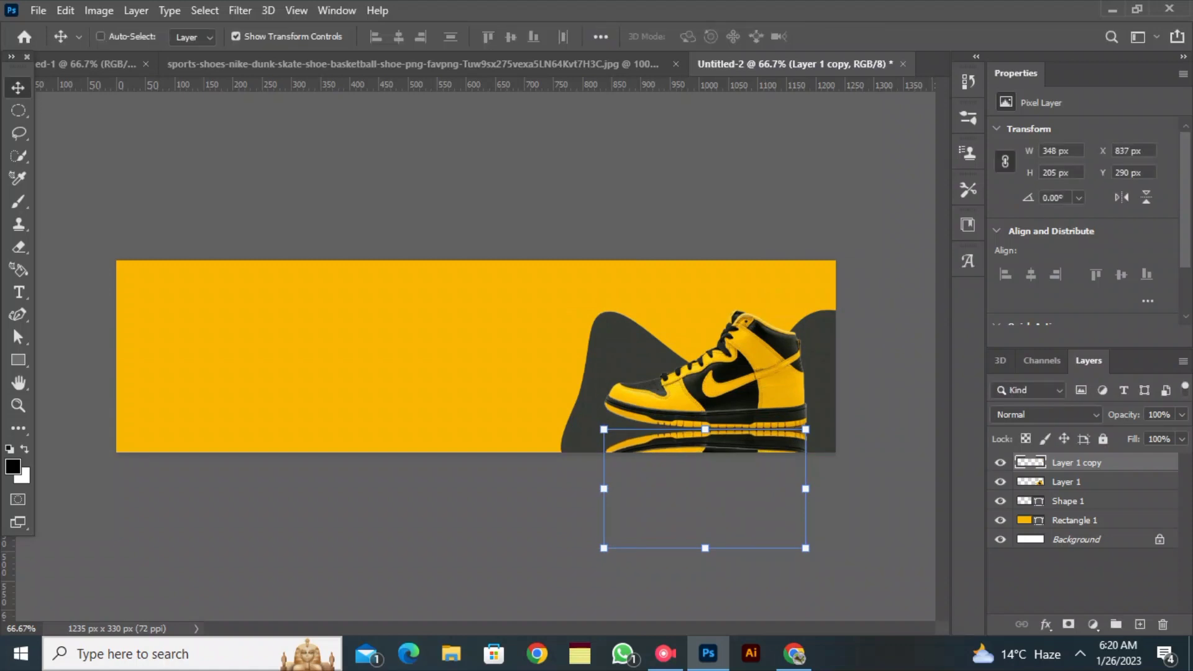
# - Warp the reflection so its upper-left corner rises toward the sneaker's toe
pyautogui.hotkey('ctrl', 't')
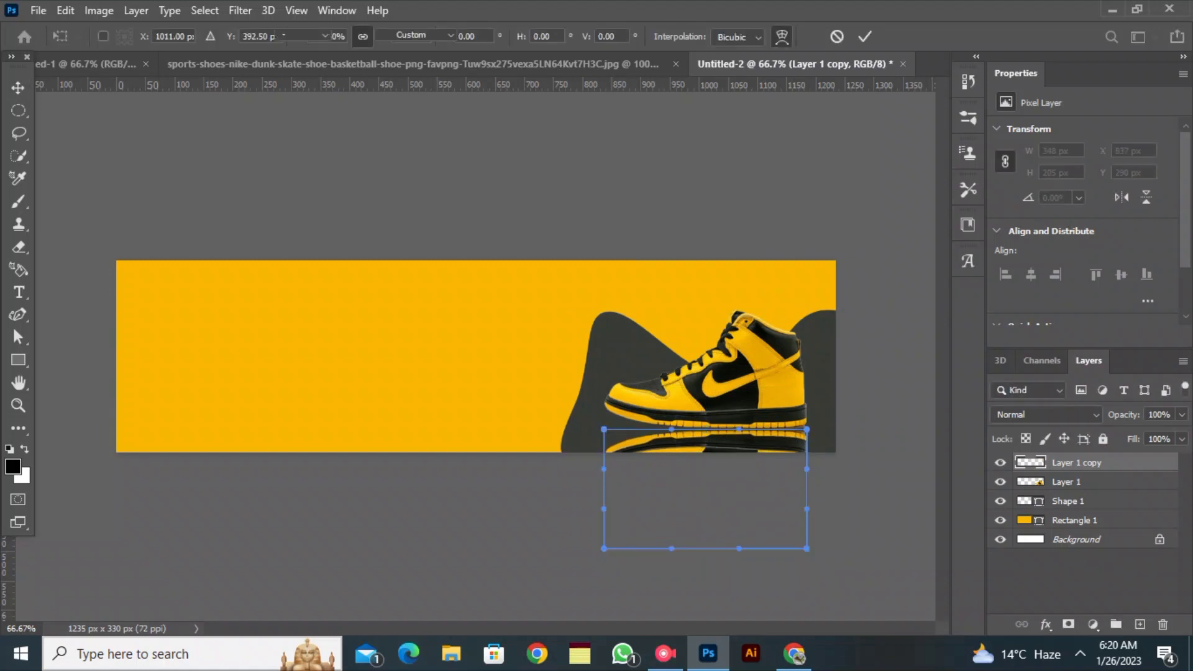
pyautogui.click(782, 36)
pyautogui.moveTo(604, 428); pyautogui.dragTo(605, 416)
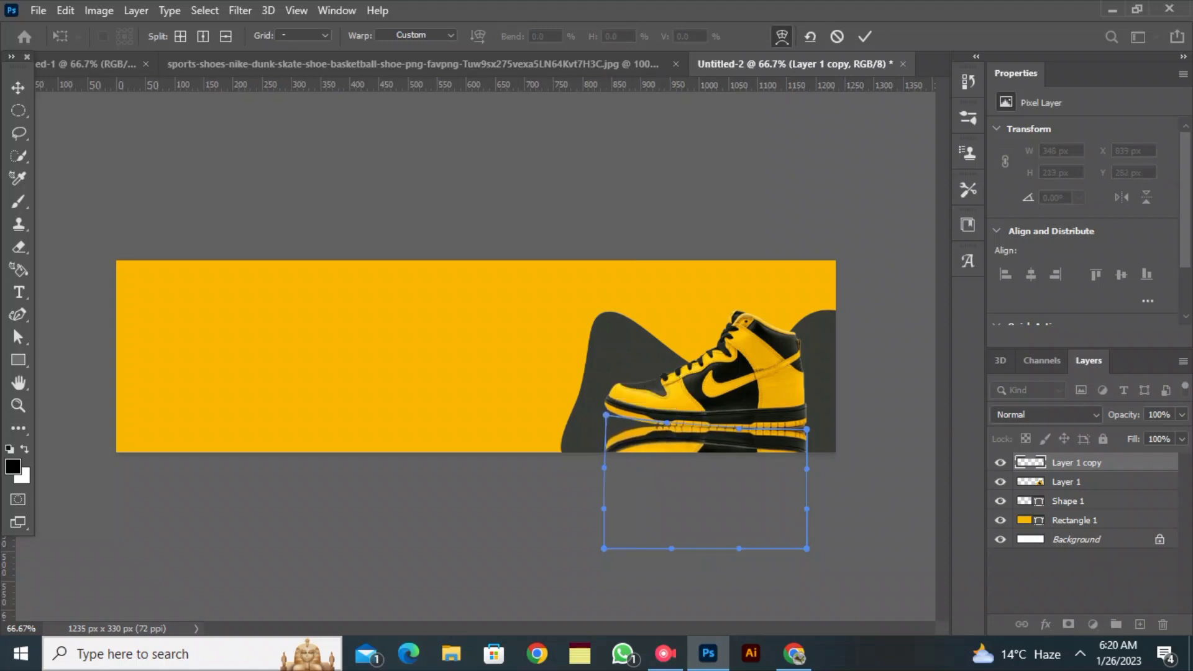
pyautogui.click(864, 36)
# - Add a layer mask to the reflection and apply a gradient that fades it out downward
pyautogui.click(1068, 623)
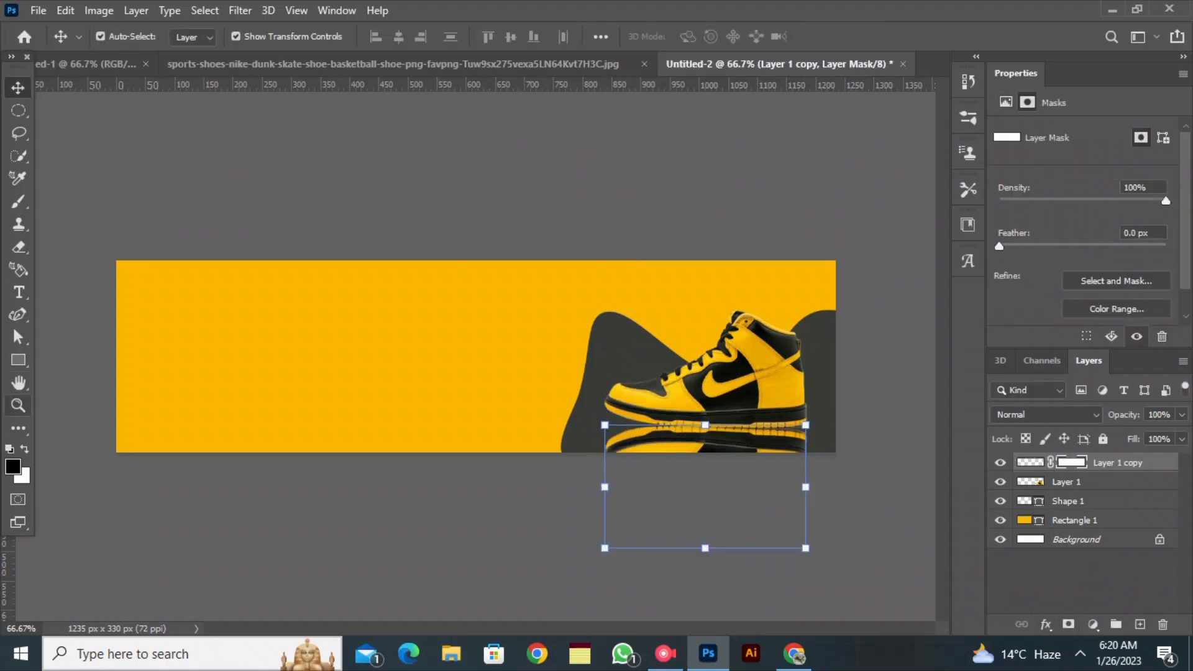
pyautogui.click(18, 428)
pyautogui.click(93, 560)
pyautogui.moveTo(723, 503); pyautogui.dragTo(735, 381)
pyautogui.press('v')
pyautogui.click(731, 224)
# - Add a rotated, toe-down copy of the sneaker at the banner's upper edge and place its layer beneath Layer 1
pyautogui.click(733, 373)
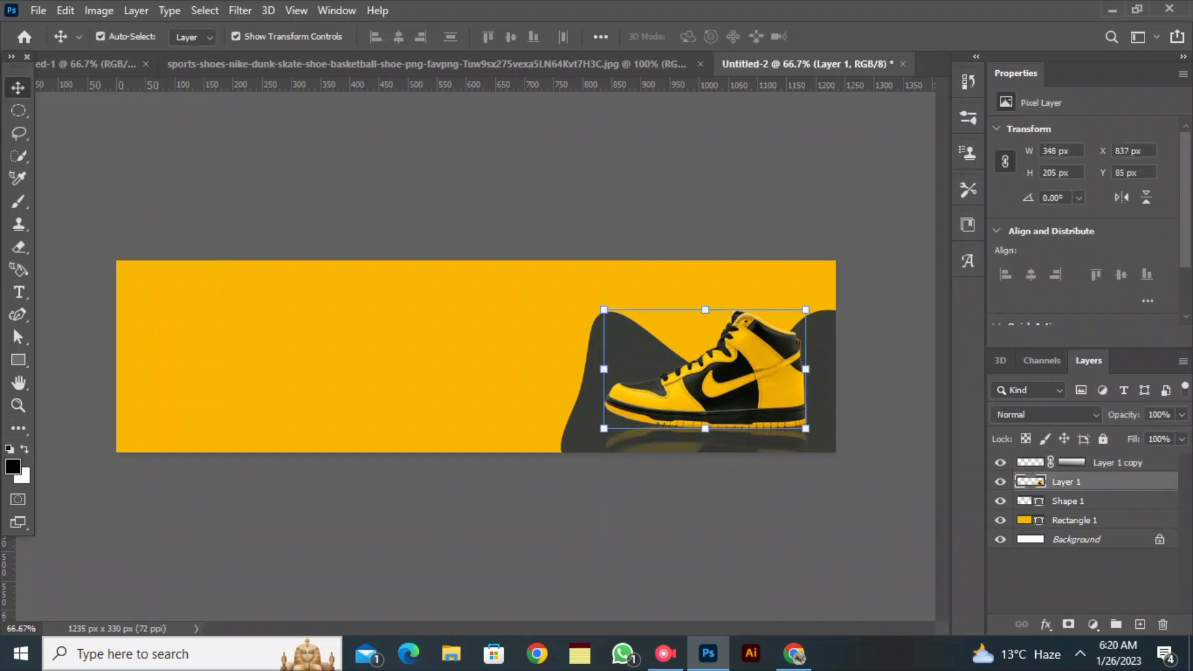
pyautogui.hotkey('ctrl', 'j')
pyautogui.moveTo(819, 300); pyautogui.dragTo(635, 255)
pyautogui.moveTo(729, 352); pyautogui.dragTo(642, 306)
pyautogui.moveTo(617, 221); pyautogui.dragTo(618, 275)
pyautogui.moveTo(626, 300); pyautogui.dragTo(660, 261)
pyautogui.click(864, 36)
pyautogui.moveTo(1079, 482); pyautogui.dragTo(1079, 511)
pyautogui.click(784, 504)
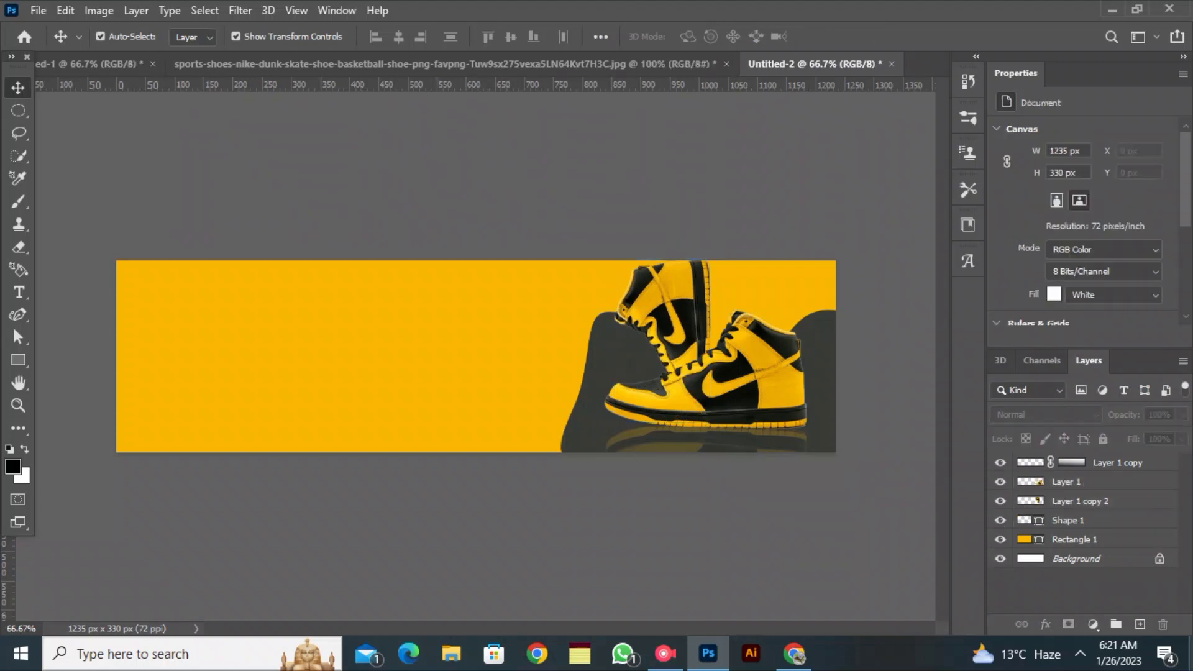
# - On a new layer beneath Shape 1, paint a black shadow around the dark shape with a 202 px soft brush at 0% hardness
pyautogui.click(1139, 624)
pyautogui.moveTo(1082, 463); pyautogui.dragTo(1082, 547)
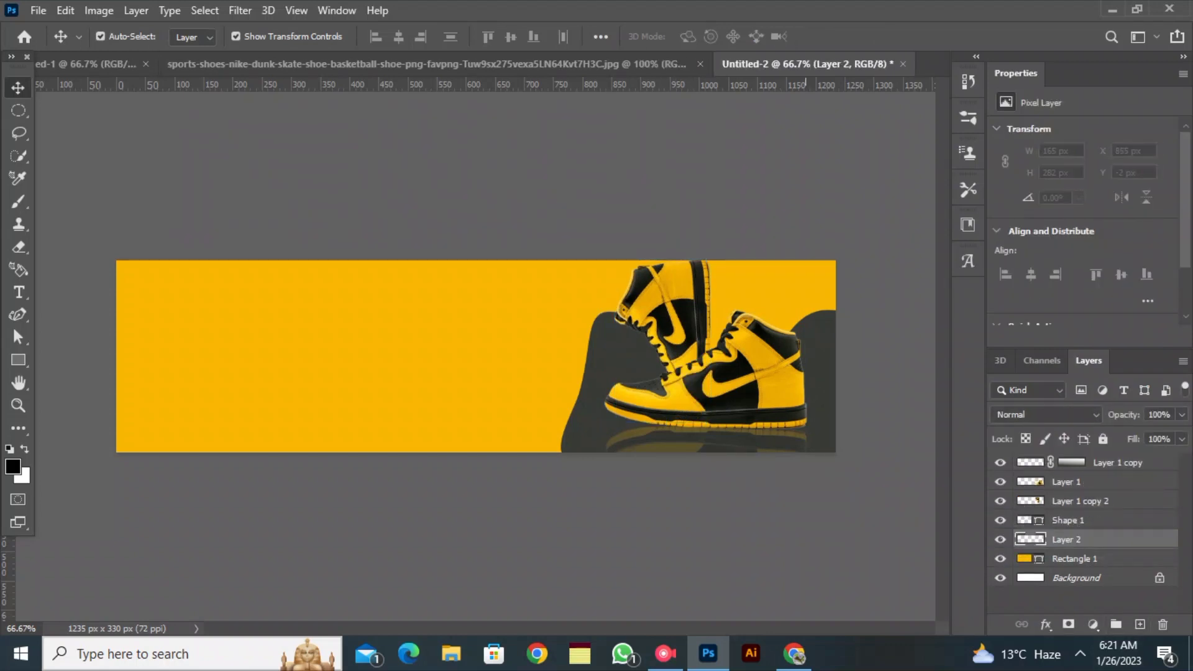
pyautogui.click(18, 200)
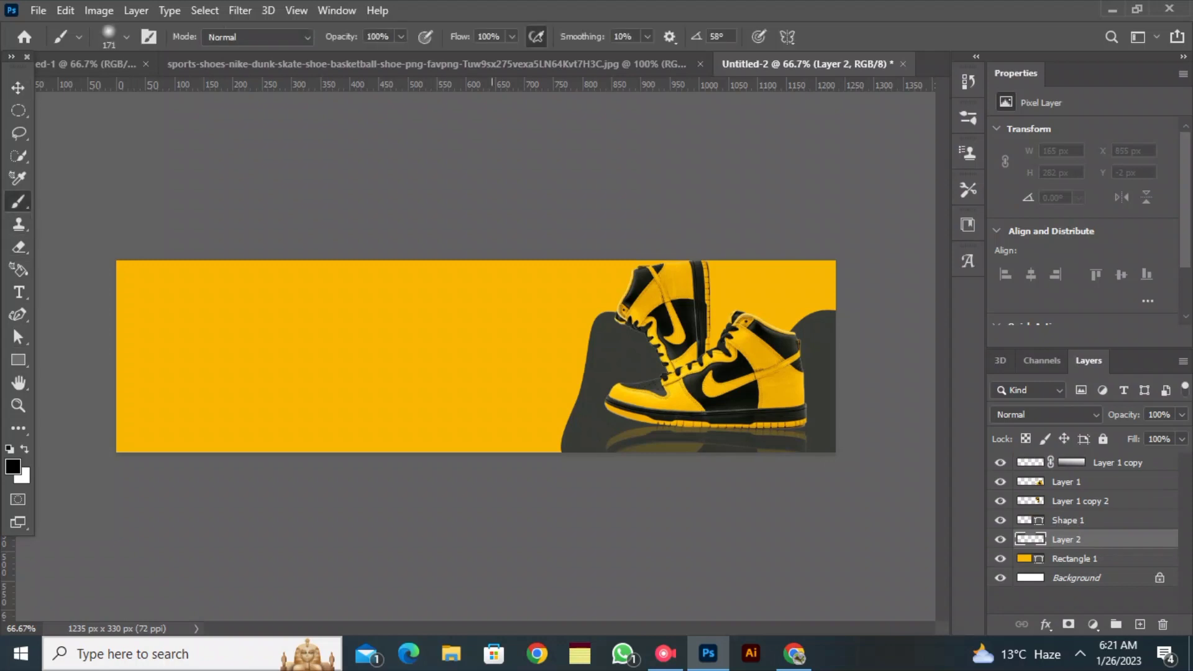
pyautogui.rightClick(492, 336)
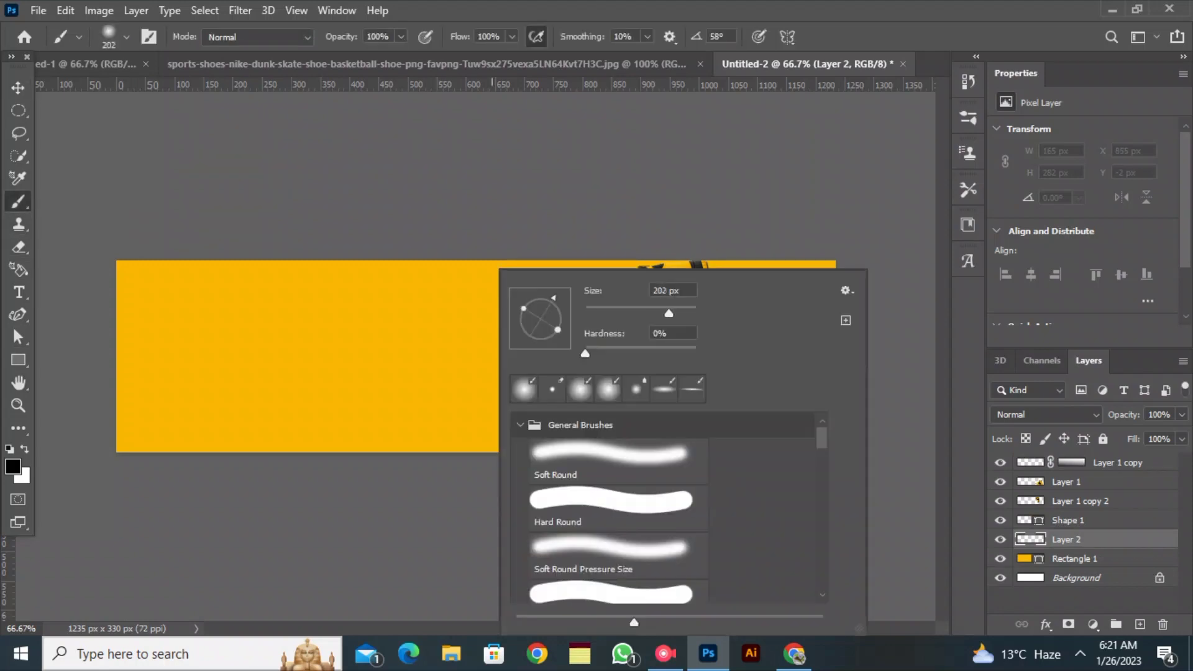
pyautogui.press('Escape')
pyautogui.moveTo(634, 347)
pyautogui.mouseDown()
pyautogui.moveTo(677, 373)
pyautogui.moveTo(656, 404)
pyautogui.mouseUp()
pyautogui.moveTo(779, 323); pyautogui.dragTo(829, 308)
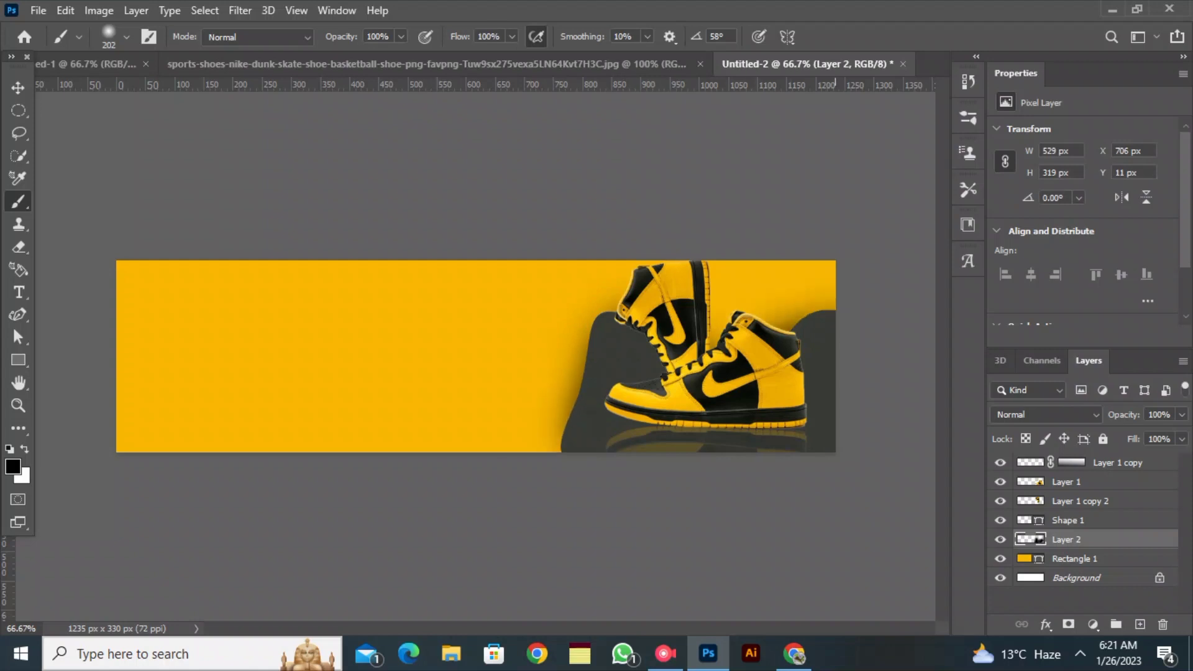
pyautogui.click(18, 88)
pyautogui.click(74, 181)
pyautogui.click(17, 315)
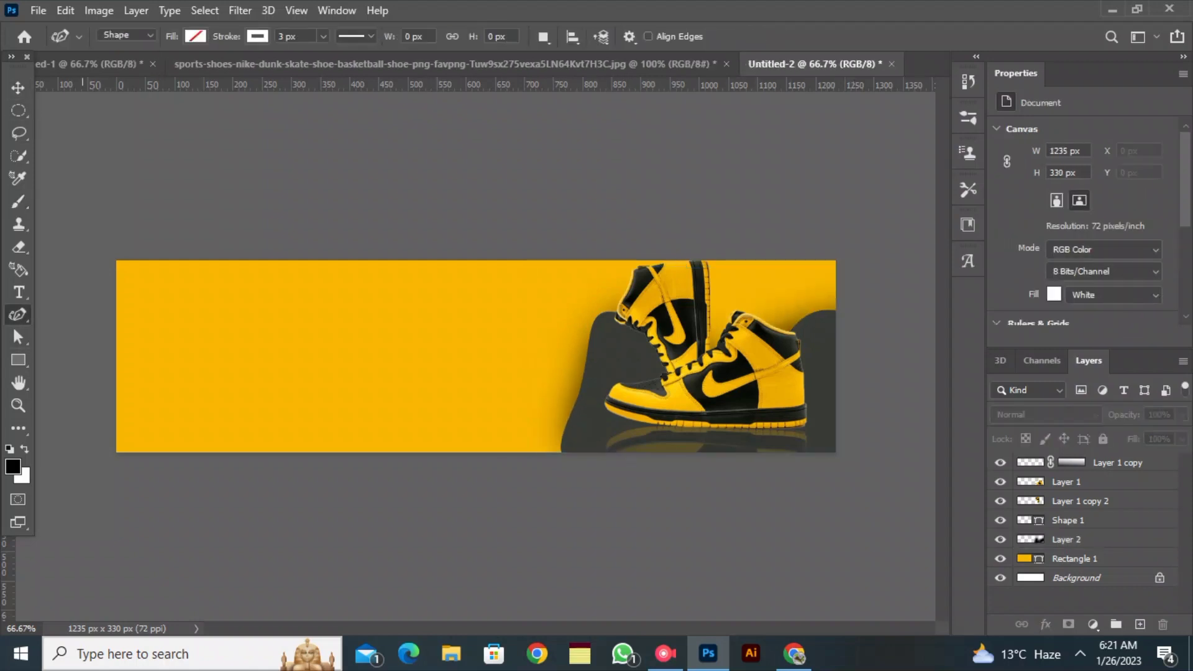
pyautogui.click(70, 267)
pyautogui.click(170, 338)
pyautogui.click(242, 289)
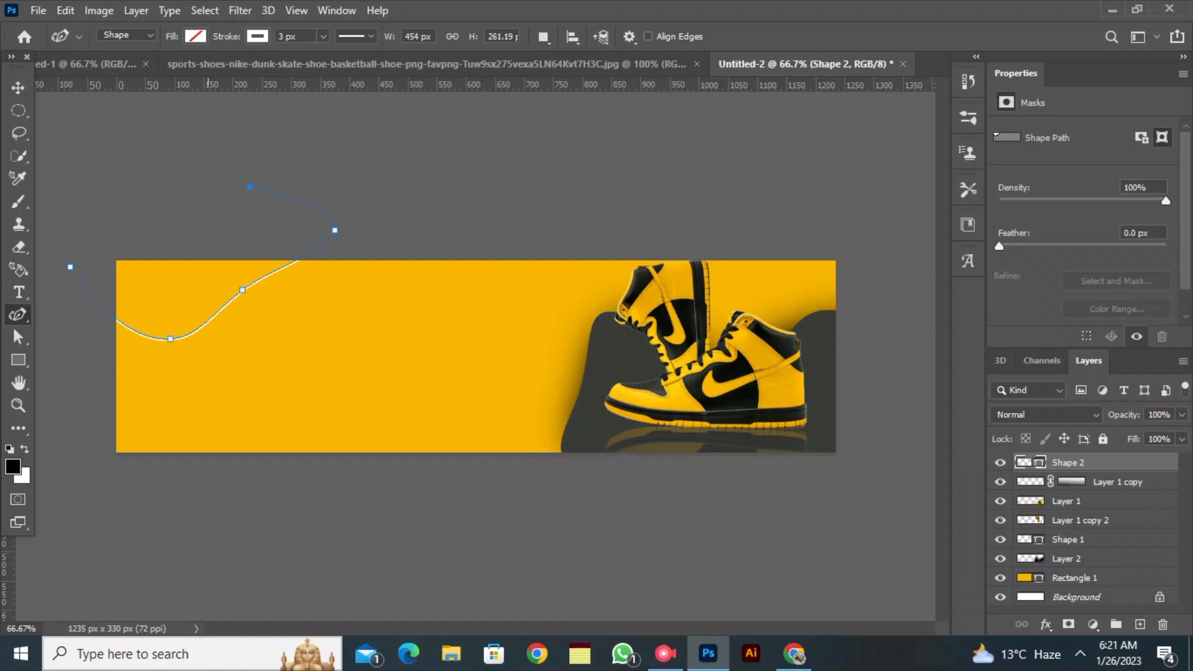
pyautogui.press('Delete')
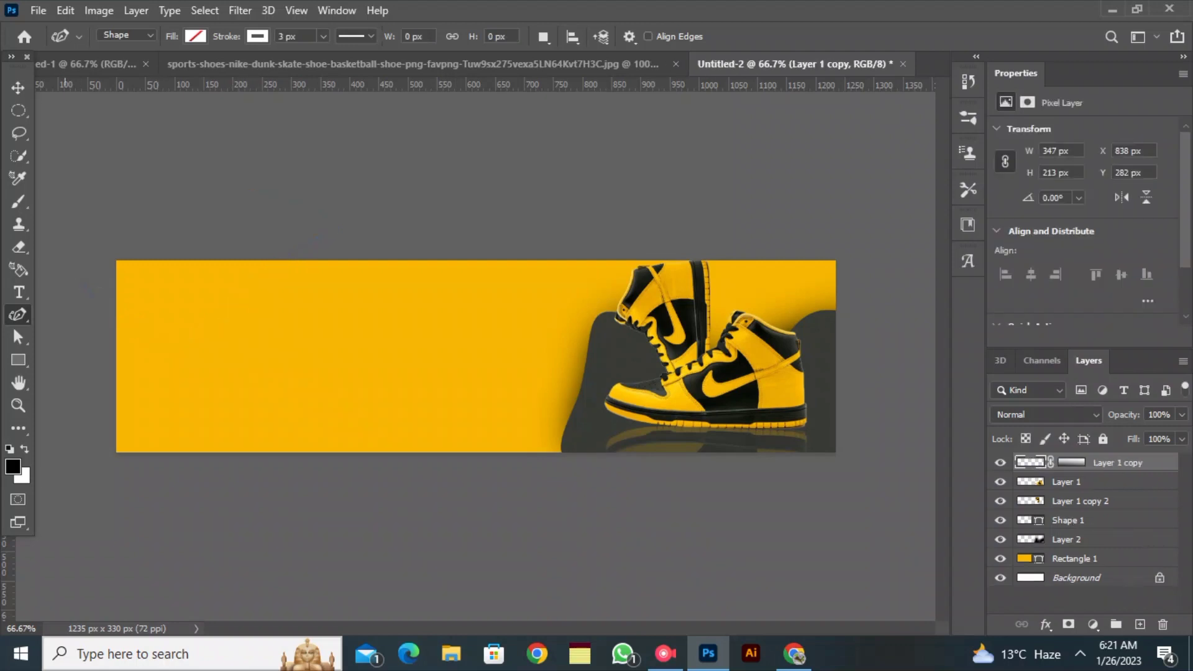
# - Draw a closed wavy shape with the Curvature Pen across the banner's upper-left corner, extending beyond the canvas edges
pyautogui.click(47, 274)
pyautogui.click(167, 358)
pyautogui.click(283, 290)
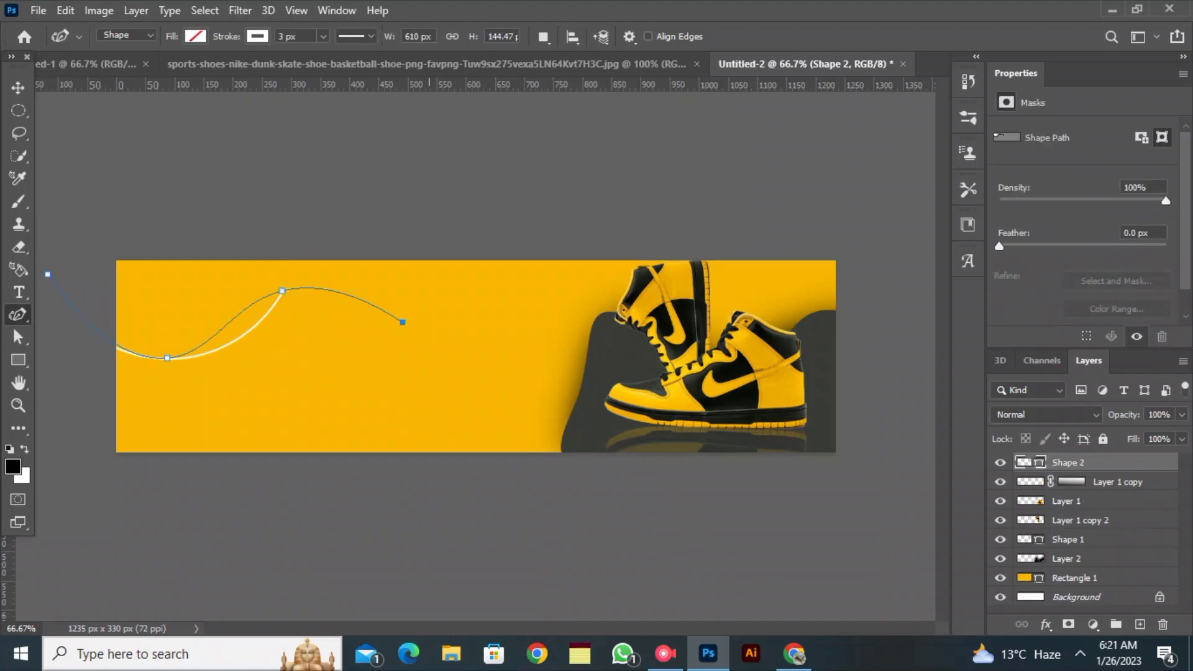
pyautogui.click(403, 322)
pyautogui.click(47, 274)
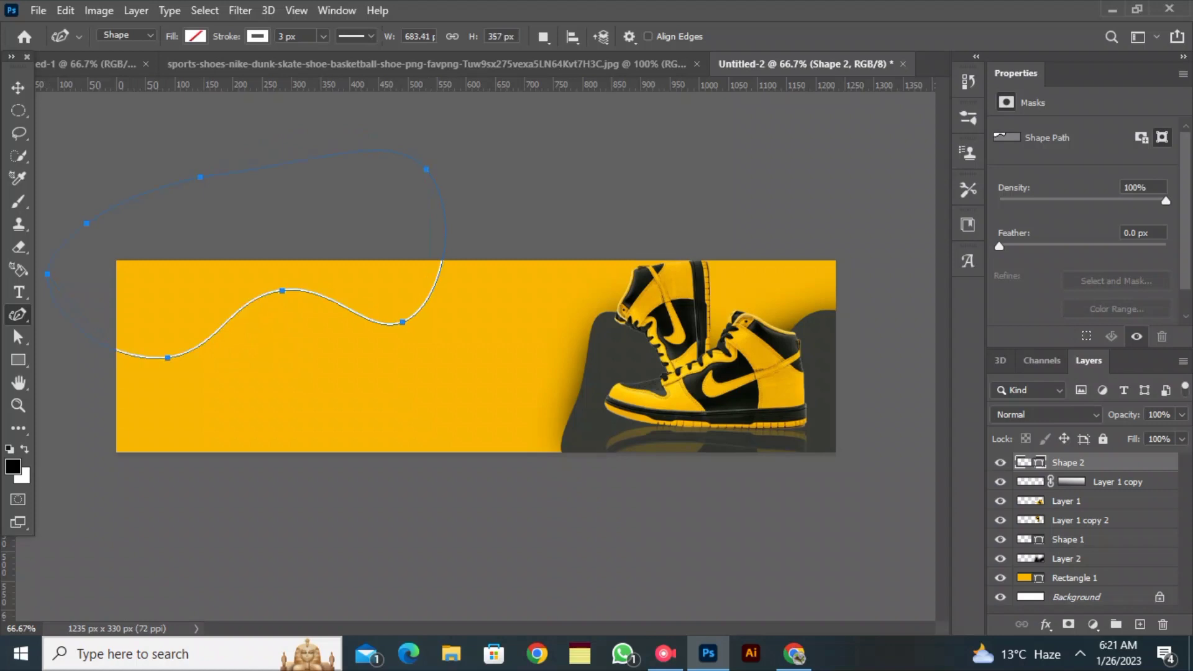
# - Set the new wavy shape's stroke to 0 px and fill it with the recently used dark gray
pyautogui.doubleClick(287, 37)
pyautogui.write('0')
pyautogui.click(195, 37)
pyautogui.click(86, 129)
pyautogui.press('Return')
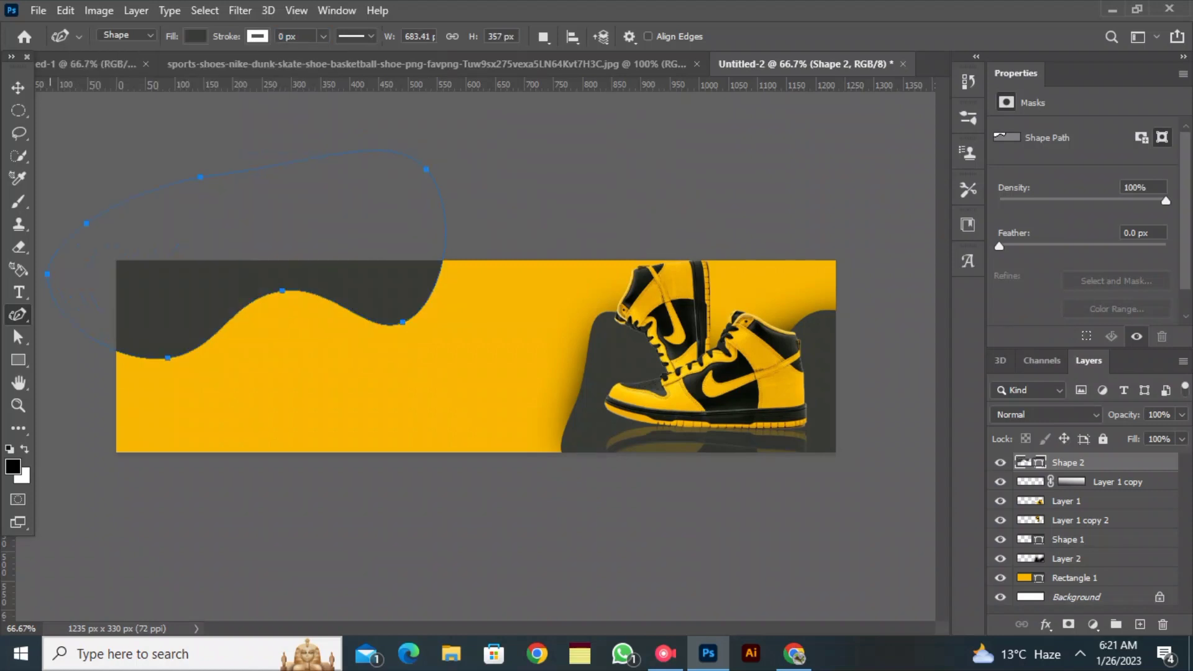
# - Move the dark wavy shape slightly upward on the banner and deselect it
pyautogui.click(18, 89)
pyautogui.click(137, 138)
pyautogui.moveTo(172, 305); pyautogui.dragTo(171, 288)
pyautogui.click(180, 180)
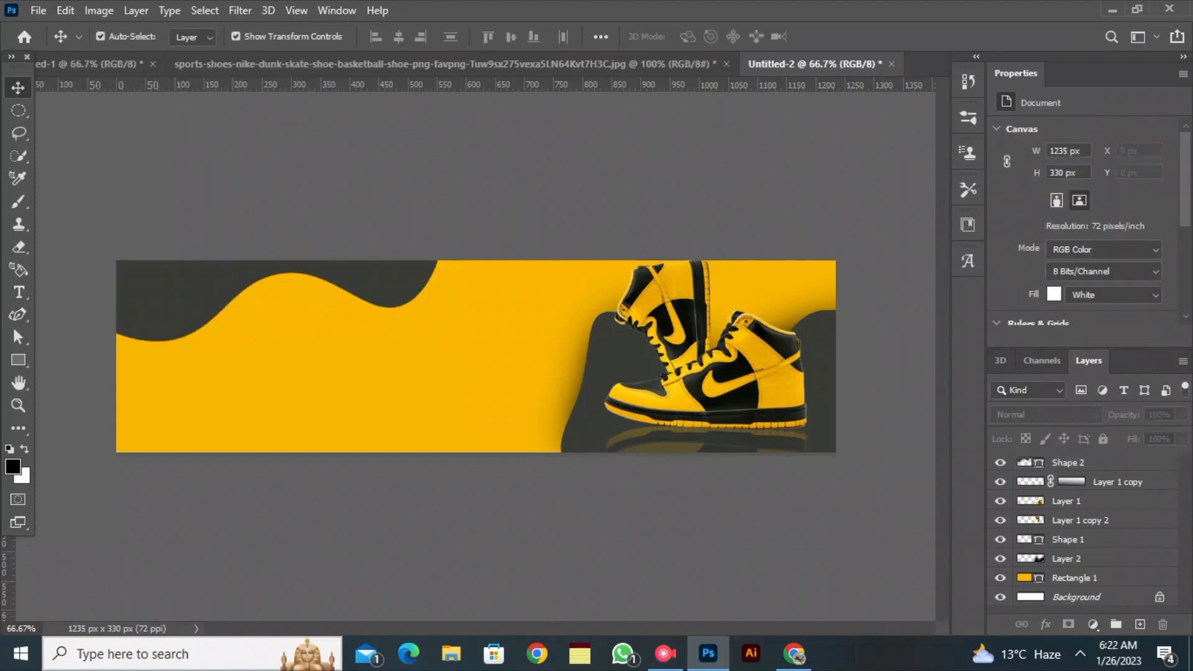
# - Add the text "New Arrival" just below the dark wave near the banner's left edge
pyautogui.hotkey('ctrl', '+')
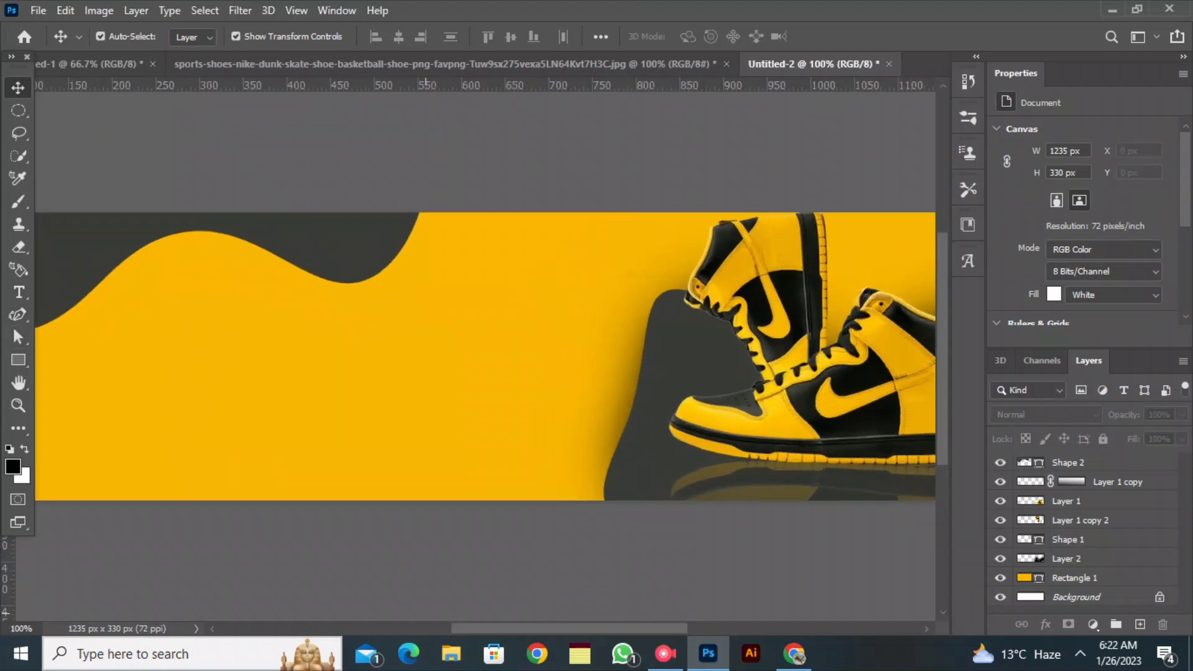
pyautogui.hscroll(-5, 485, 356)
pyautogui.click(19, 292)
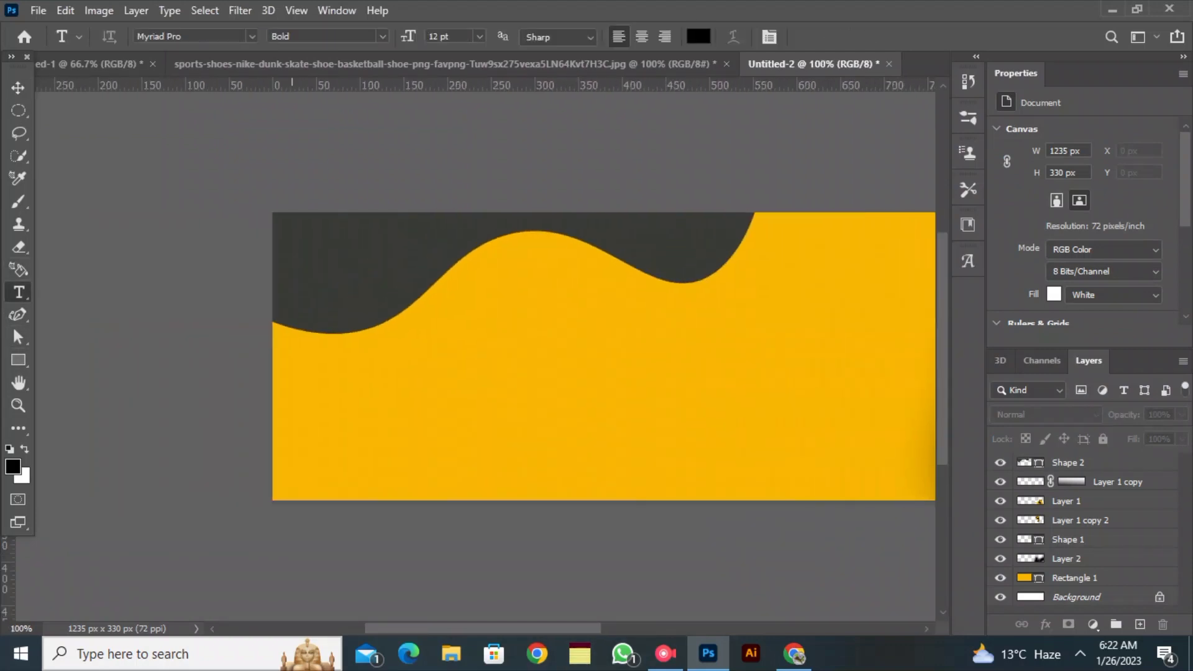
pyautogui.click(293, 348)
pyautogui.write('New Arrival')
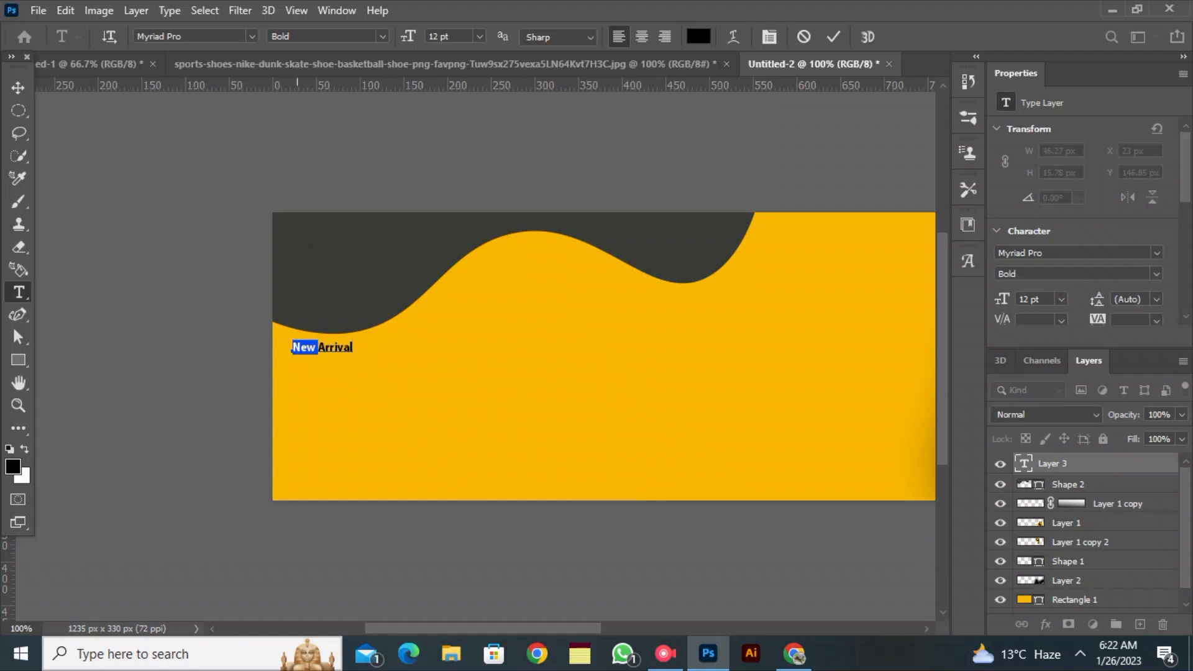
# - Set the "New Arrival" text to Regular at 31 pt and shift it slightly down and to the right
pyautogui.click(383, 36)
pyautogui.click(359, 53)
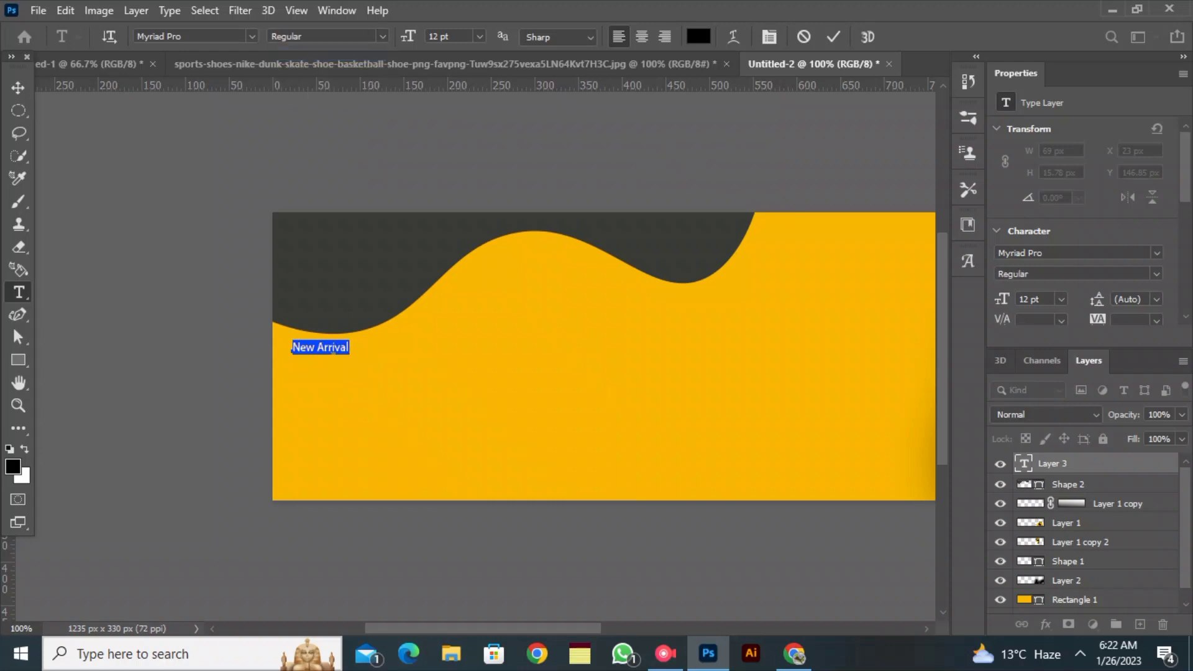
pyautogui.moveTo(408, 36)
pyautogui.mouseDown()
pyautogui.moveTo(446, 36)
pyautogui.moveTo(423, 36)
pyautogui.mouseUp()
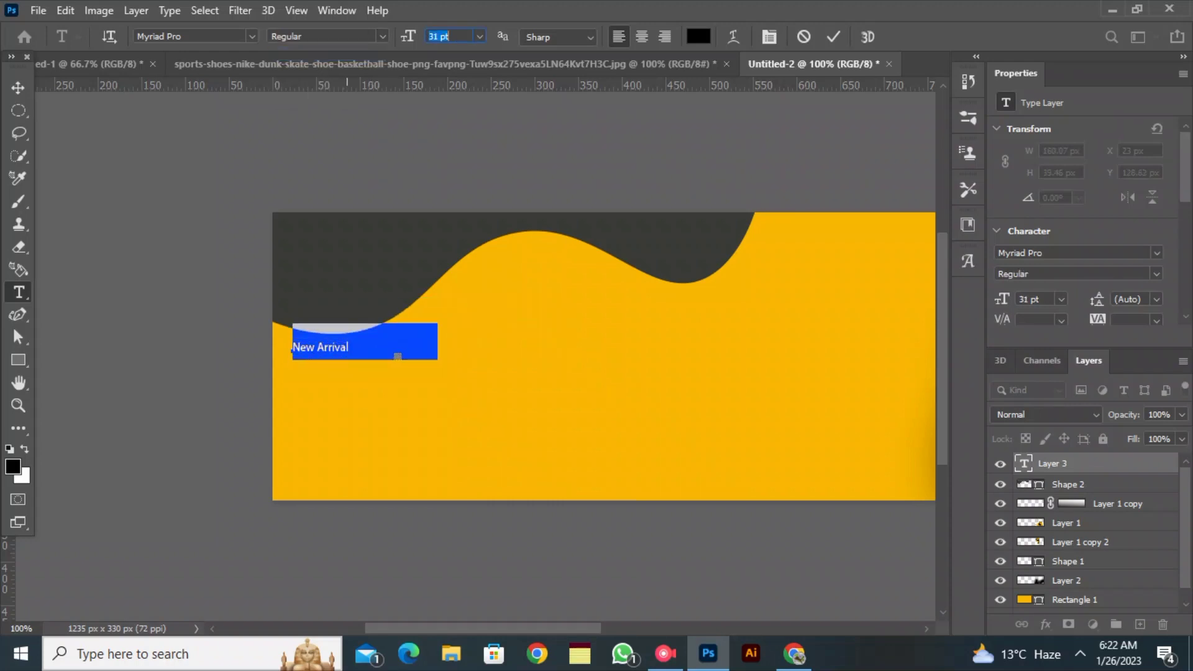
pyautogui.moveTo(357, 398)
pyautogui.mouseDown()
pyautogui.moveTo(389, 404)
pyautogui.moveTo(374, 407)
pyautogui.mouseUp()
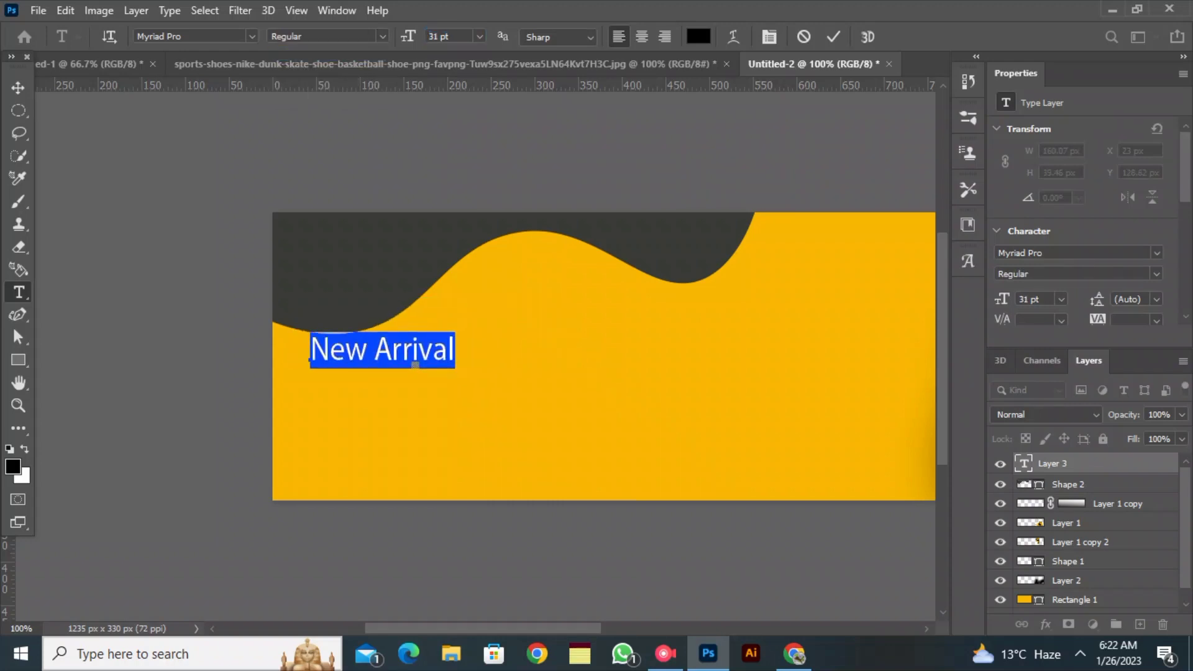
pyautogui.click(833, 37)
# - Color the "New Arrival" text white and set its font style to Italic
pyautogui.tripleClick(414, 354)
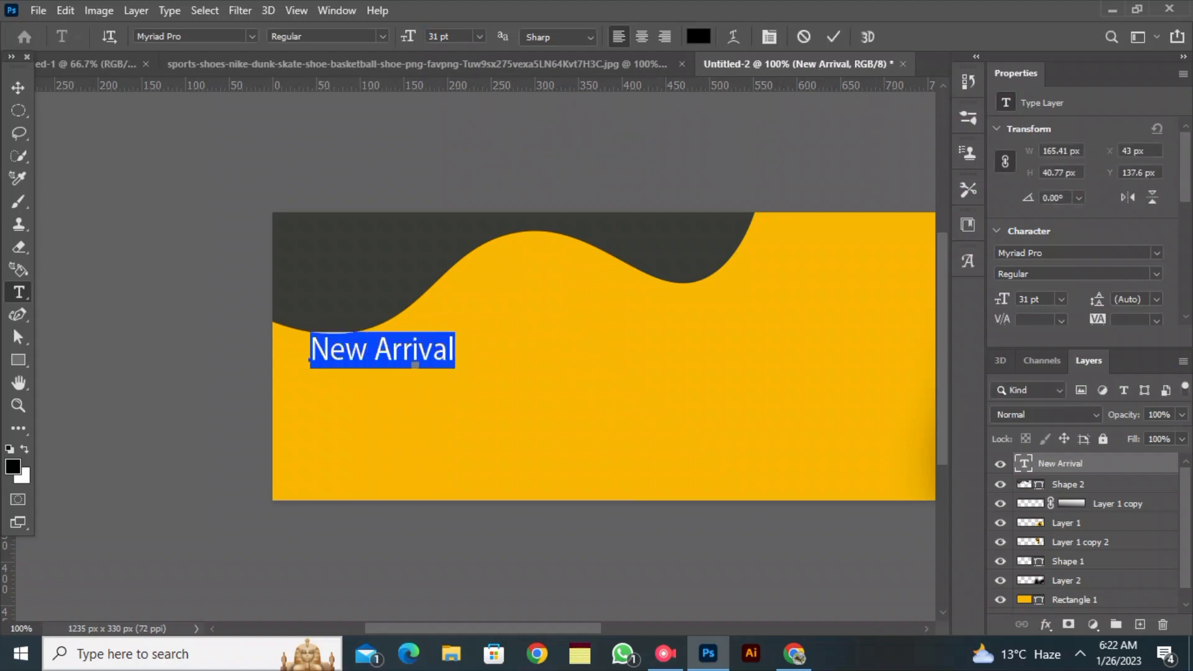
pyautogui.click(698, 37)
pyautogui.click(731, 151)
pyautogui.click(1126, 142)
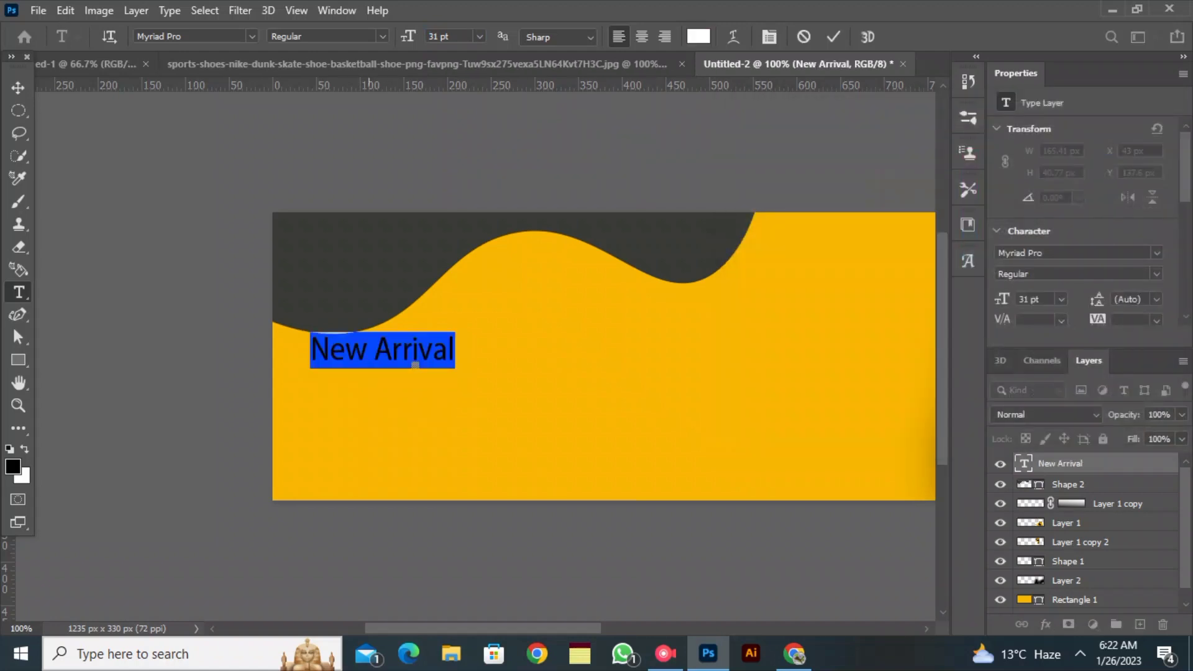
pyautogui.click(382, 36)
pyautogui.click(329, 67)
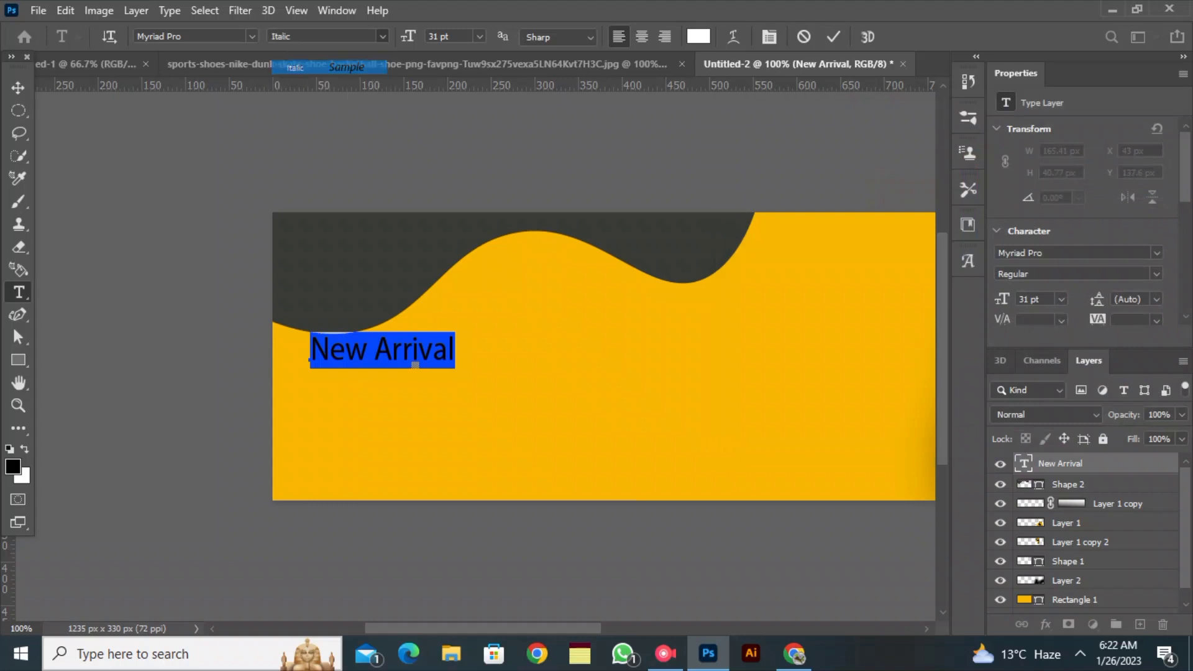
pyautogui.click(833, 36)
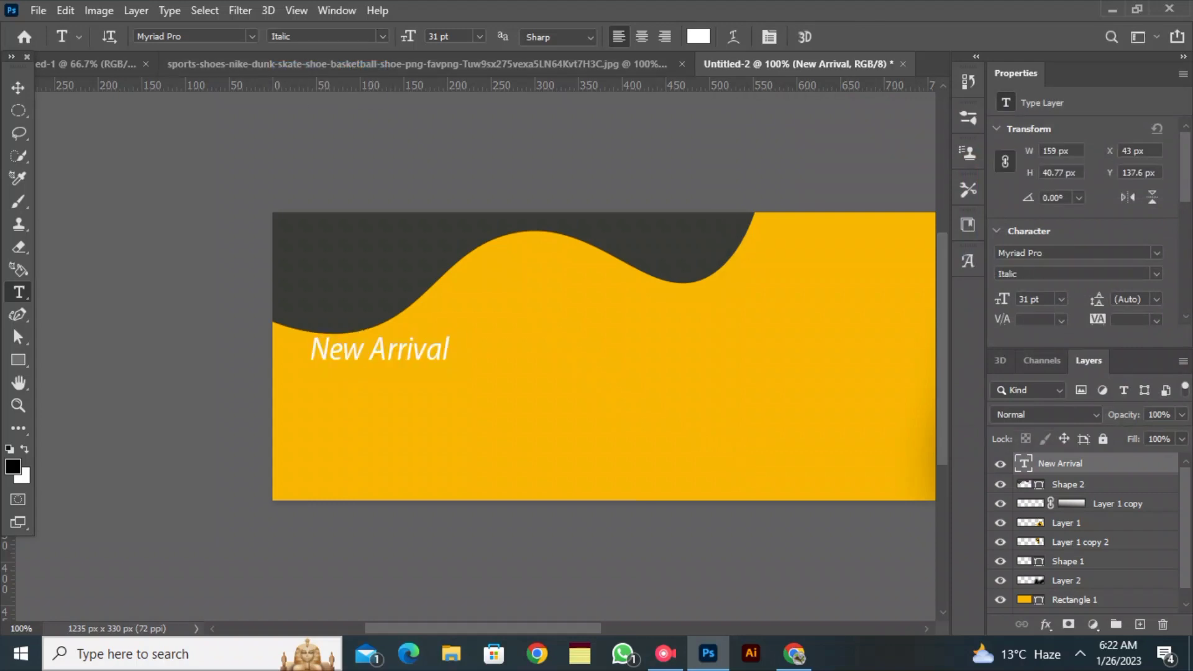
# - Add the text "Nike Shoes" below "New Arrival" and set it to Bold at 61 pt
pyautogui.click(301, 402)
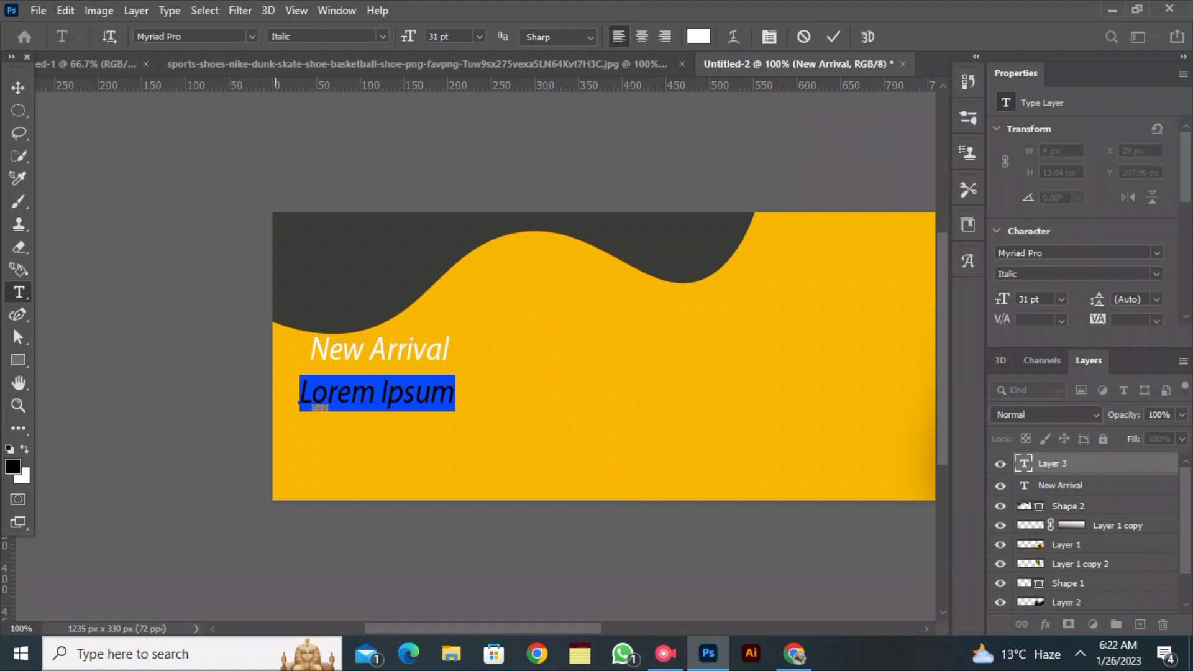
pyautogui.write('n')
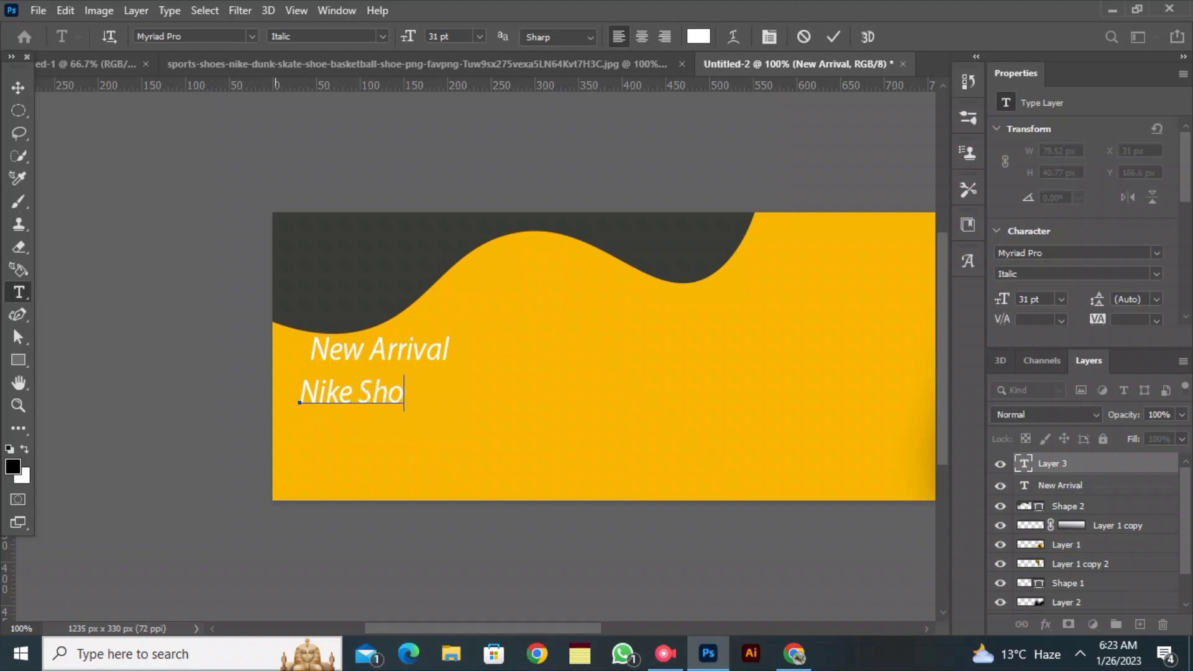
pyautogui.moveTo(315, 395); pyautogui.dragTo(427, 395)
pyautogui.click(383, 36)
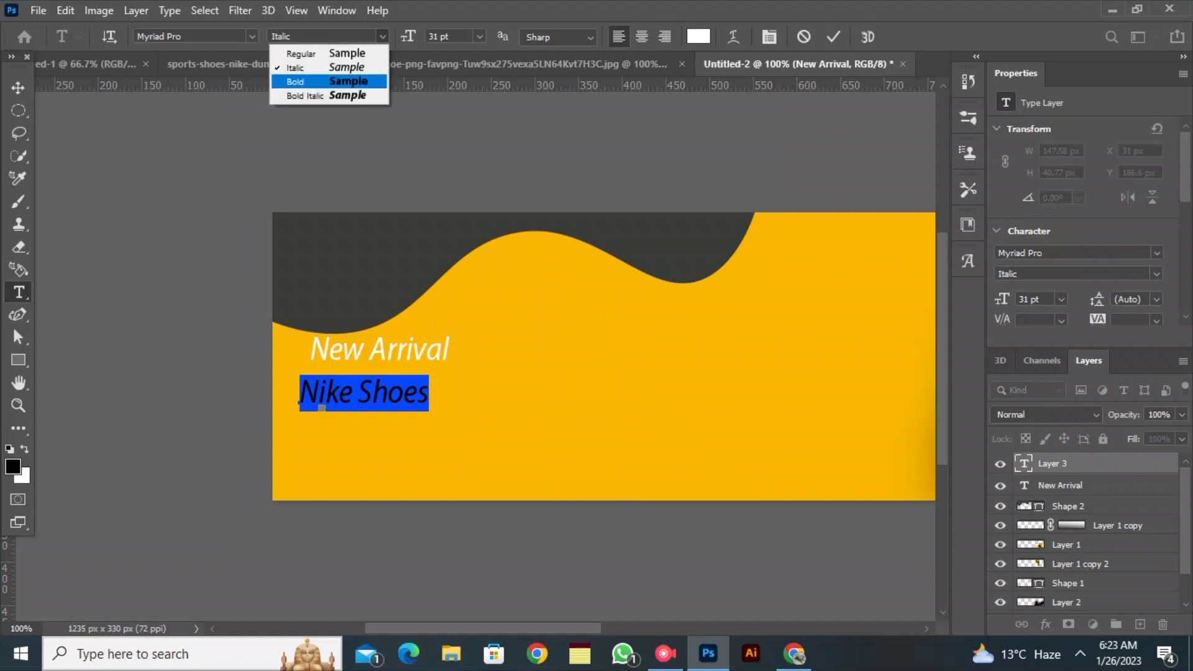
pyautogui.click(330, 81)
pyautogui.moveTo(408, 36); pyautogui.dragTo(434, 36)
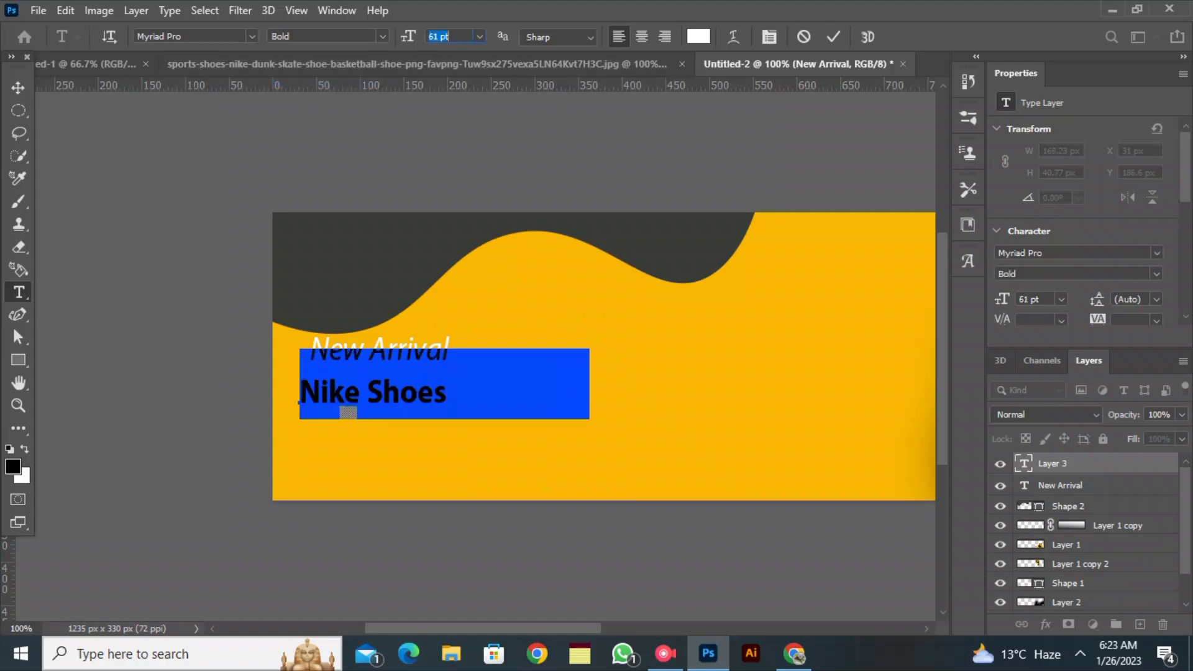
# - Recolor the "Nike Shoes" text to the wave's dark gray, #393b37
pyautogui.click(698, 37)
pyautogui.click(677, 248)
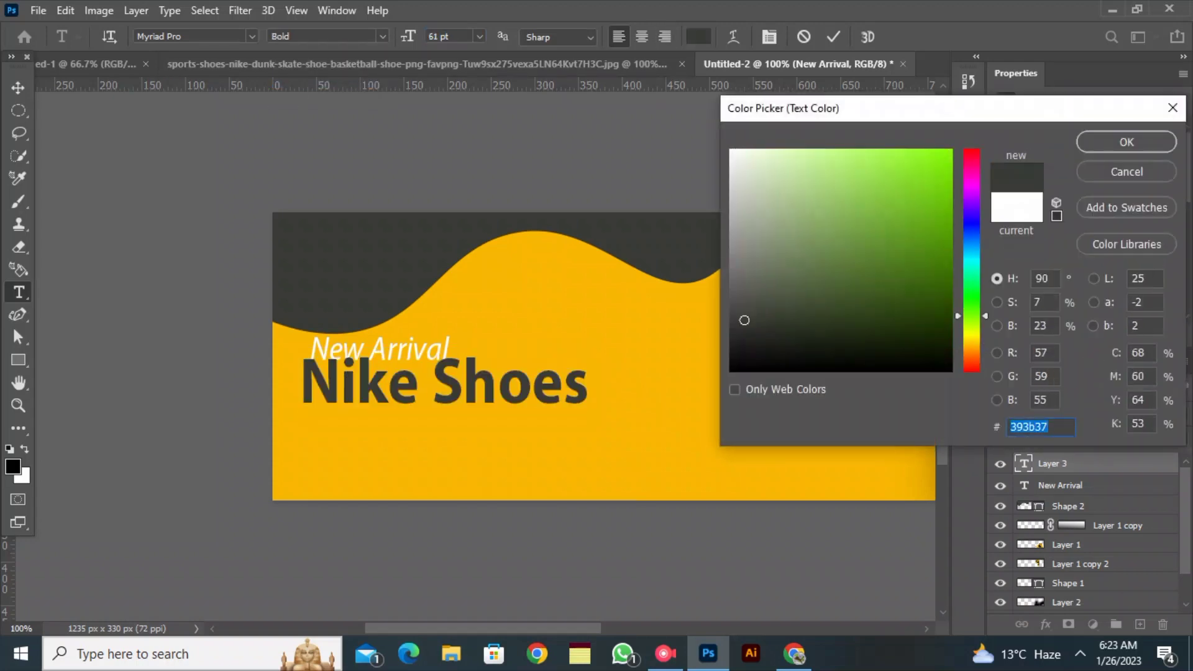
pyautogui.click(1126, 141)
# - Change the "Nike Shoes" text to Bold Italic at 69 pt and nudge it slightly left and down
pyautogui.hotkey('ctrl', 'a')
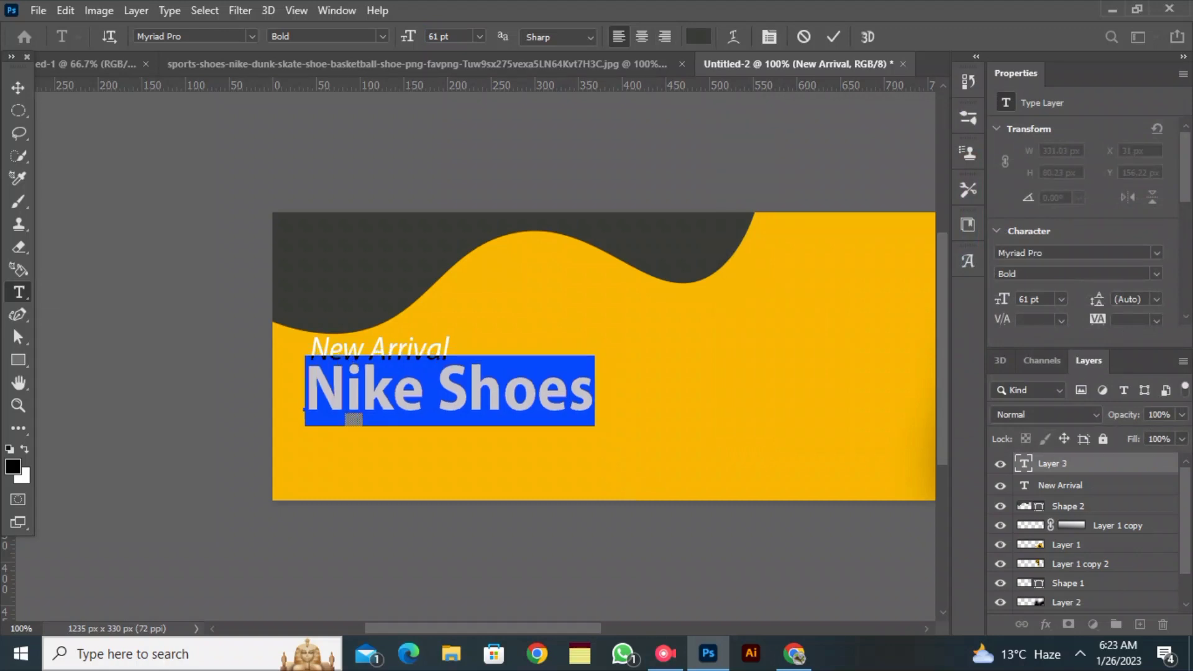
pyautogui.click(329, 36)
pyautogui.click(311, 95)
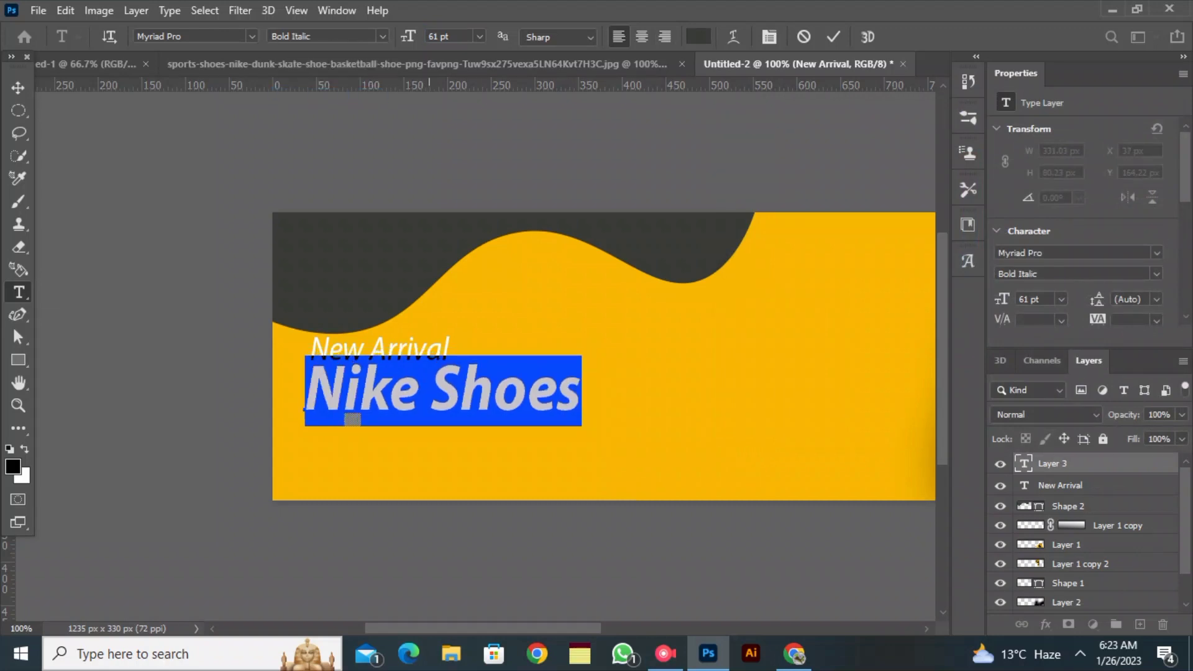
pyautogui.hotkey('ctrl', 'shift', '.')
pyautogui.hotkey('ctrl', 'shift', '.')
pyautogui.hotkey('ctrl', 'shift', '.')
pyautogui.hotkey('ctrl', 'shift', '.')
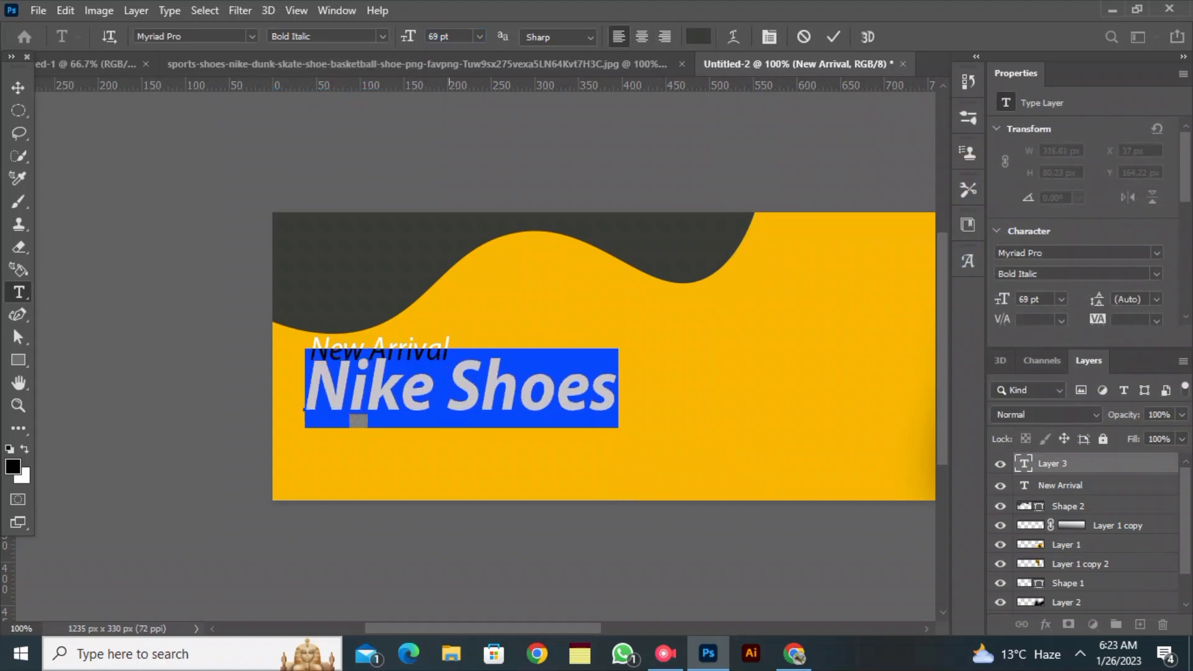
pyautogui.moveTo(359, 421); pyautogui.dragTo(351, 424)
pyautogui.click(833, 37)
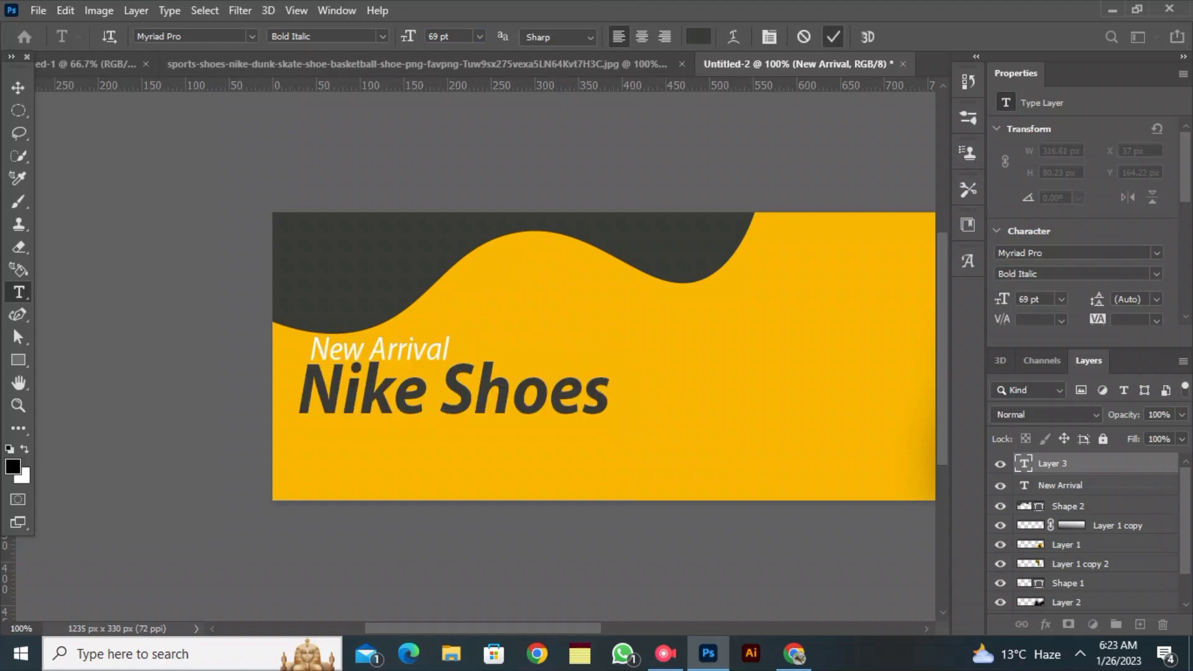
# - Adjust the positions of the two headline texts so "New Arrival" sits just above "Nike Shoes"
pyautogui.click(18, 88)
pyautogui.moveTo(330, 351); pyautogui.dragTo(310, 390)
pyautogui.click(321, 450)
pyautogui.moveTo(323, 348); pyautogui.dragTo(338, 346)
# - Draw a rectangle of about 129 × 34 px beneath "Nike Shoes" and round its corners to 17 px
pyautogui.rightClick(18, 359)
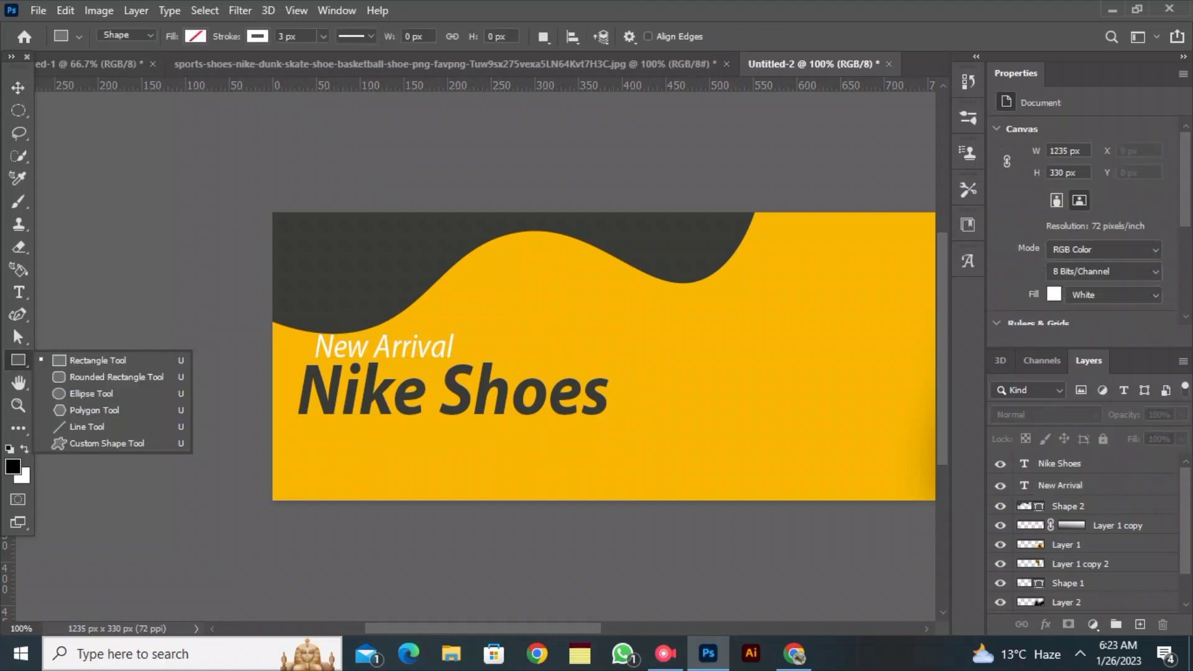
pyautogui.click(106, 349)
pyautogui.moveTo(357, 431); pyautogui.dragTo(471, 461)
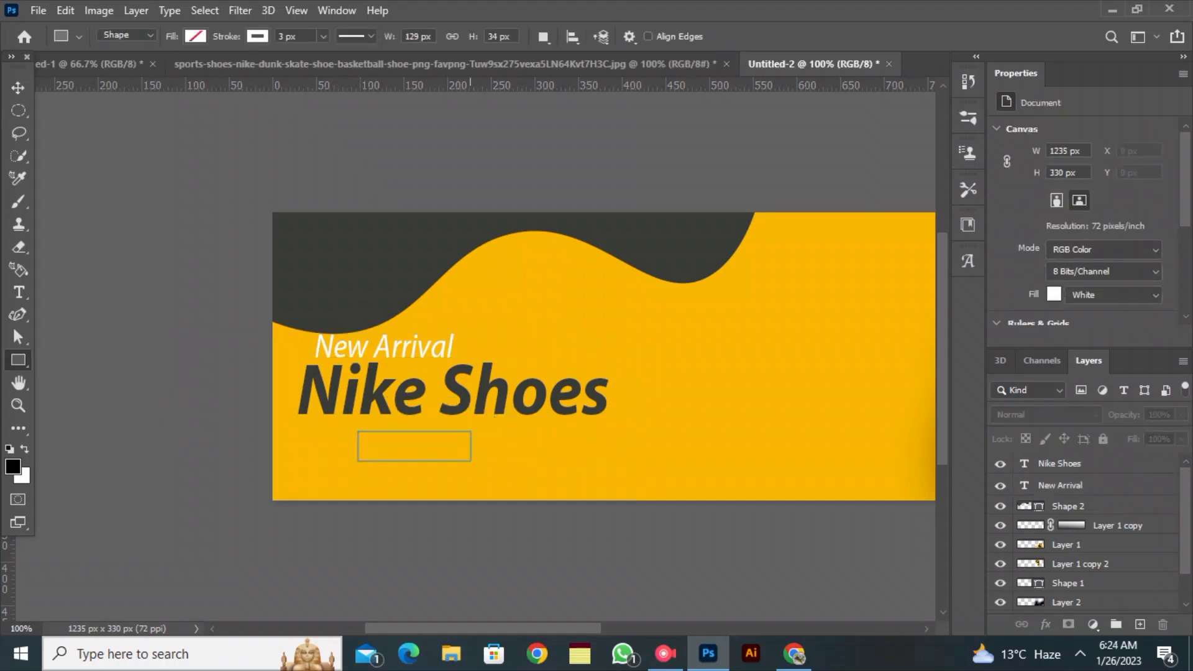
pyautogui.moveTo(1001, 248); pyautogui.dragTo(1098, 248)
# - Set the rounded button's stroke to 0 px, fill it with dark gray, and deselect it
pyautogui.click(1100, 183)
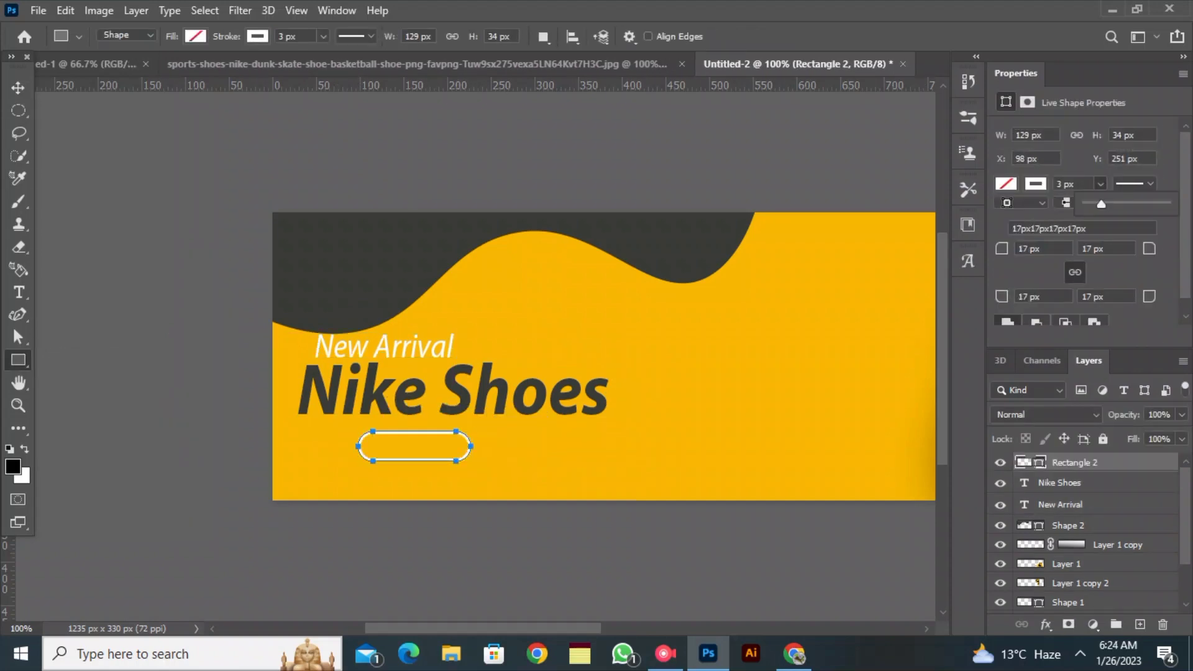
pyautogui.click(195, 37)
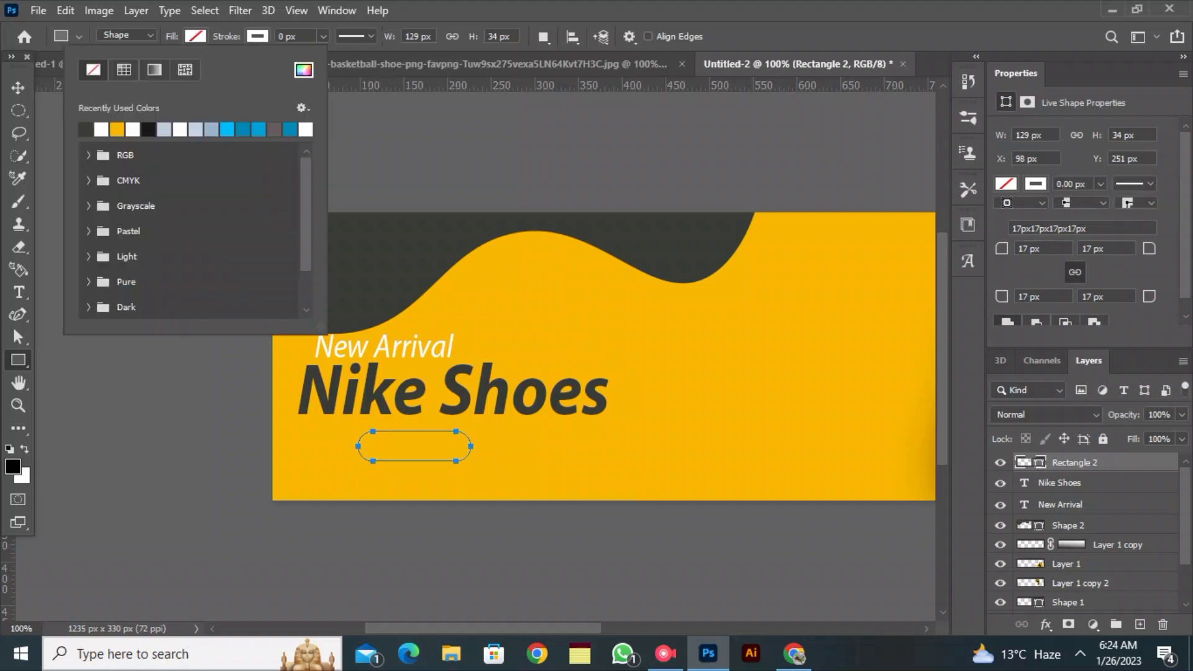
pyautogui.click(86, 130)
pyautogui.click(18, 87)
pyautogui.click(18, 88)
pyautogui.click(155, 261)
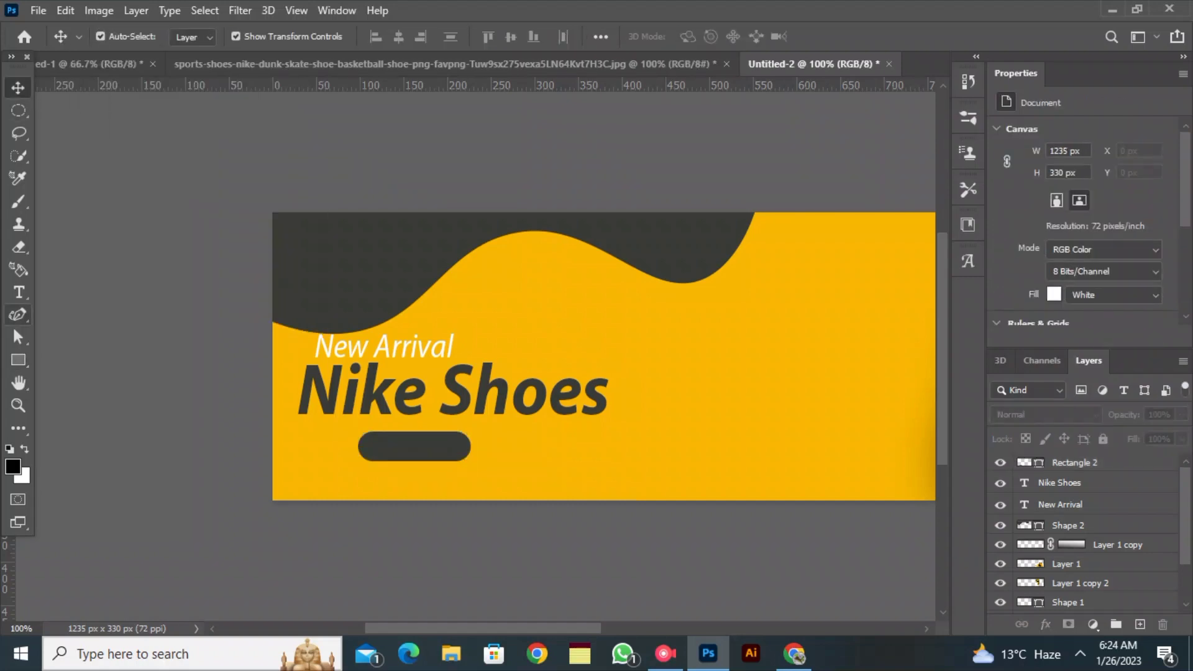
# - Add the text "shop now" in the empty area above "New Arrival", near the wave's crest
pyautogui.click(18, 292)
pyautogui.click(465, 268)
pyautogui.write('shop')
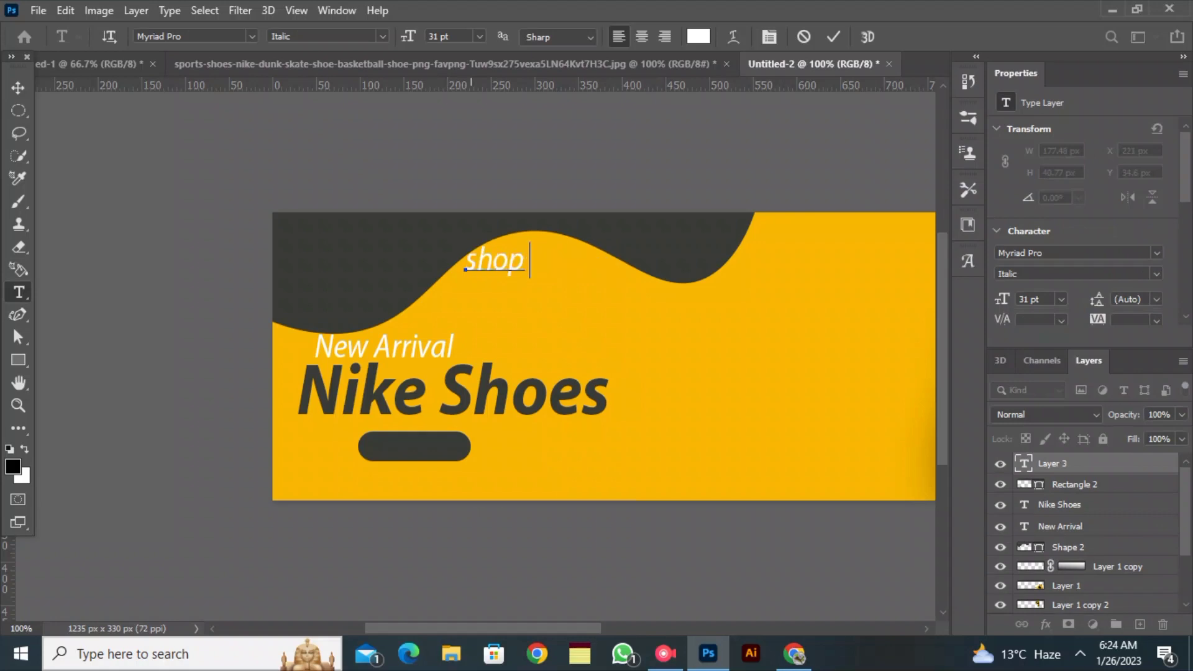
pyautogui.write(' now')
# - Set the whole "shop now" text to Bold at 17 pt
pyautogui.hotkey('ctrl', 'a')
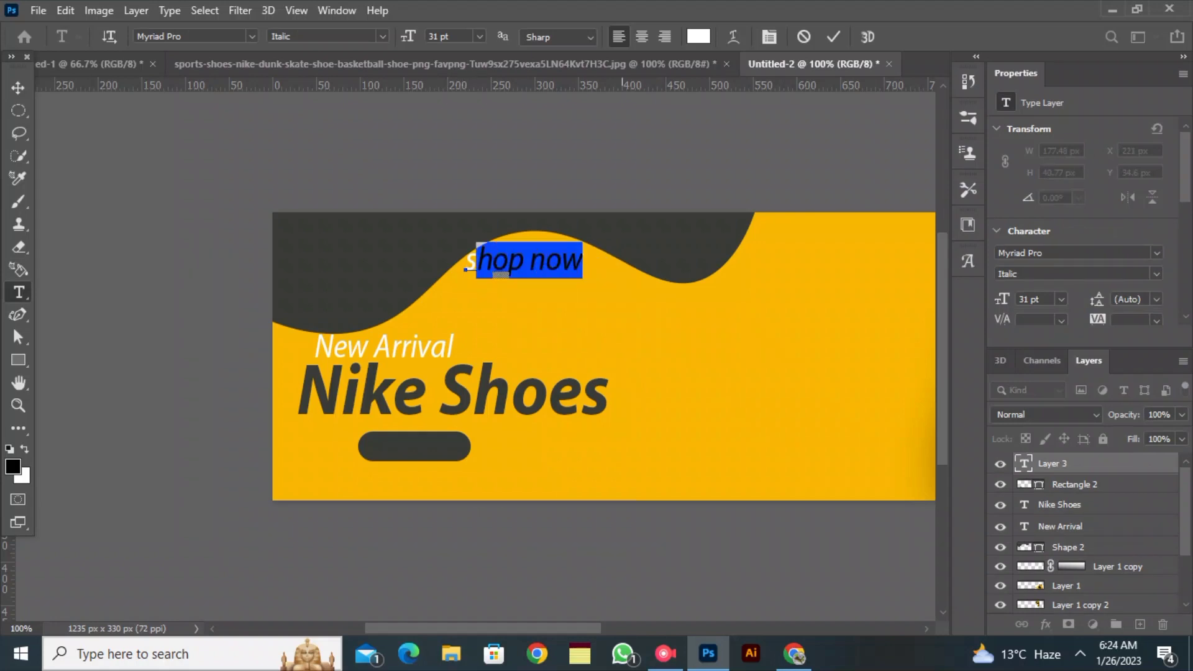
pyautogui.click(382, 36)
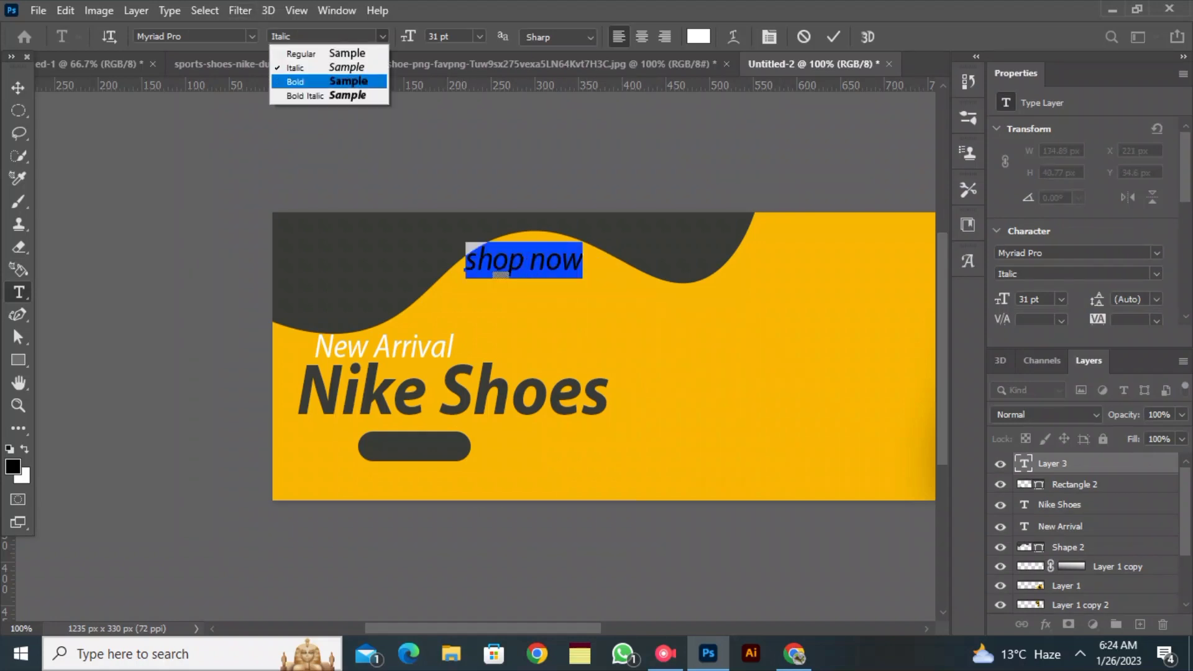
pyautogui.click(292, 84)
pyautogui.doubleClick(436, 36)
pyautogui.scroll(-12, 436, 36)
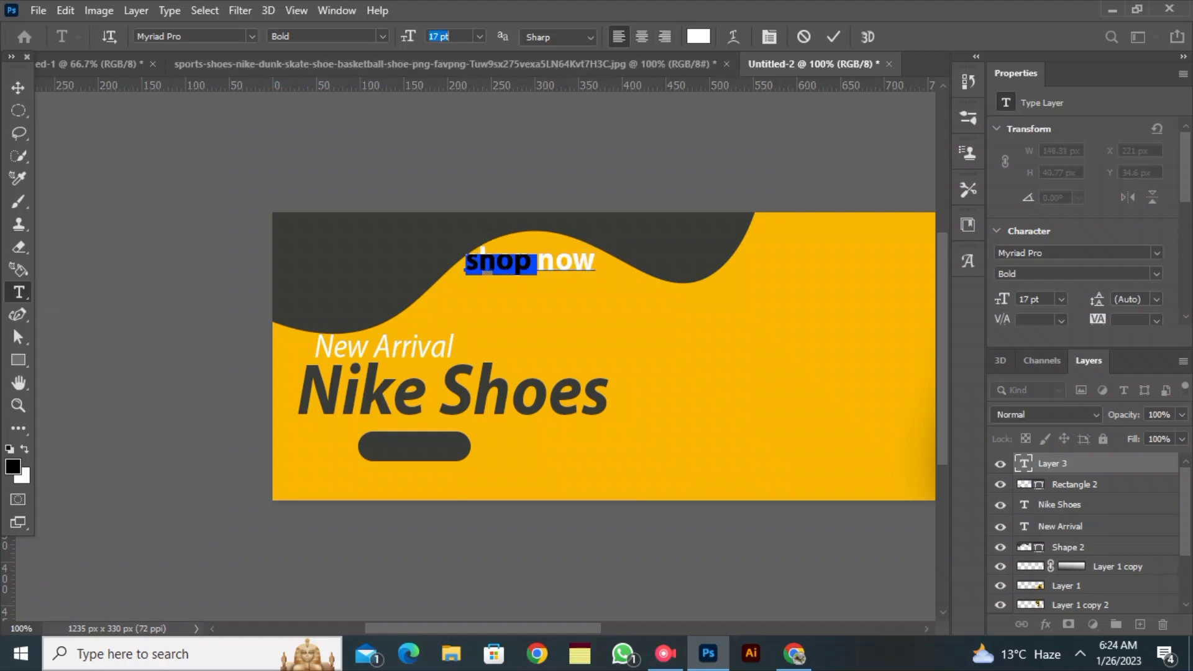
# - Set the "shop now" text to 19 pt, place it centered on the rounded button, and deselect it
pyautogui.moveTo(356, 462); pyautogui.dragTo(350, 466)
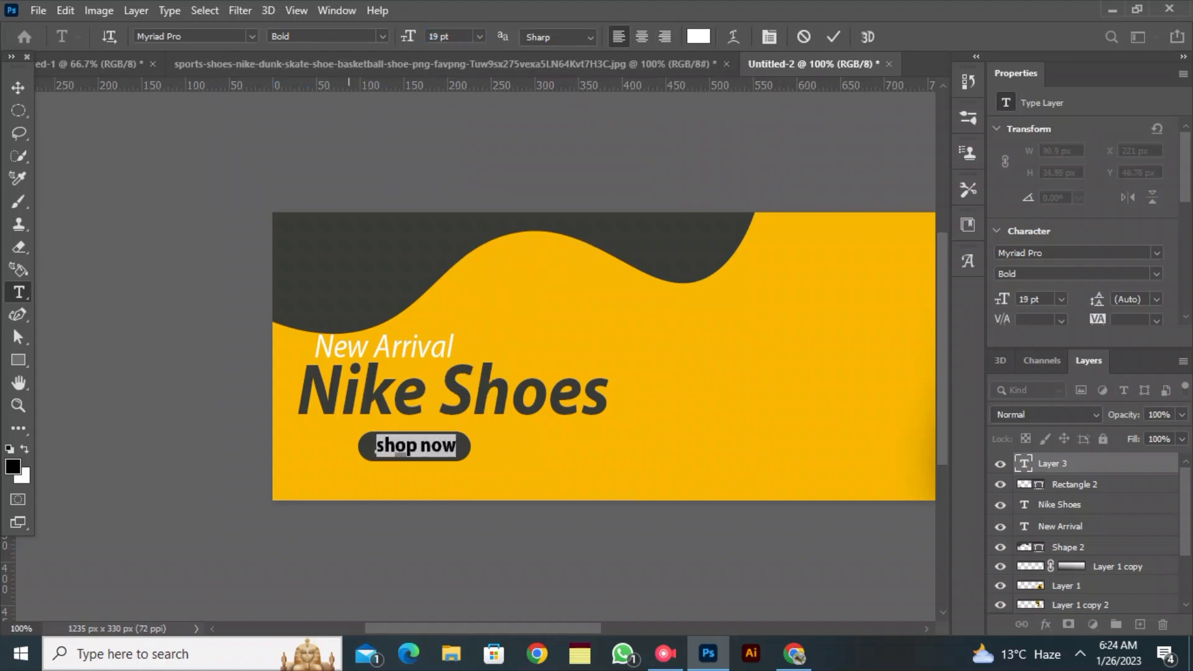
pyautogui.hotkey('ctrl', 'Return')
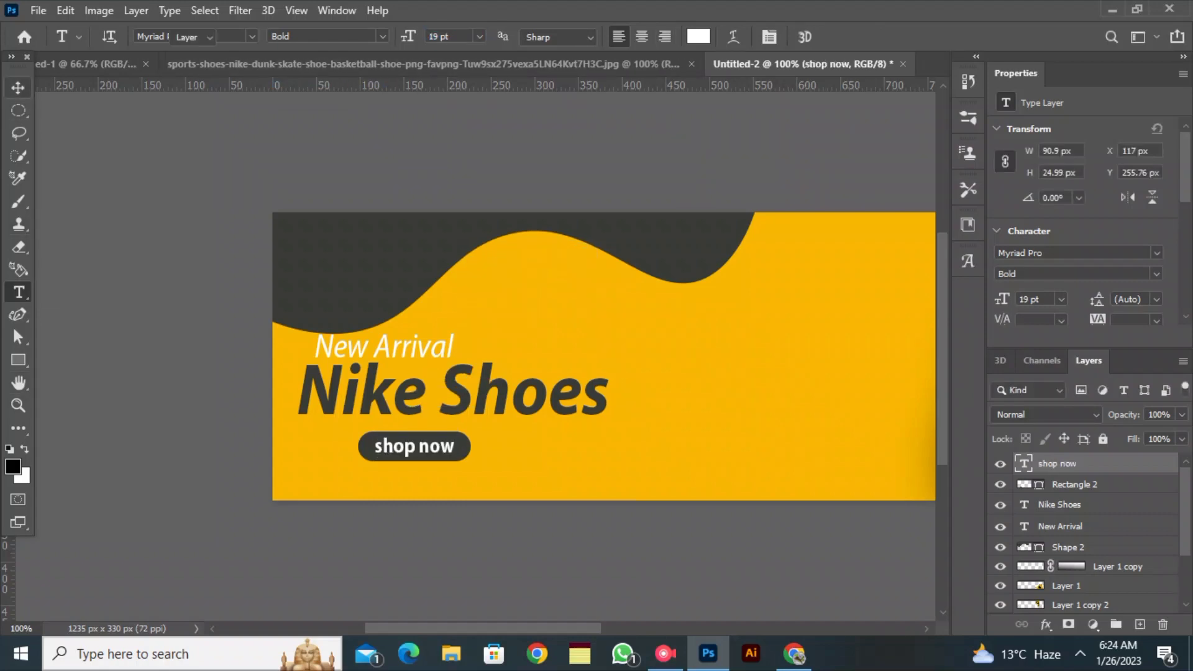
pyautogui.click(18, 87)
pyautogui.click(62, 129)
pyautogui.click(38, 10)
pyautogui.click(84, 373)
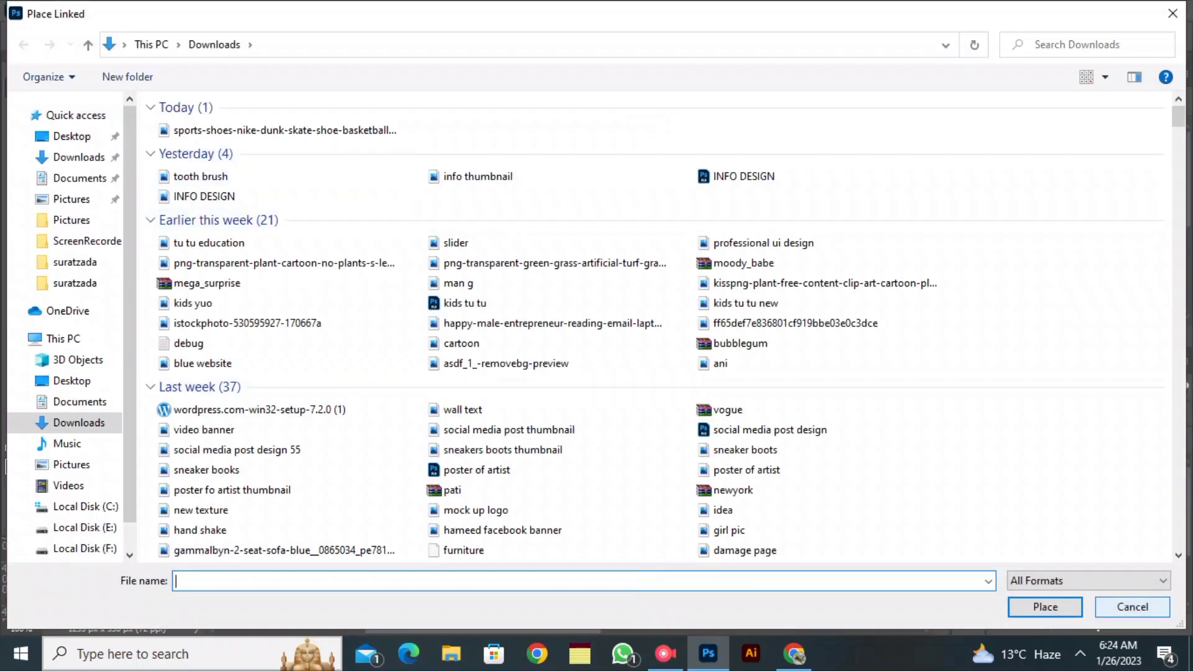
pyautogui.click(1132, 607)
# - Add the separate texts "BIG SALE" and "upto", one below the other, between the headline and the shoes
pyautogui.hotkey('ctrl', '-')
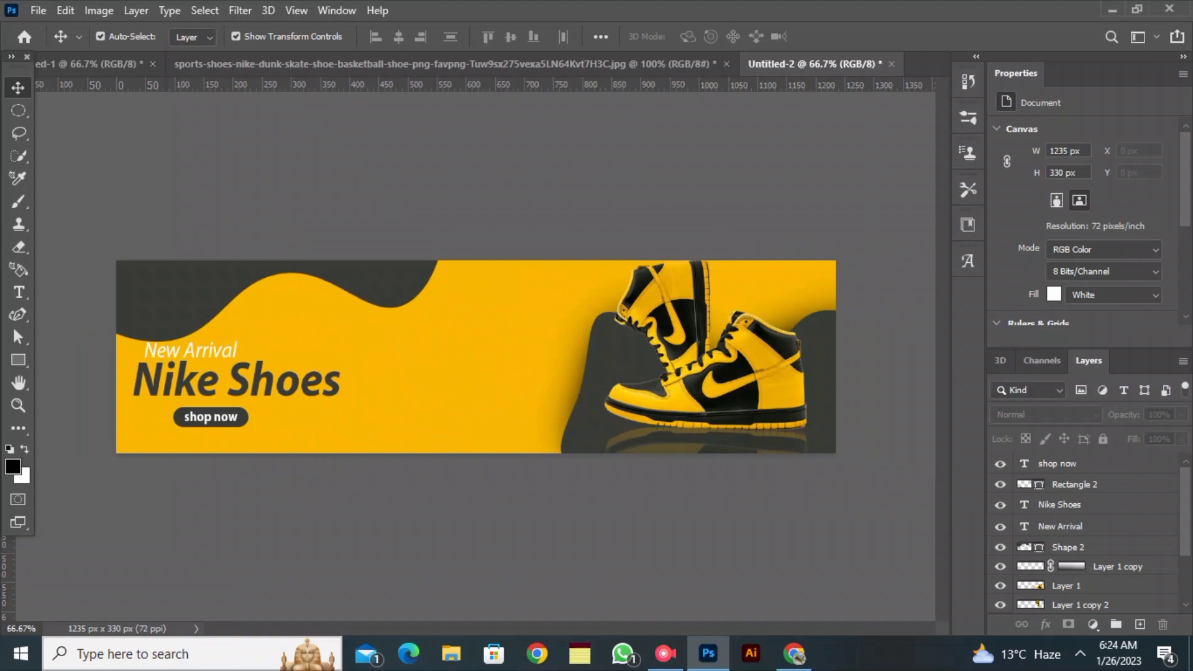
pyautogui.press('t')
pyautogui.click(475, 353)
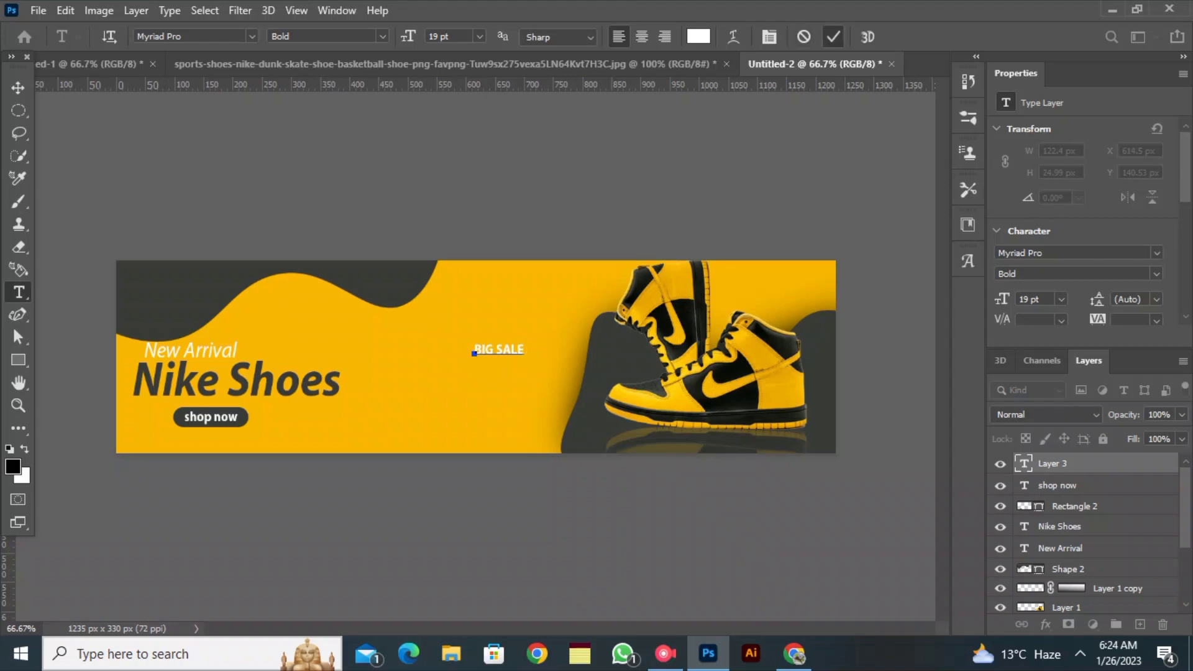
pyautogui.hotkey('ctrl', 'Return')
pyautogui.click(470, 388)
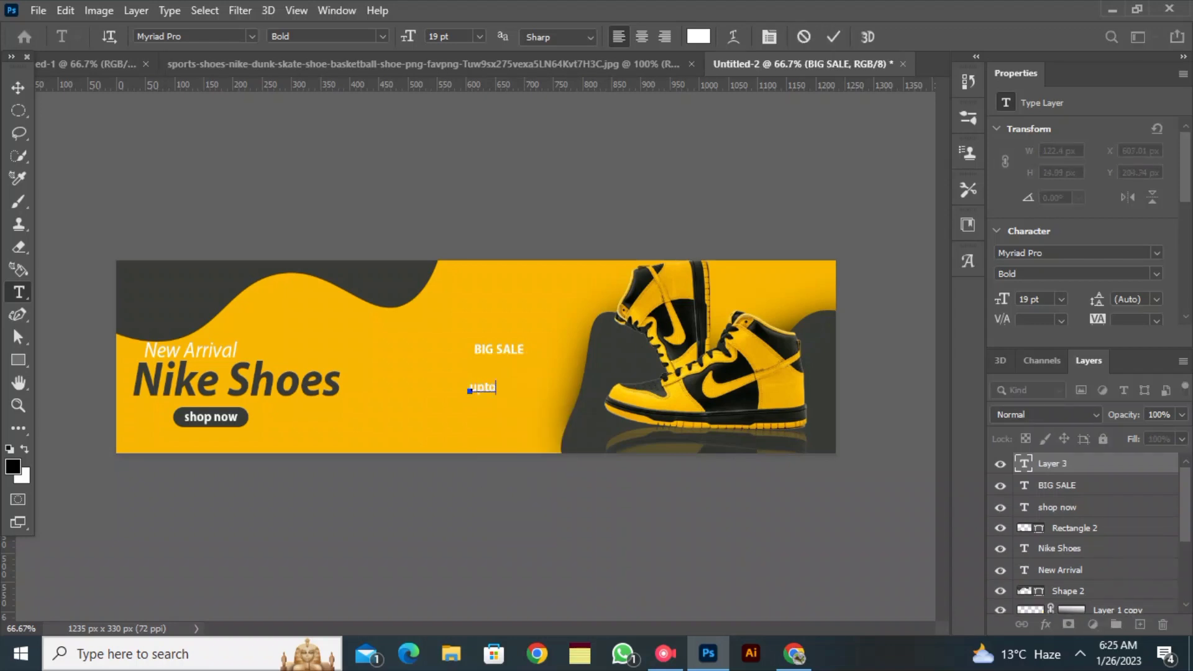
pyautogui.write('upto')
pyautogui.hotkey('ctrl', 'Return')
# - Add "30% OFF" on two lines beside "BIG SALE", colored dark gray with 19 pt leading
pyautogui.click(429, 362)
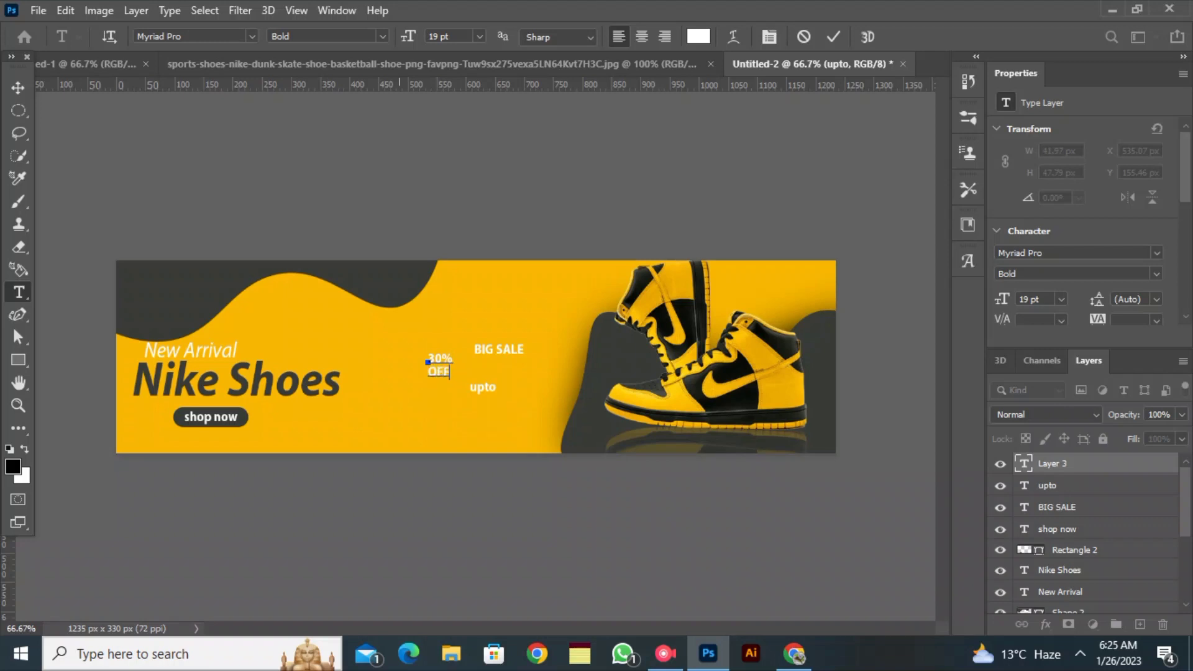
pyautogui.click(697, 36)
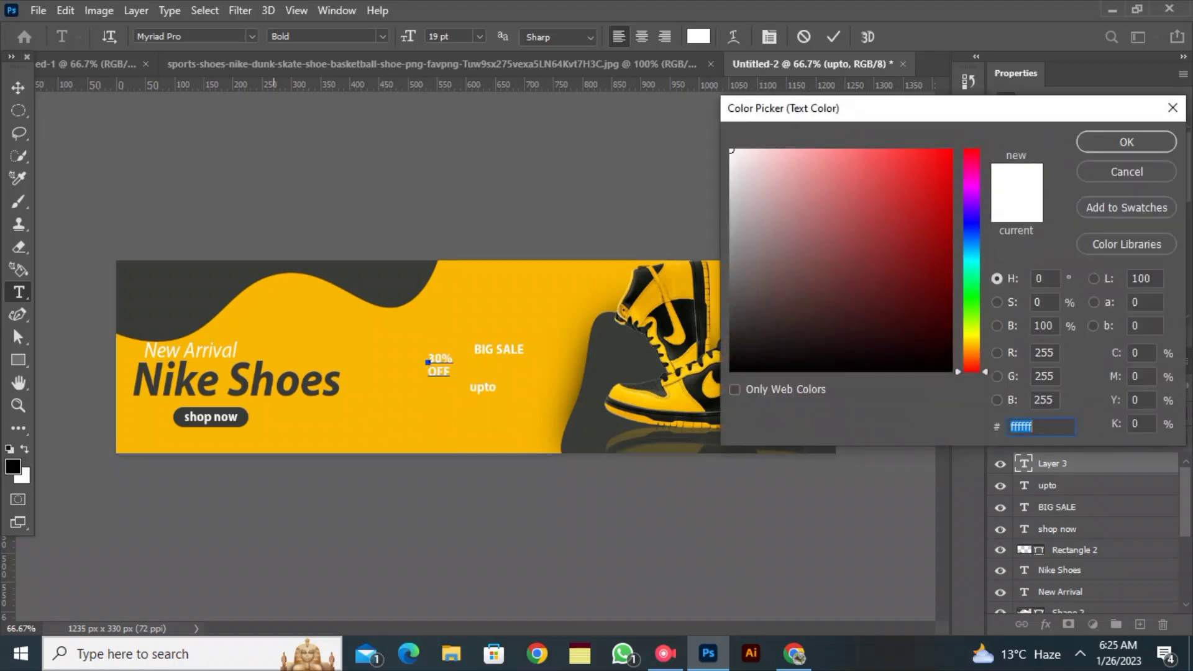
pyautogui.click(1126, 141)
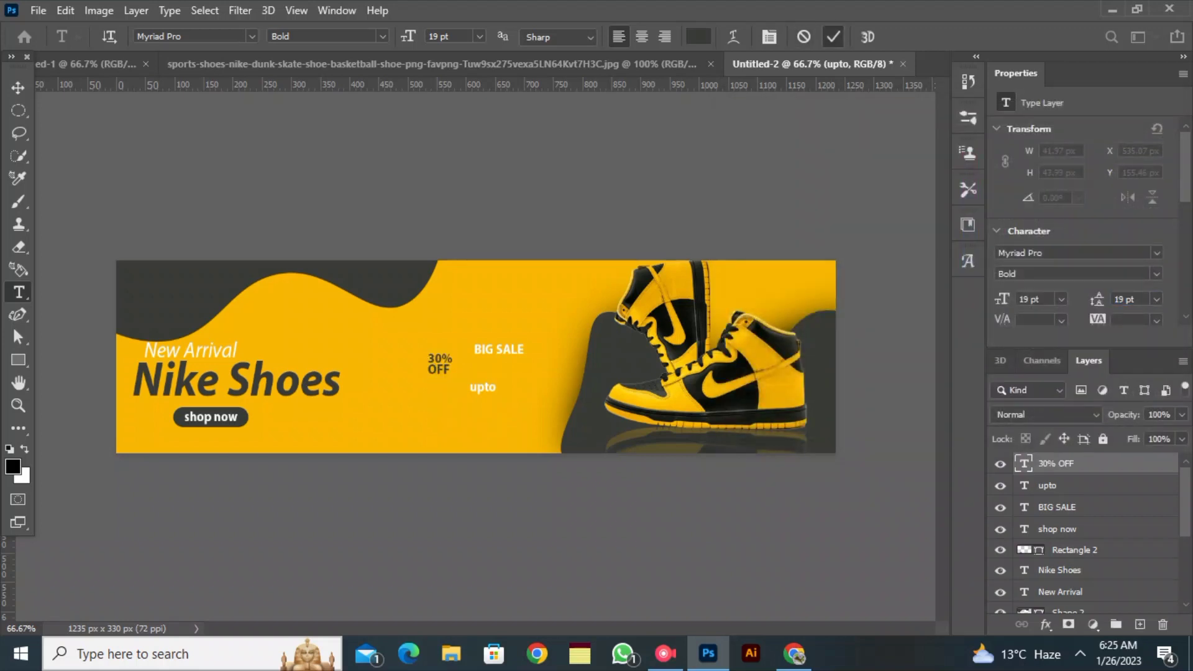
pyautogui.click(833, 36)
# - Recolor the "upto" text to the same dark gray as "30% OFF"
pyautogui.doubleClick(1024, 485)
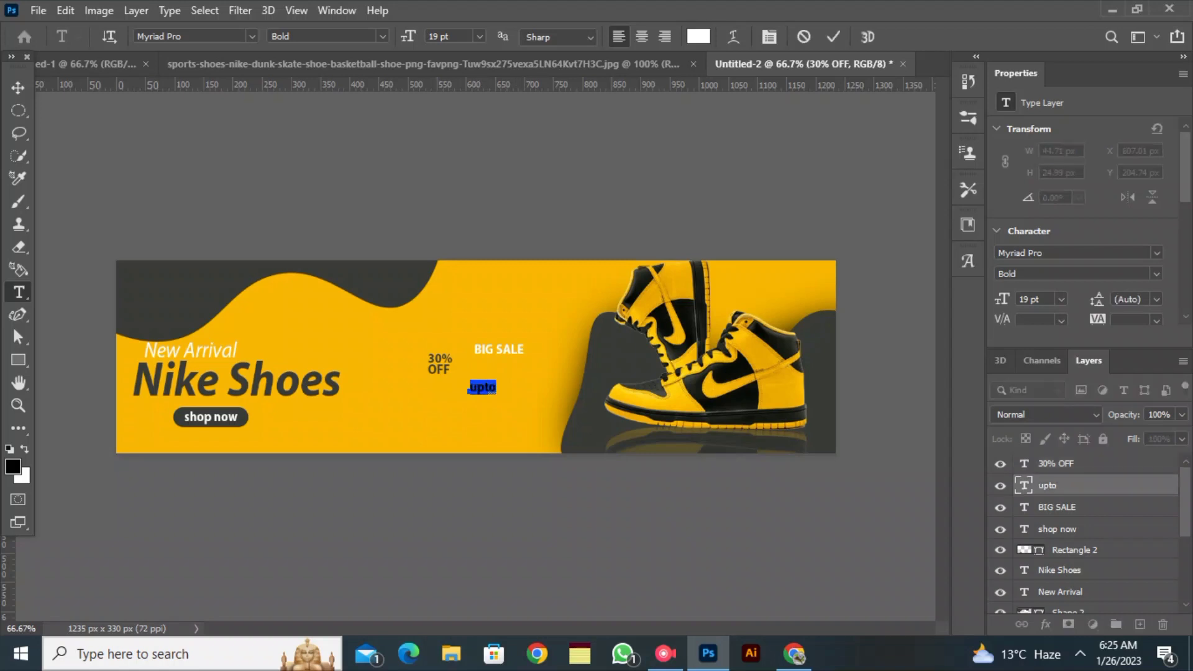
pyautogui.click(697, 36)
pyautogui.click(1126, 141)
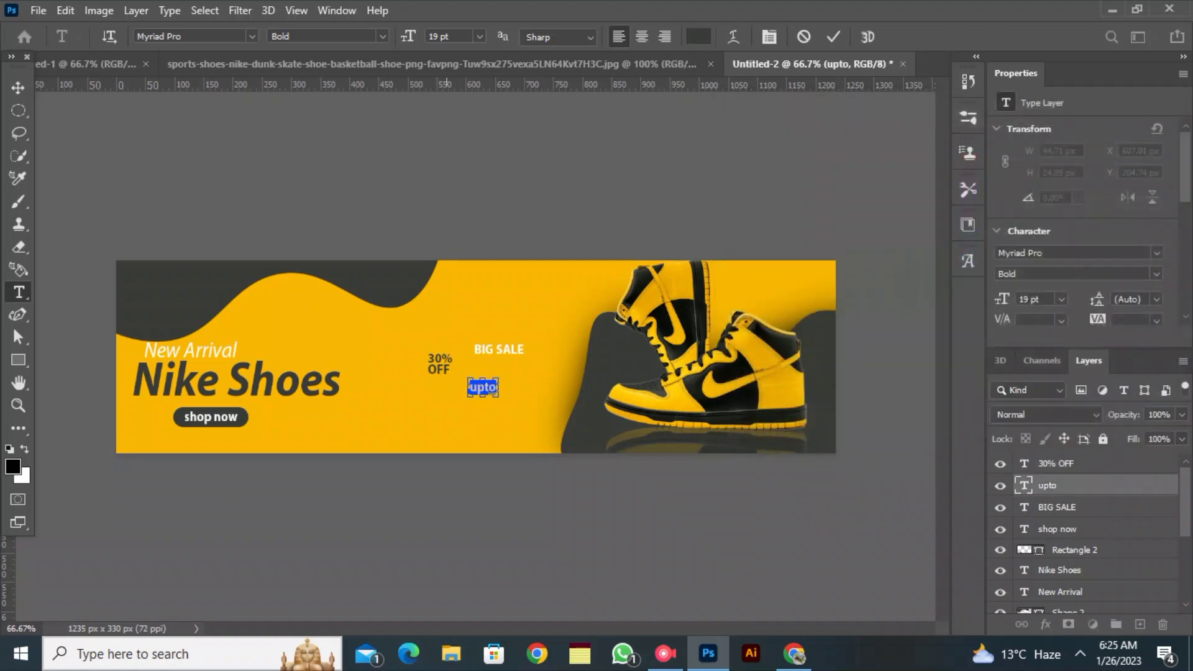
# - Arrange the sale texts with "upto" directly after "BIG SALE" and "30% OFF" stacked beneath "upto"
pyautogui.hotkey('ctrl', '+')
pyautogui.click(18, 88)
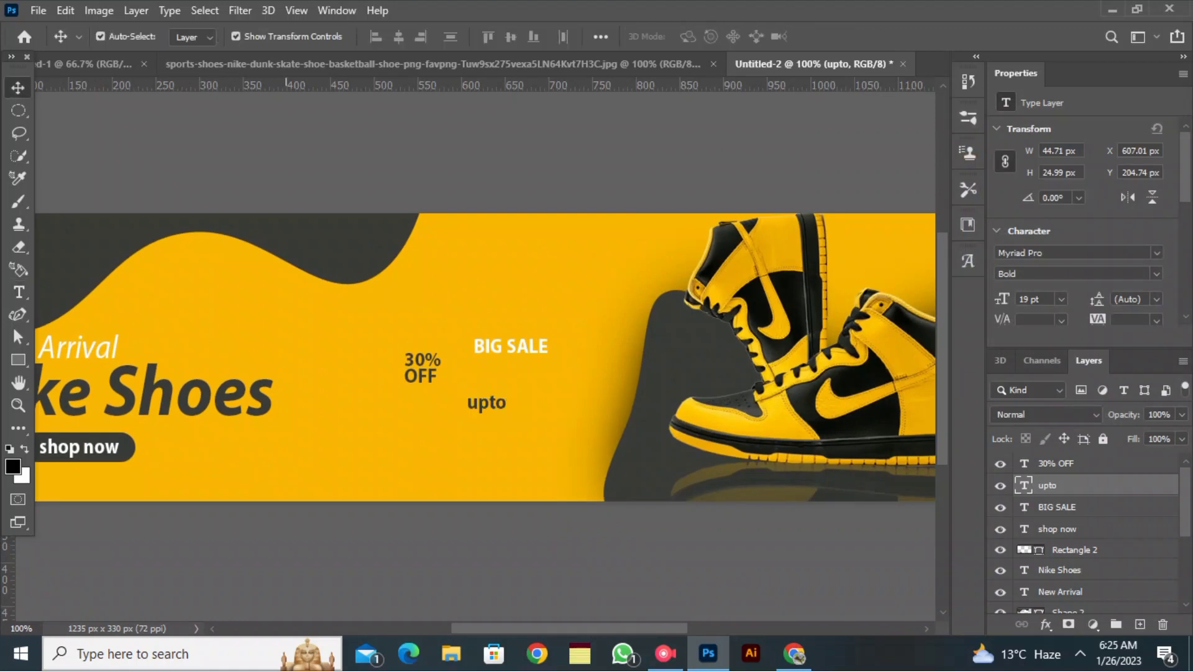
pyautogui.moveTo(483, 343); pyautogui.dragTo(441, 316)
pyautogui.moveTo(499, 404); pyautogui.dragTo(544, 318)
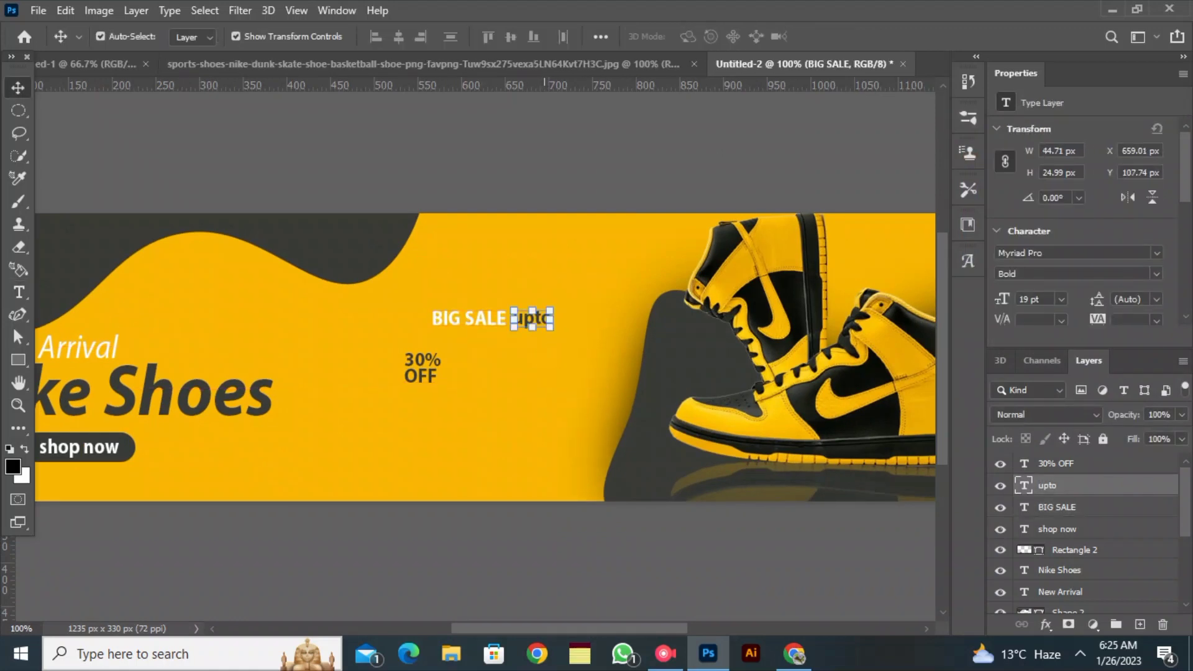
pyautogui.moveTo(420, 367); pyautogui.dragTo(534, 341)
# - Lock the yellow background rectangle layer so it cannot be selected with the sale texts
pyautogui.moveTo(478, 166); pyautogui.dragTo(542, 374)
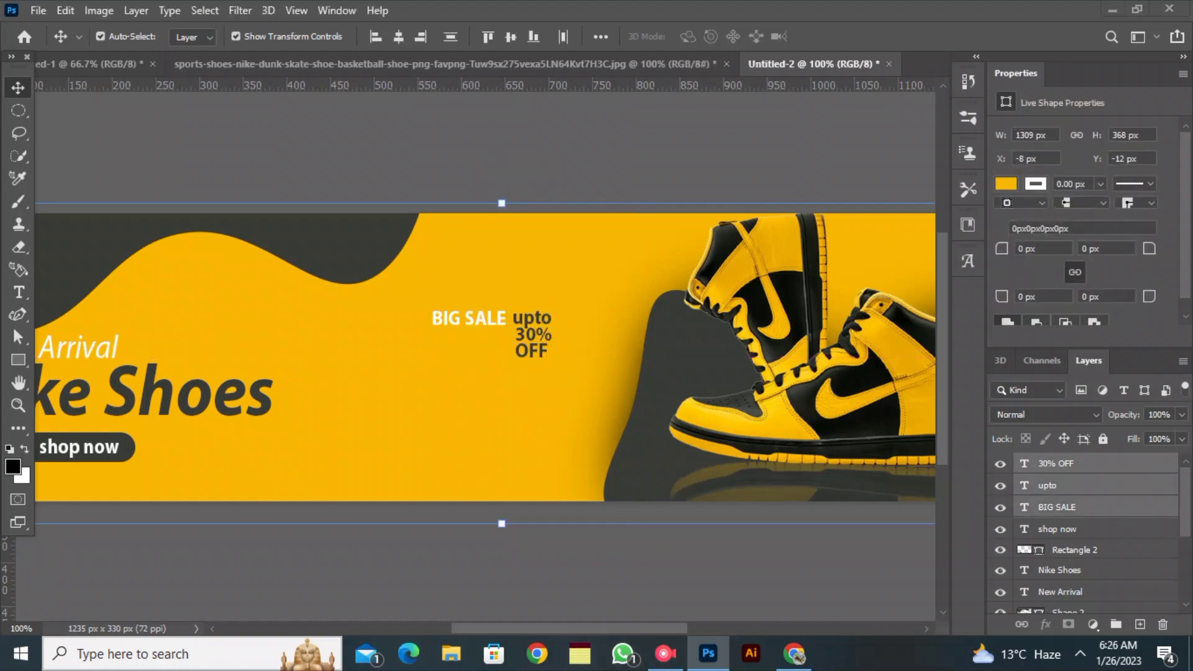
pyautogui.click(537, 550)
pyautogui.click(536, 469)
pyautogui.click(1102, 439)
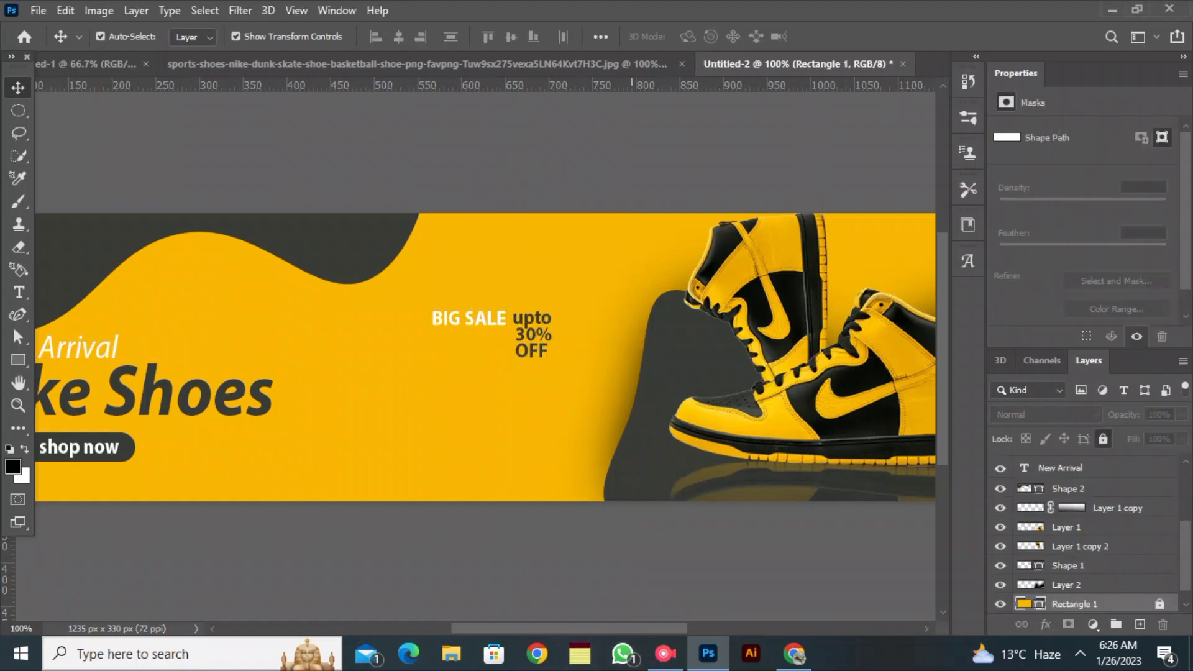
# - Move the three sale texts together next to the dark shape behind the shoes, with "upto" slightly smaller, and deselect them
pyautogui.moveTo(511, 197); pyautogui.dragTo(536, 341)
pyautogui.moveTo(523, 334); pyautogui.dragTo(615, 313)
pyautogui.click(590, 552)
pyautogui.press('Return')
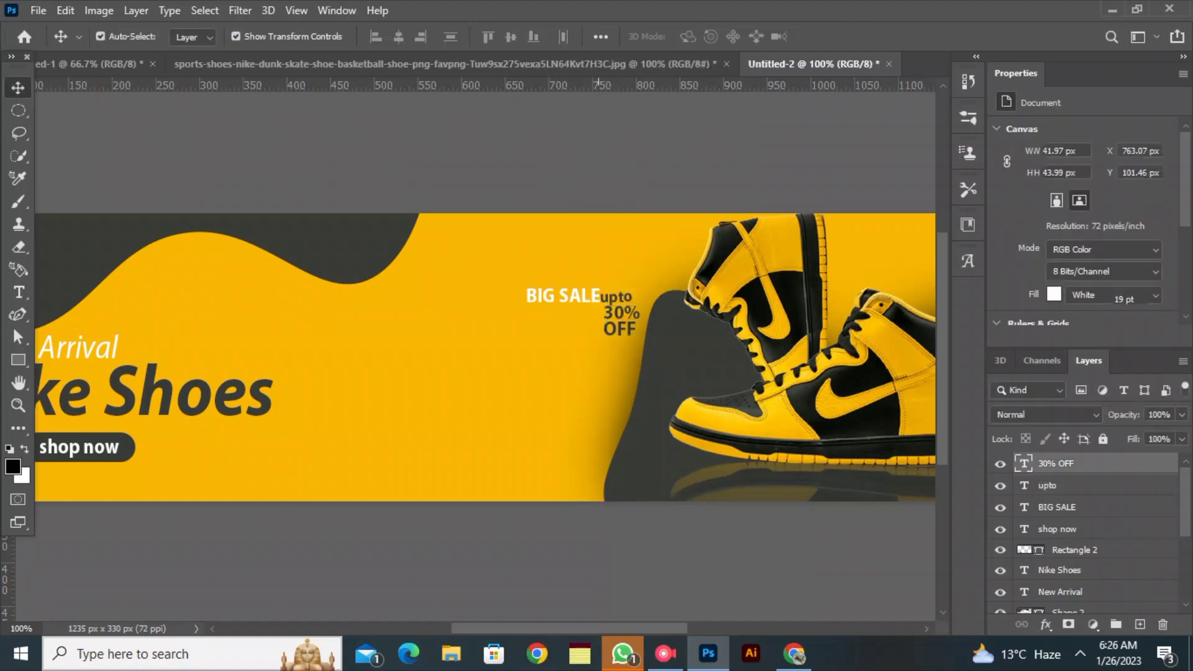
pyautogui.click(460, 373)
# - Place the linked image "1217086_instagram_icon (2)" from Downloads into the banner
pyautogui.hotkey('ctrl', '-')
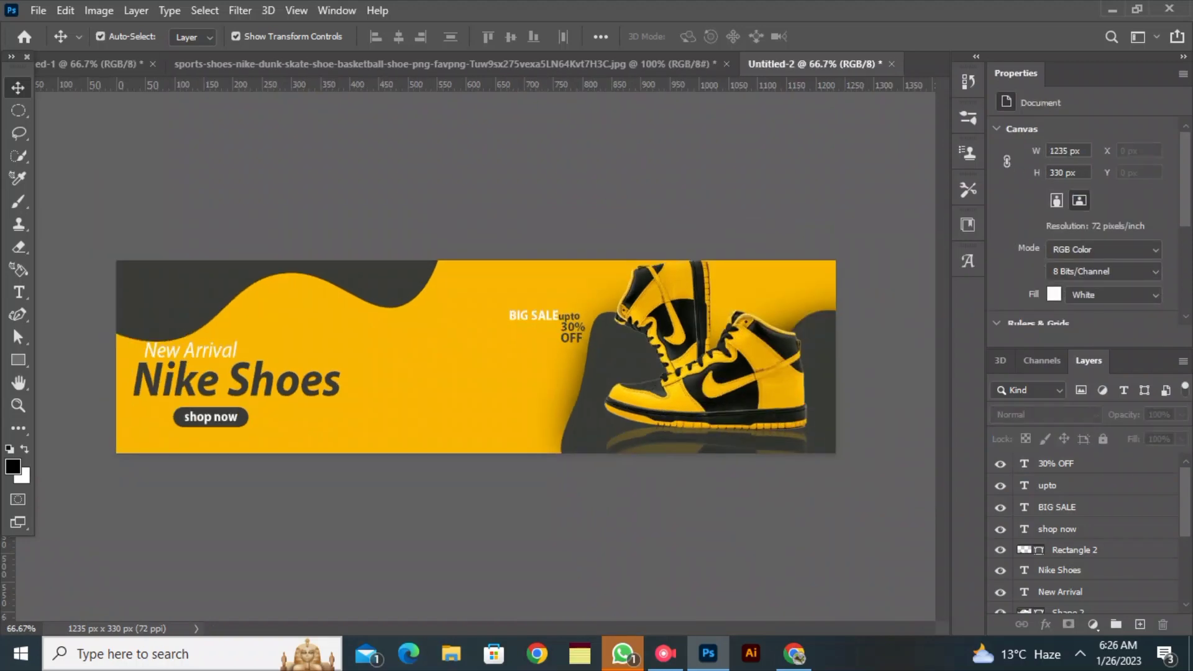
pyautogui.click(38, 10)
pyautogui.click(87, 372)
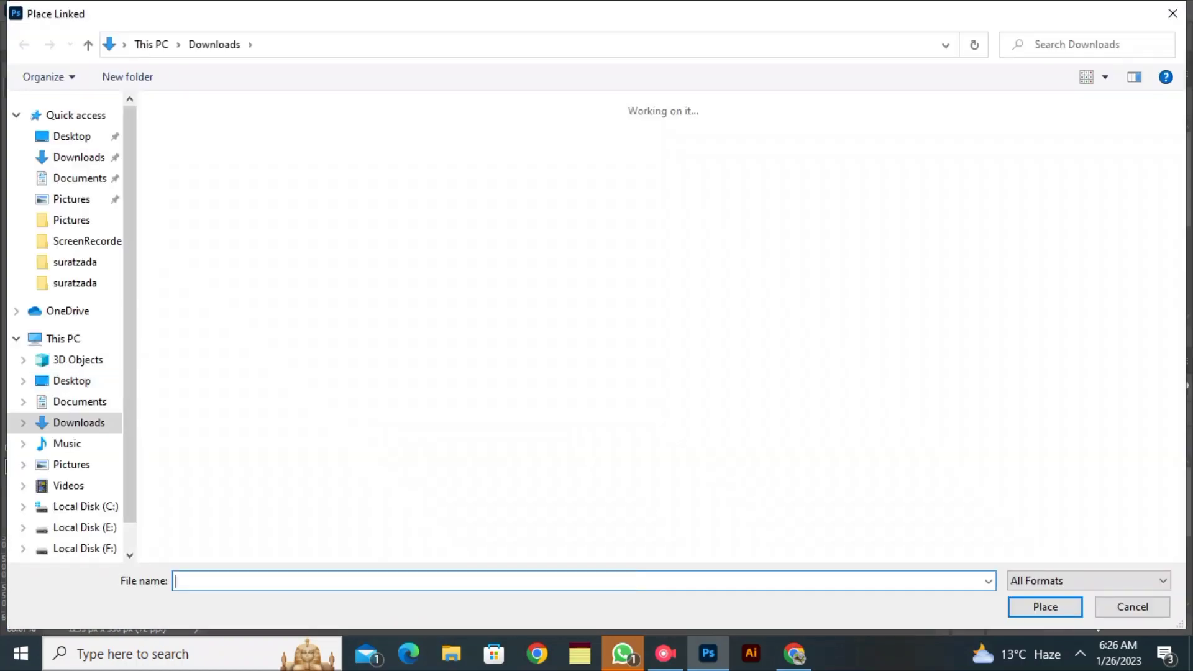
pyautogui.scroll(5, 323, 328)
pyautogui.click(505, 264)
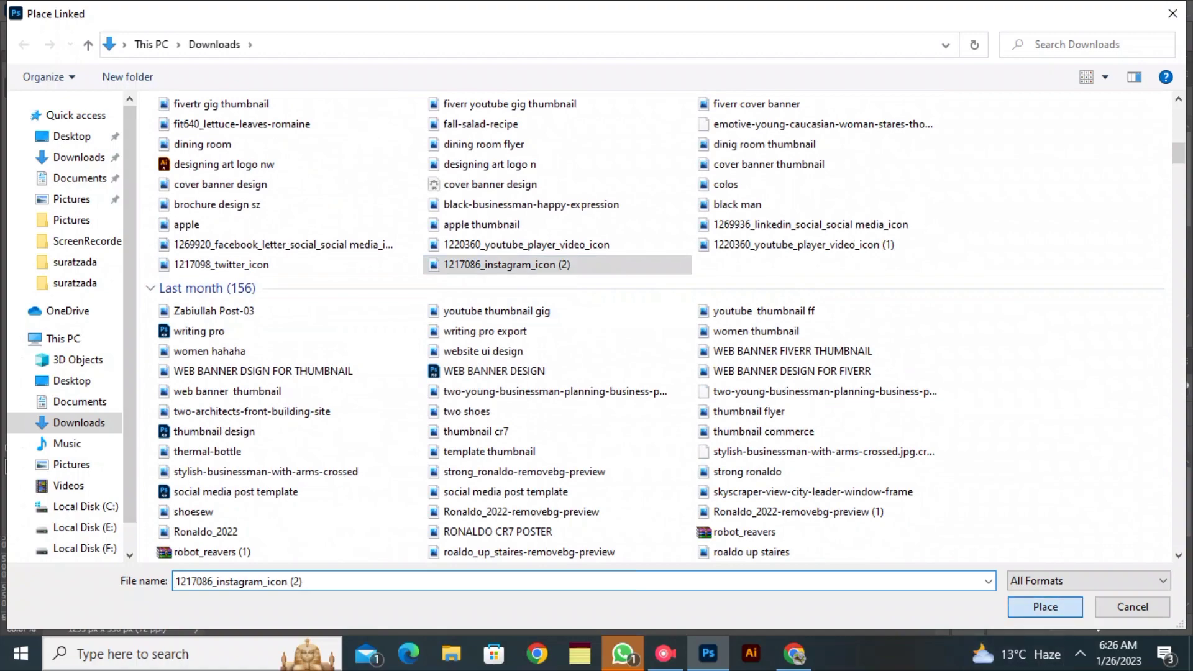
pyautogui.click(1045, 606)
pyautogui.click(835, 37)
# - Place the linked image "1269936_linkedin_social_social media_icon" from Downloads into the banner
pyautogui.click(39, 11)
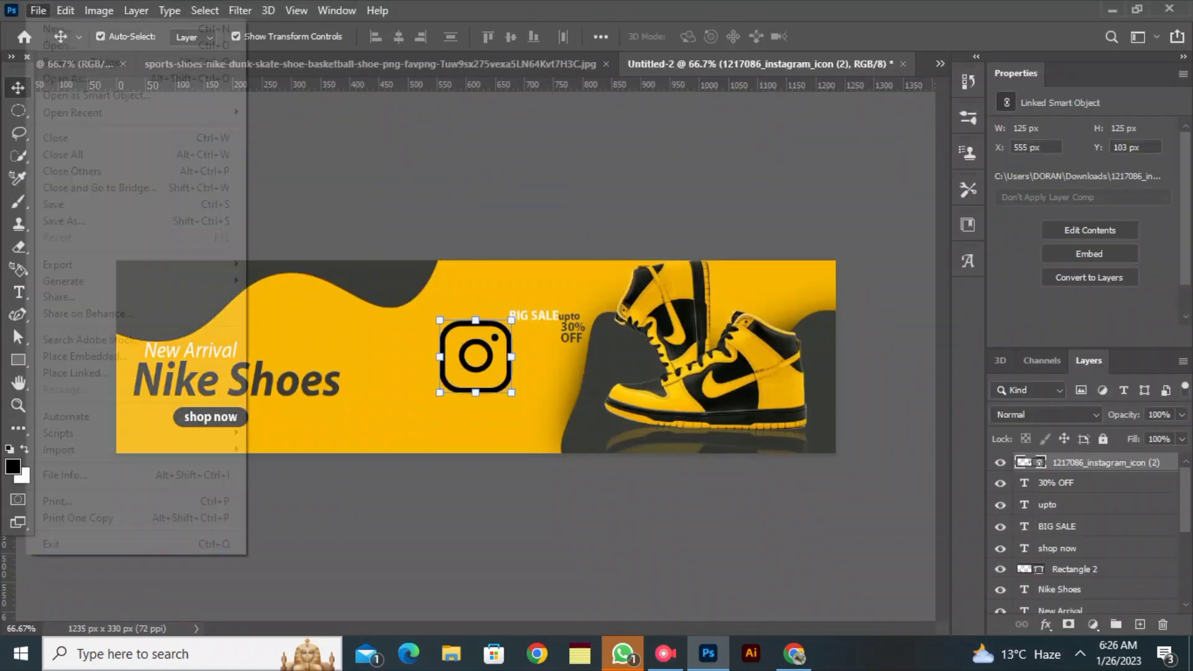
pyautogui.click(87, 372)
pyautogui.scroll(-10, 528, 373)
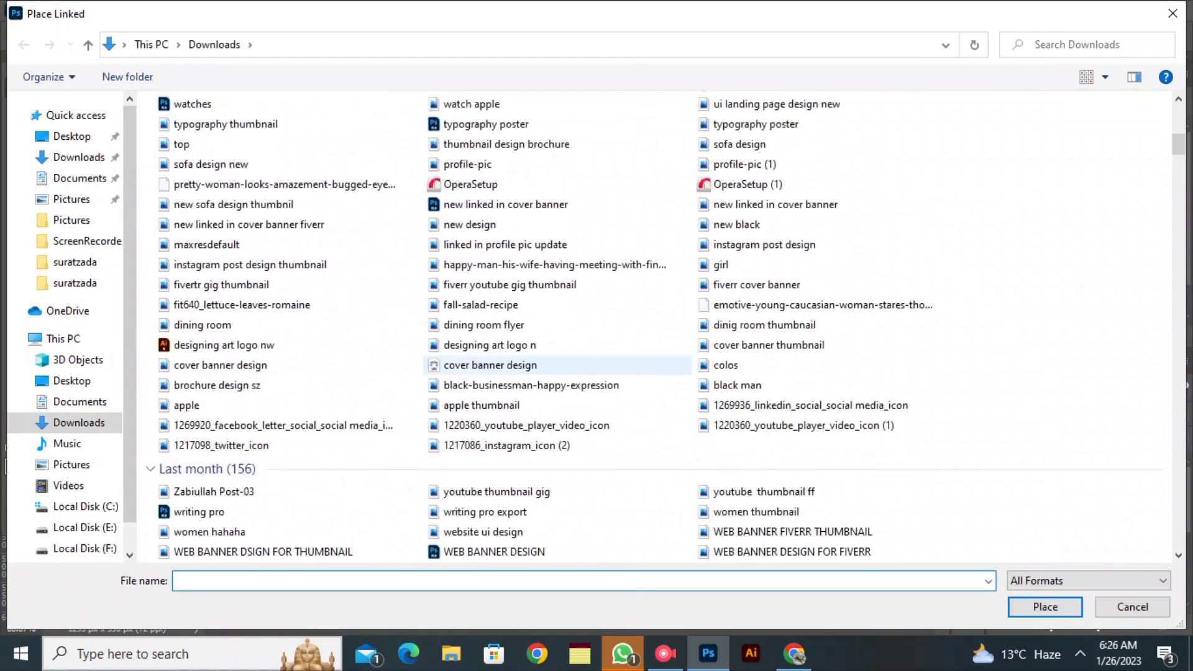
pyautogui.click(526, 425)
pyautogui.click(810, 405)
pyautogui.click(1044, 607)
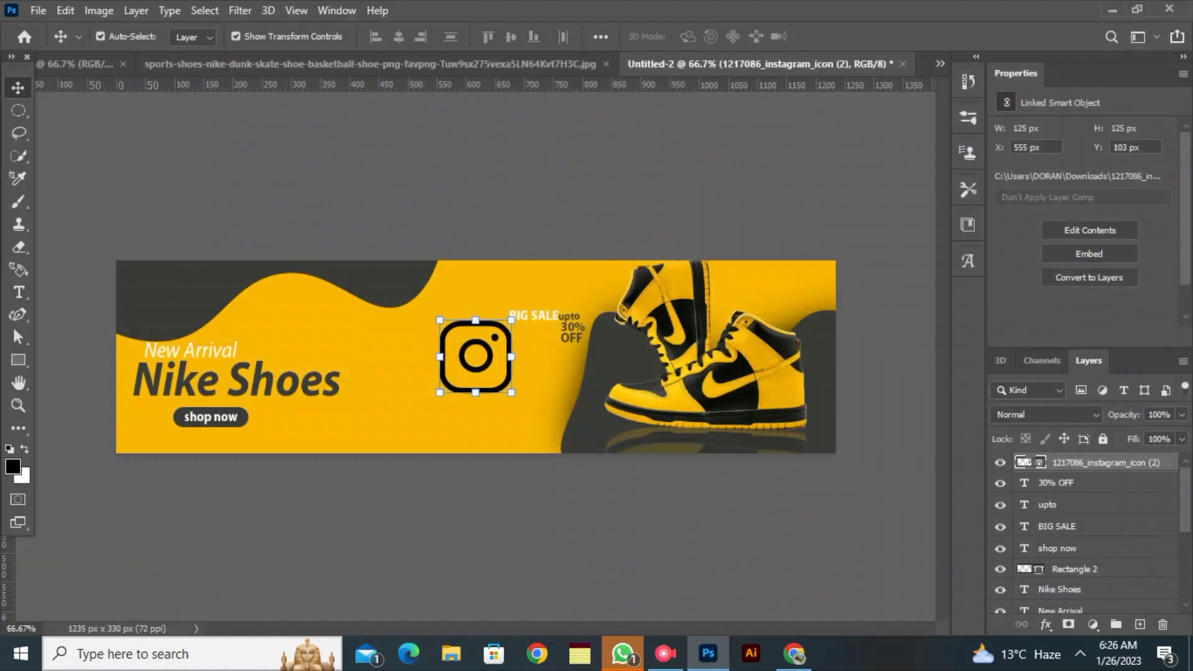
pyautogui.click(835, 37)
# - Place the linked image "1269920_facebook_letter_social_social media_icon" from Downloads into the banner
pyautogui.click(39, 10)
pyautogui.click(87, 372)
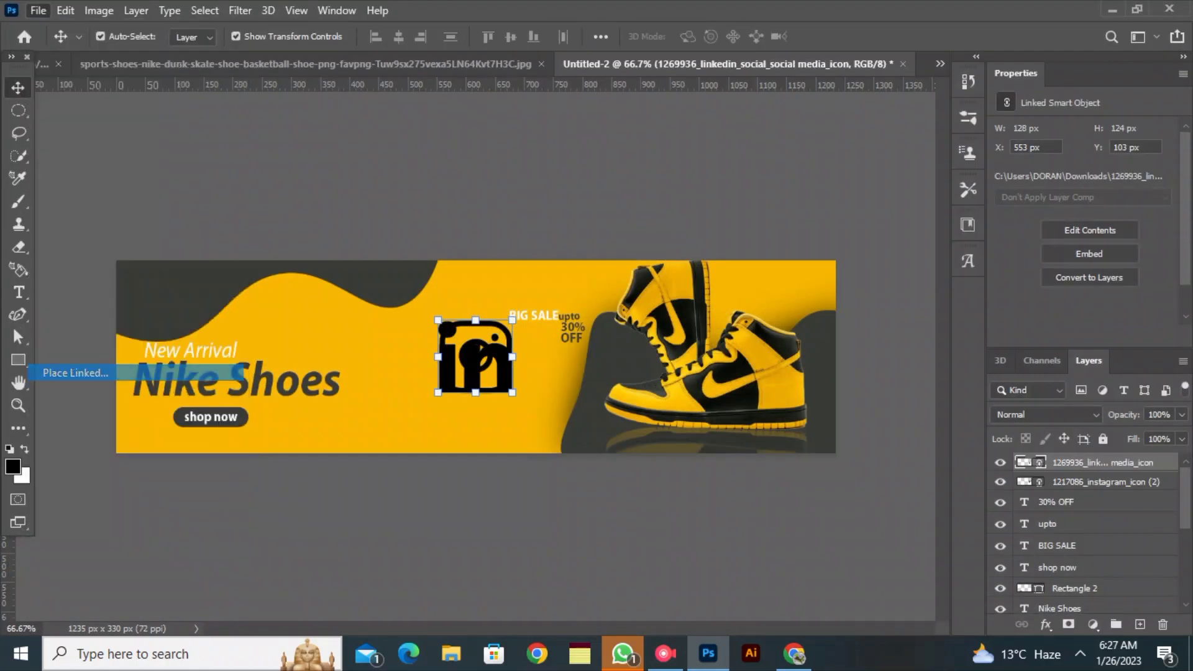
pyautogui.scroll(-17, 497, 290)
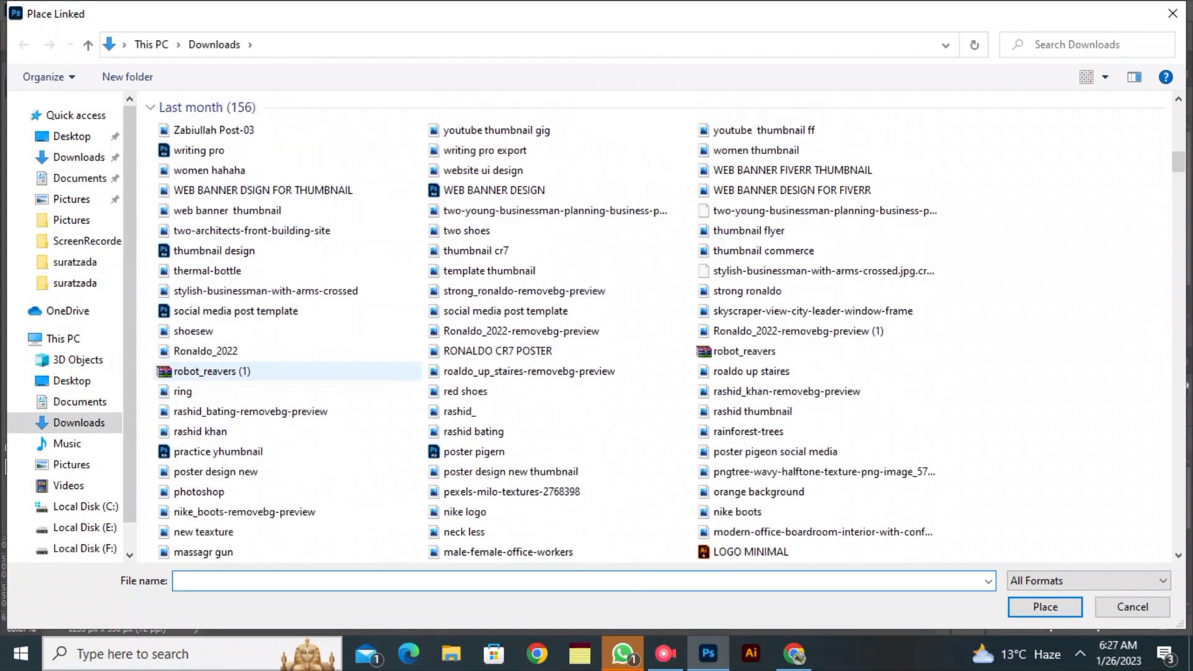
pyautogui.scroll(2, 299, 328)
pyautogui.click(284, 180)
pyautogui.click(1044, 606)
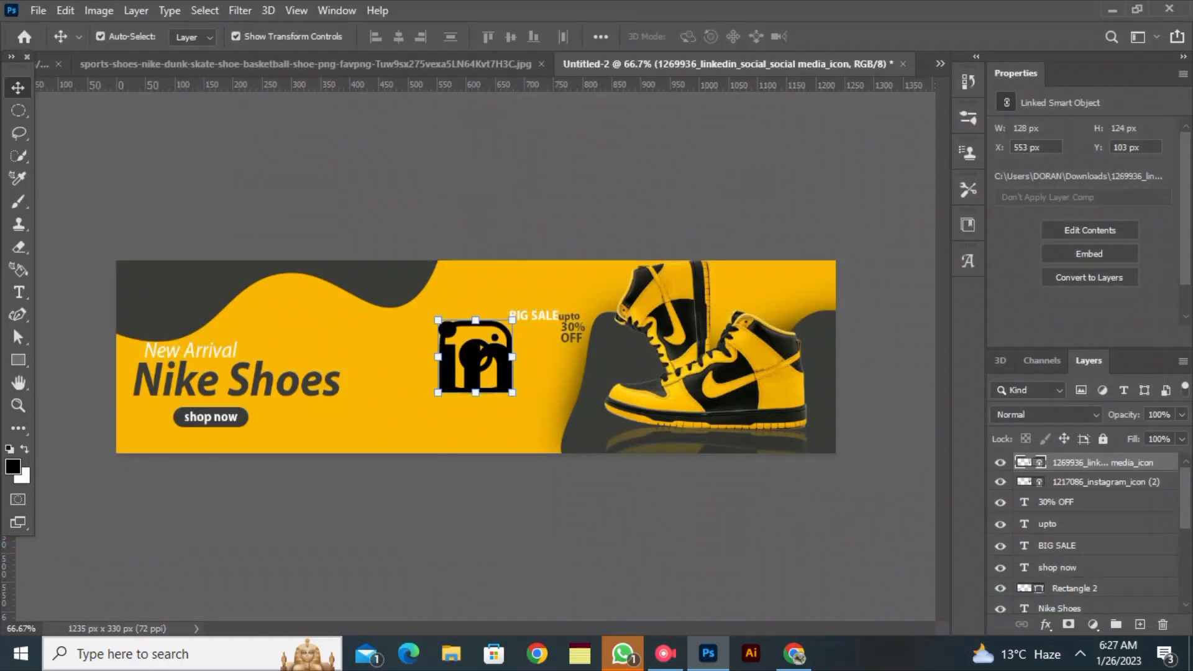
pyautogui.click(835, 36)
# - Place the linked image "1217098_twitter_icon" from Downloads into the banner
pyautogui.click(39, 11)
pyautogui.click(75, 372)
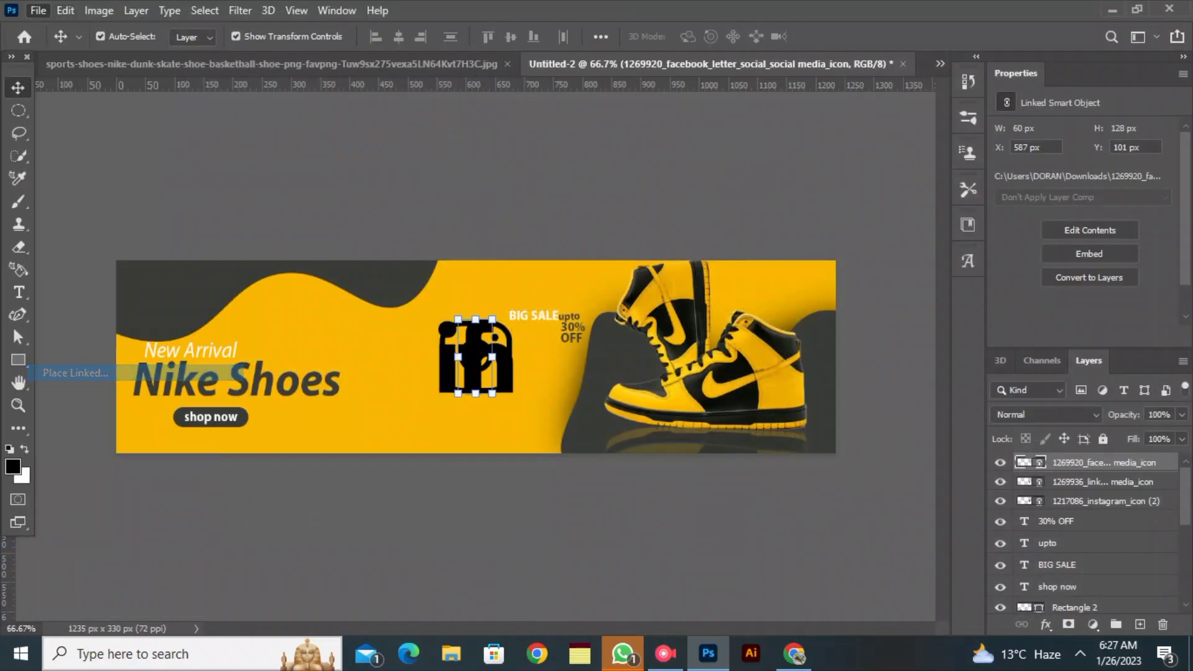
pyautogui.scroll(-1, 284, 345)
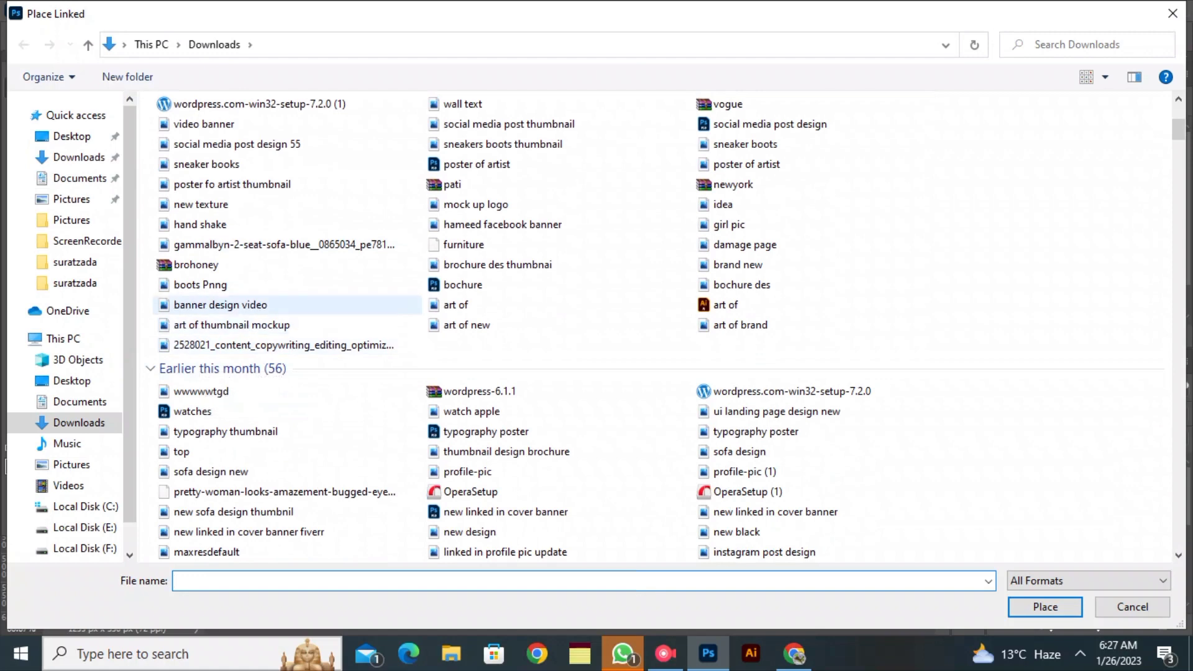
pyautogui.scroll(-4, 283, 485)
pyautogui.click(221, 505)
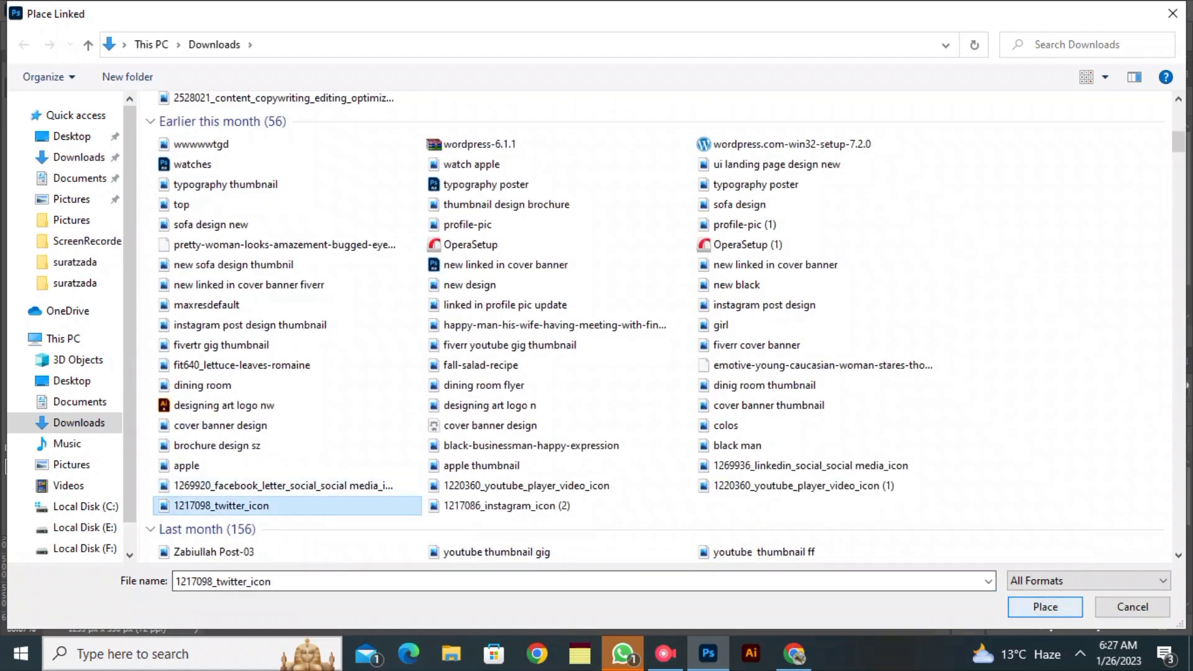
pyautogui.click(1044, 607)
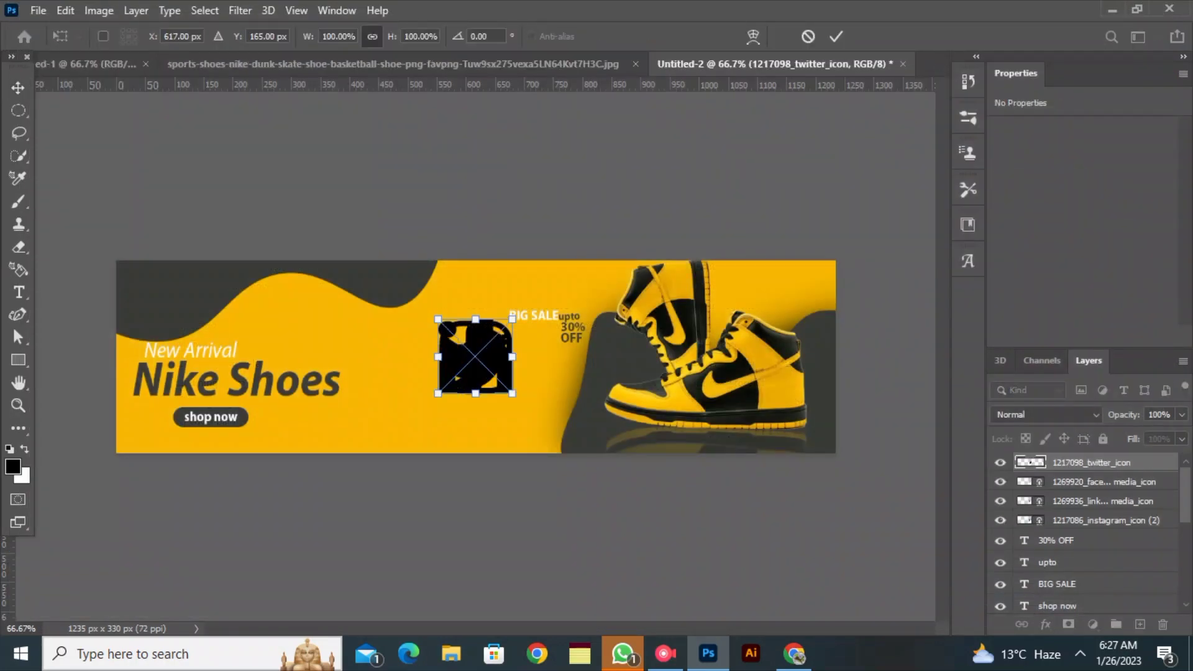
pyautogui.press('Return')
# - Apply a white Color Overlay effect to the Twitter icon layer
pyautogui.click(1047, 624)
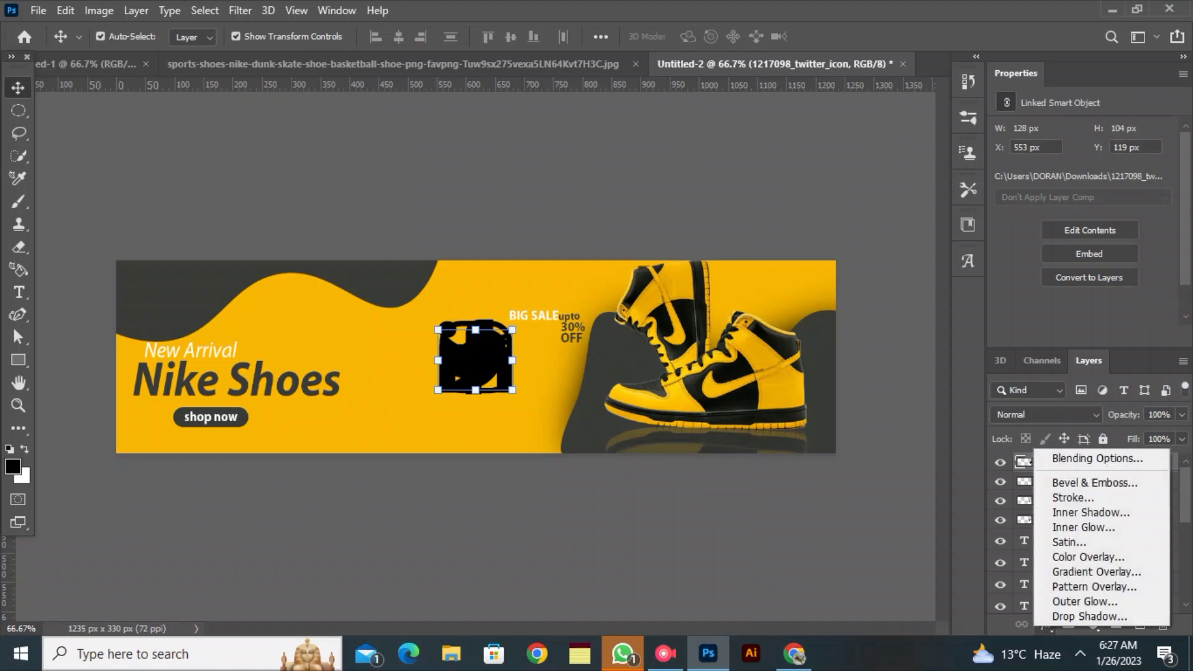
pyautogui.click(1093, 556)
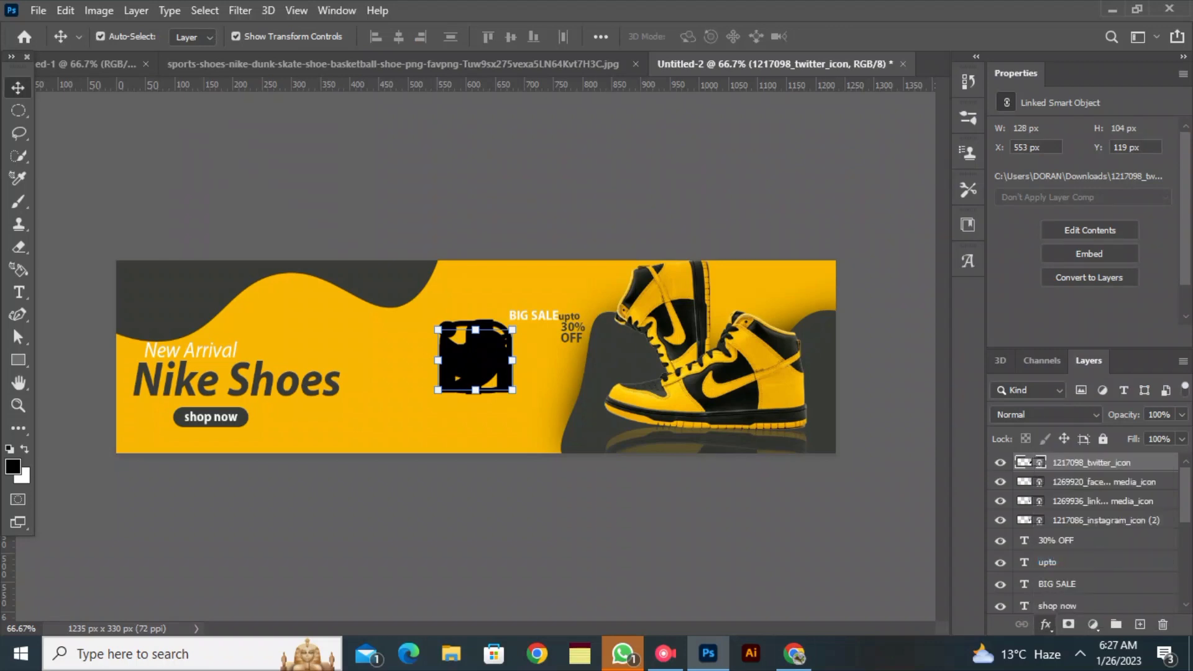
pyautogui.press('Return')
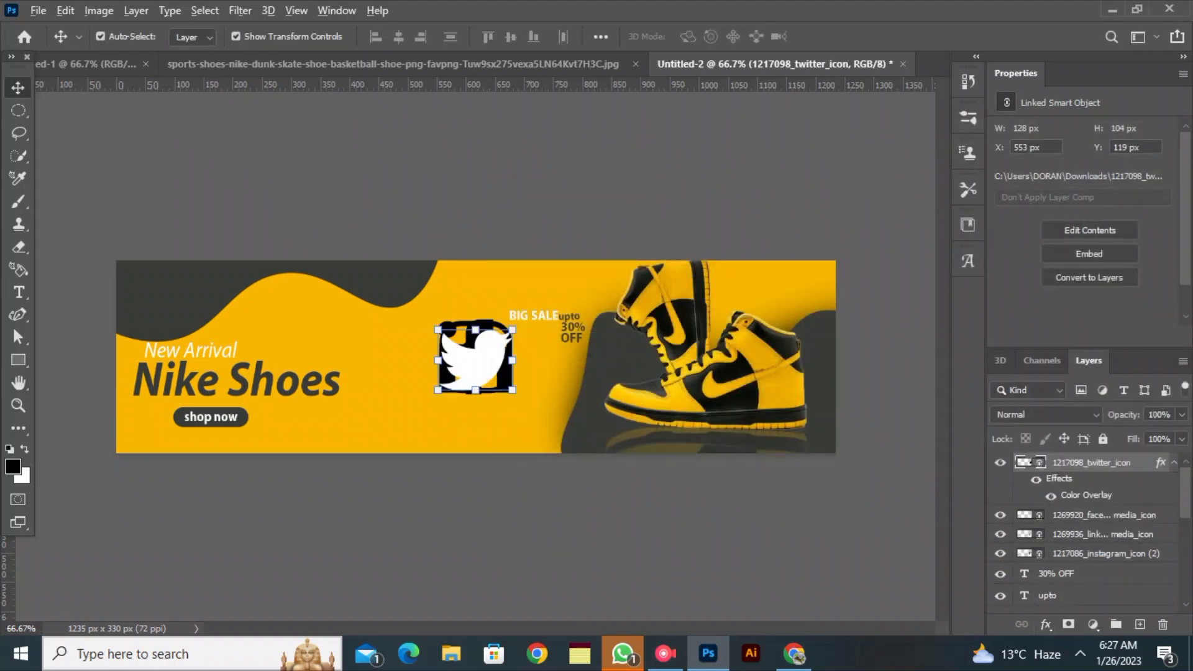
# - Copy the Twitter icon's white Color Overlay effect to the Facebook, LinkedIn and Instagram icon layers
pyautogui.moveTo(1146, 464); pyautogui.dragTo(1093, 515)
pyautogui.moveTo(1136, 552); pyautogui.dragTo(1093, 567)
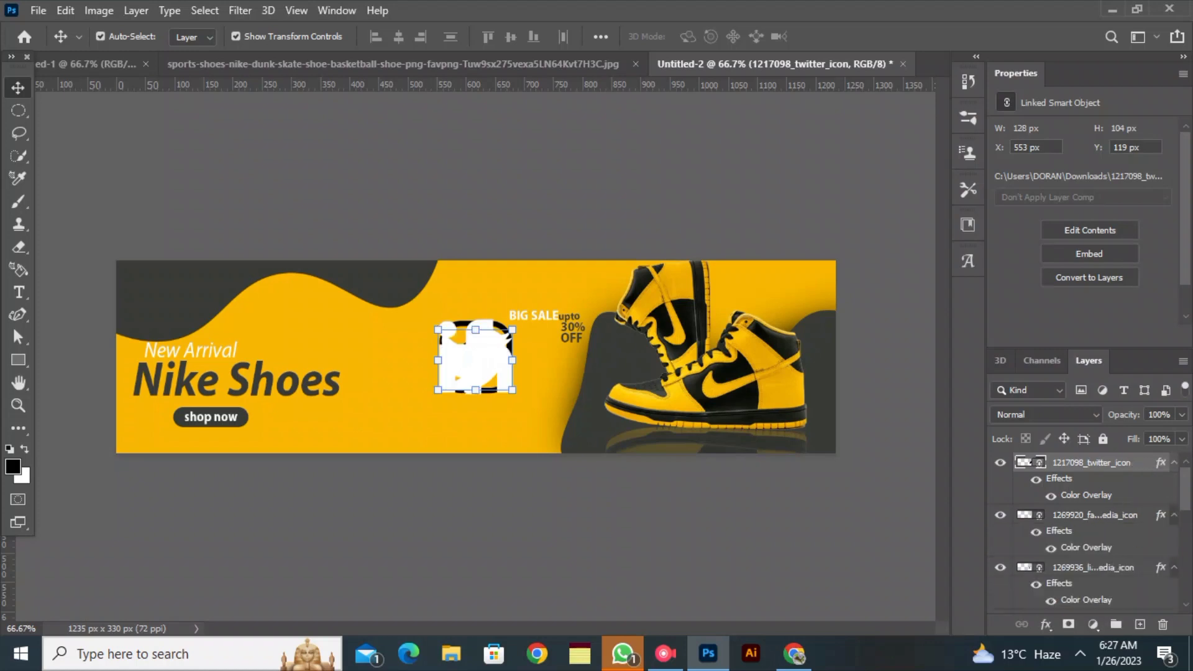
pyautogui.scroll(-3, 1087, 528)
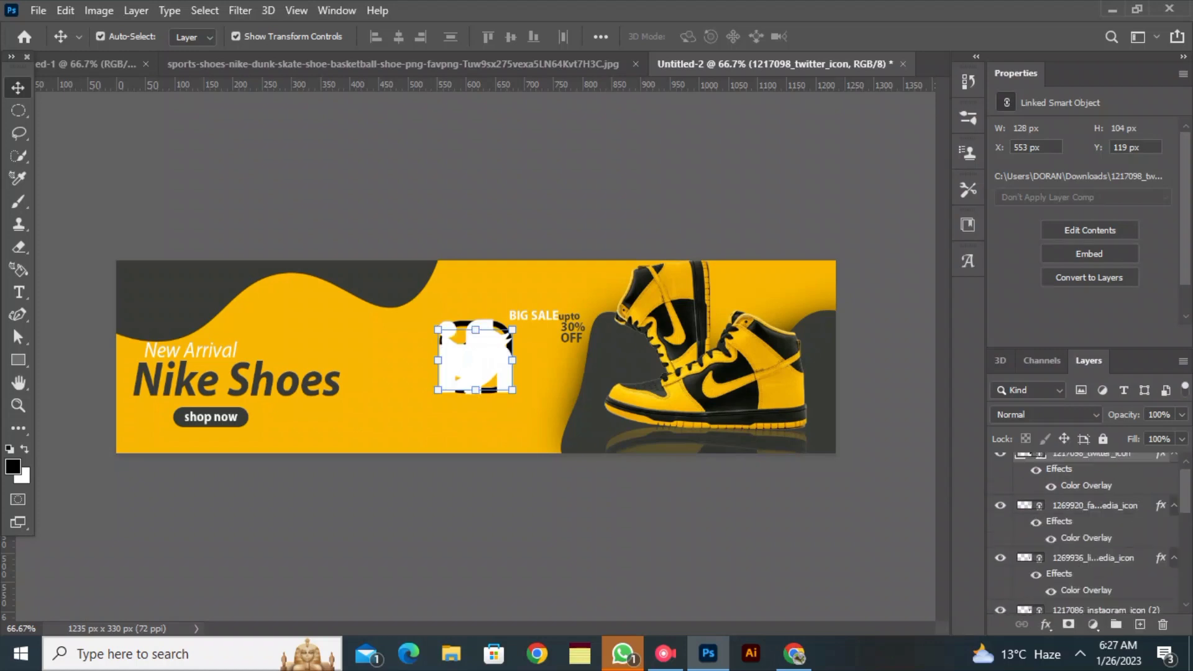
pyautogui.scroll(1, 1087, 534)
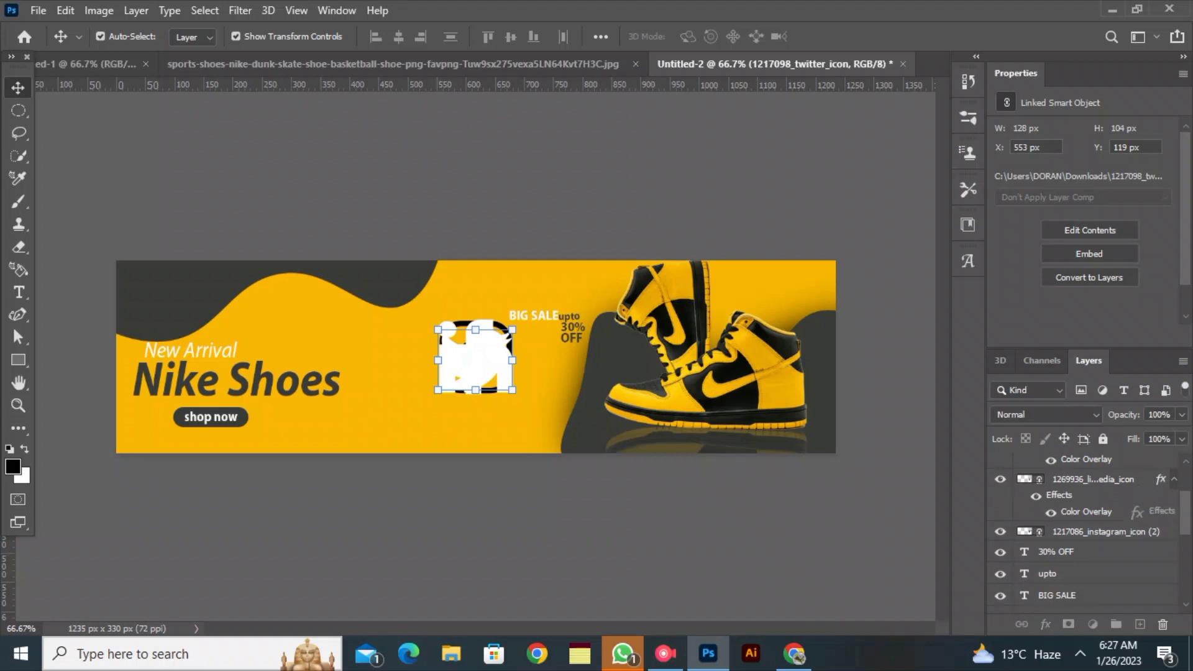
pyautogui.moveTo(1137, 512); pyautogui.dragTo(1086, 463)
# - Move all four stacked social icons together to the banner's lower-left corner and shrink them to small icon size
pyautogui.hotkey('ctrl', '+')
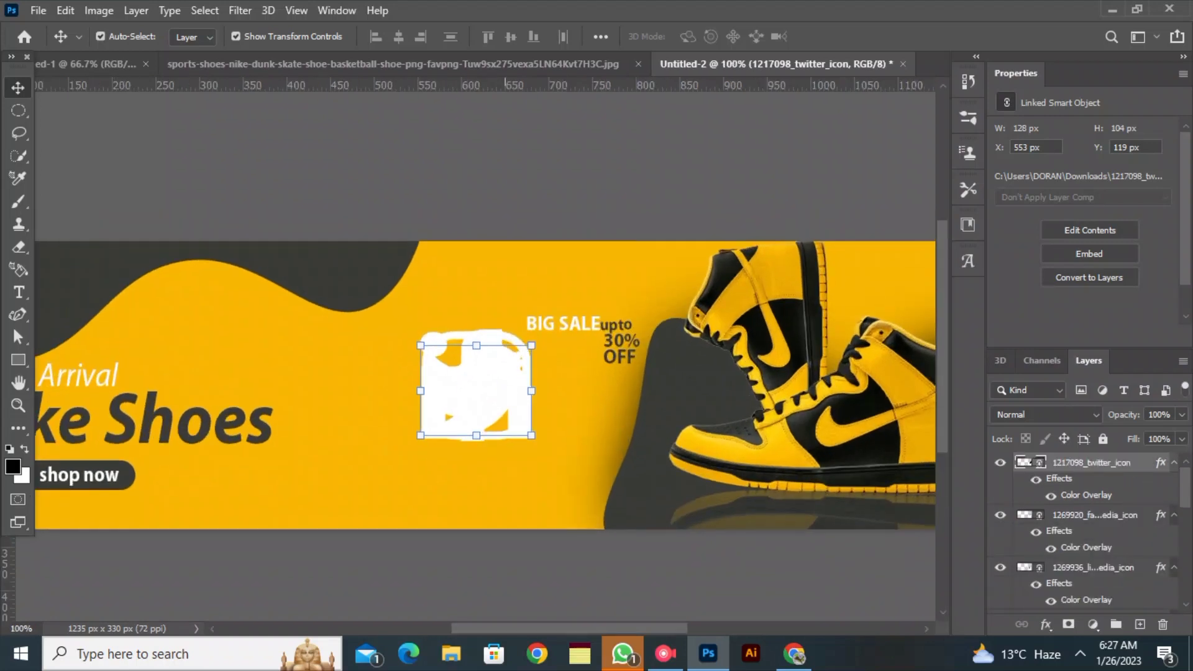
pyautogui.moveTo(475, 373); pyautogui.dragTo(95, 482)
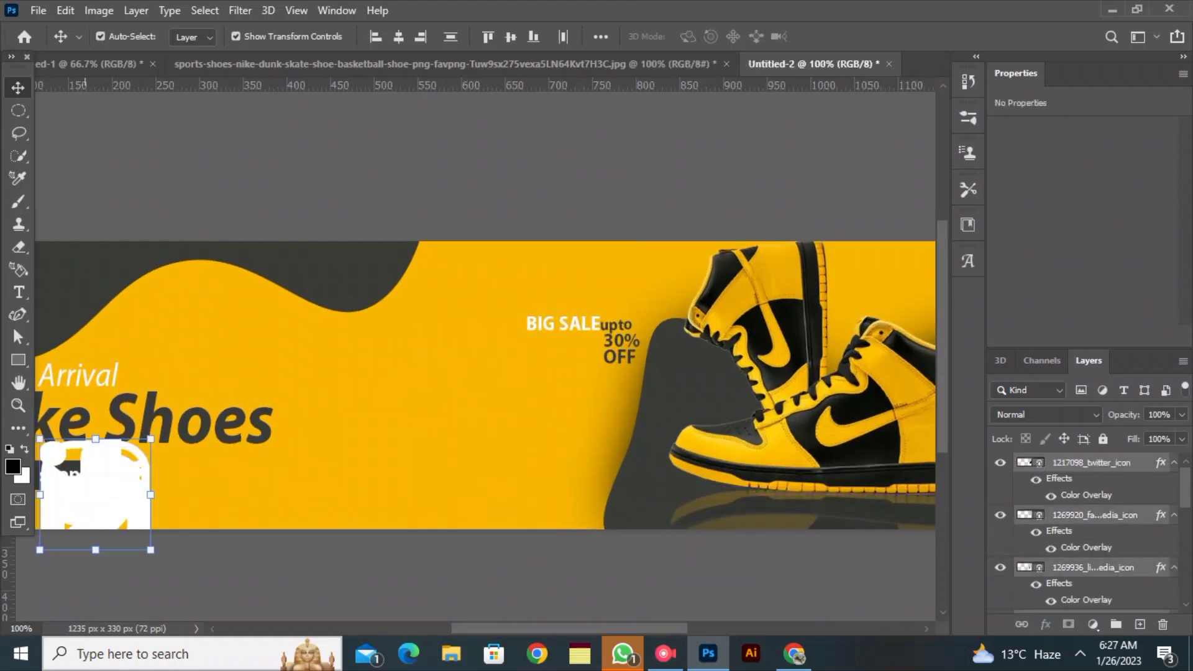
pyautogui.hscroll(-5, 484, 385)
pyautogui.moveTo(454, 550); pyautogui.dragTo(339, 498)
pyautogui.press('Return')
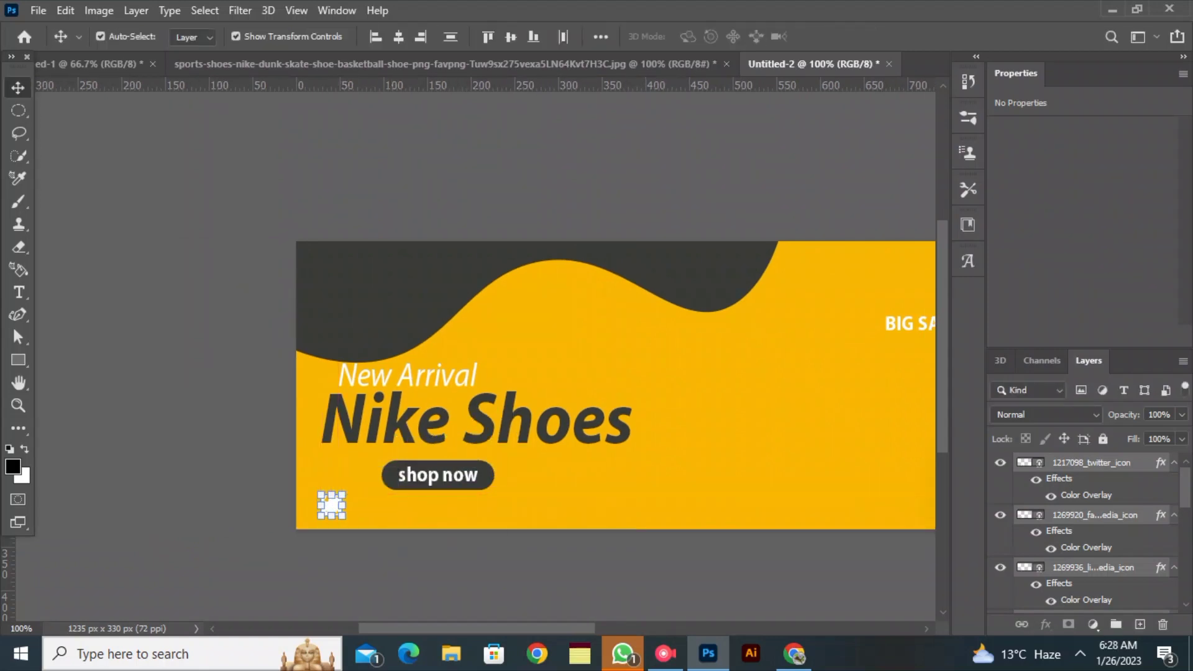
# - Spread the social icons in a row below the shop now button, in the order Instagram, Twitter, Facebook, LinkedIn
pyautogui.moveTo(373, 505); pyautogui.dragTo(415, 505)
pyautogui.moveTo(332, 502); pyautogui.dragTo(458, 503)
pyautogui.moveTo(279, 520)
pyautogui.mouseDown()
pyautogui.moveTo(474, 499)
pyautogui.moveTo(442, 509)
pyautogui.moveTo(457, 509)
pyautogui.mouseUp()
pyautogui.click(266, 503)
# - Draw a circle about 31 × 30 px beside the Instagram icon, with a dark gray fill and a 0 px stroke
pyautogui.rightClick(18, 359)
pyautogui.click(93, 394)
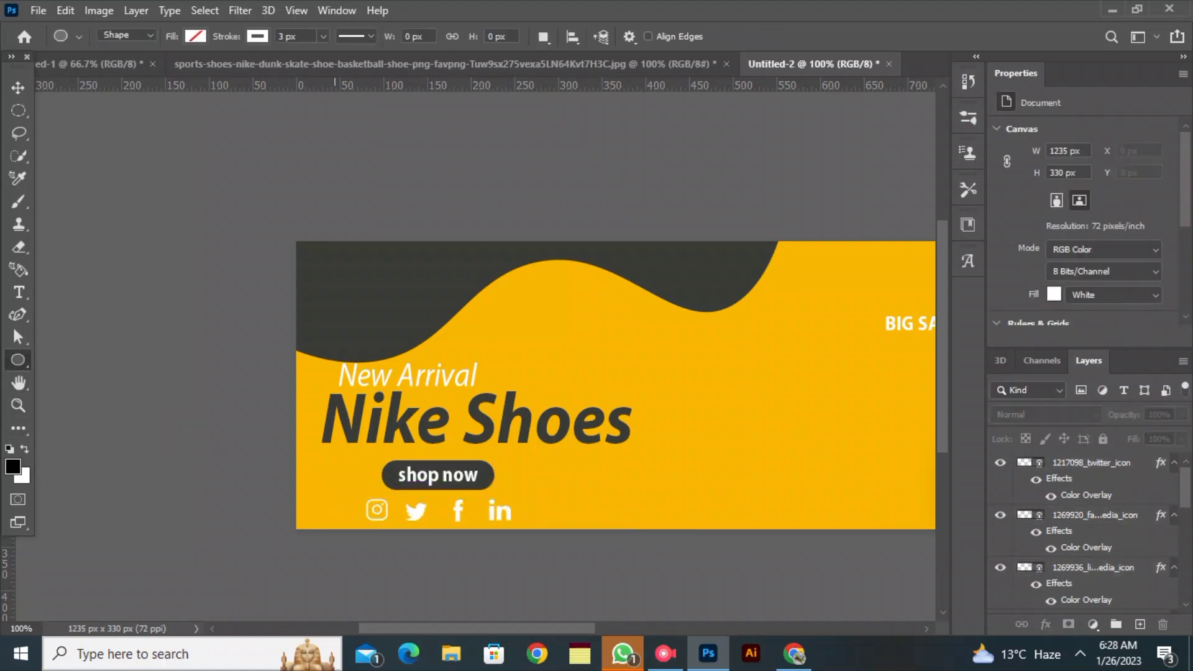
pyautogui.moveTo(338, 485); pyautogui.dragTo(364, 509)
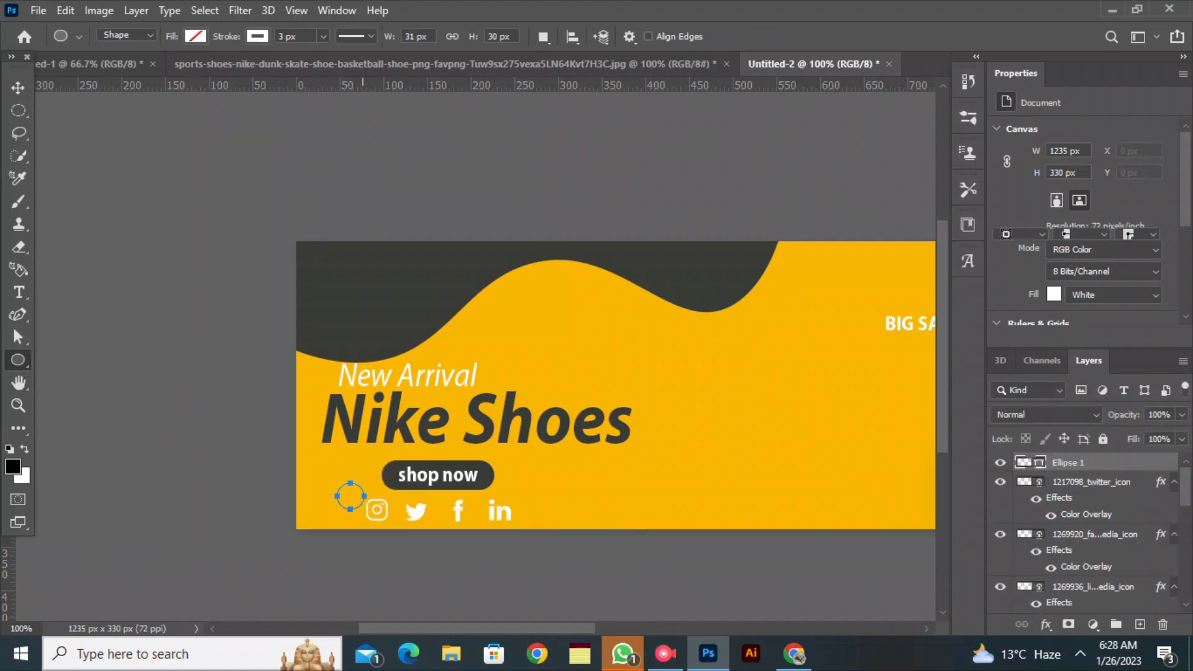
pyautogui.click(195, 36)
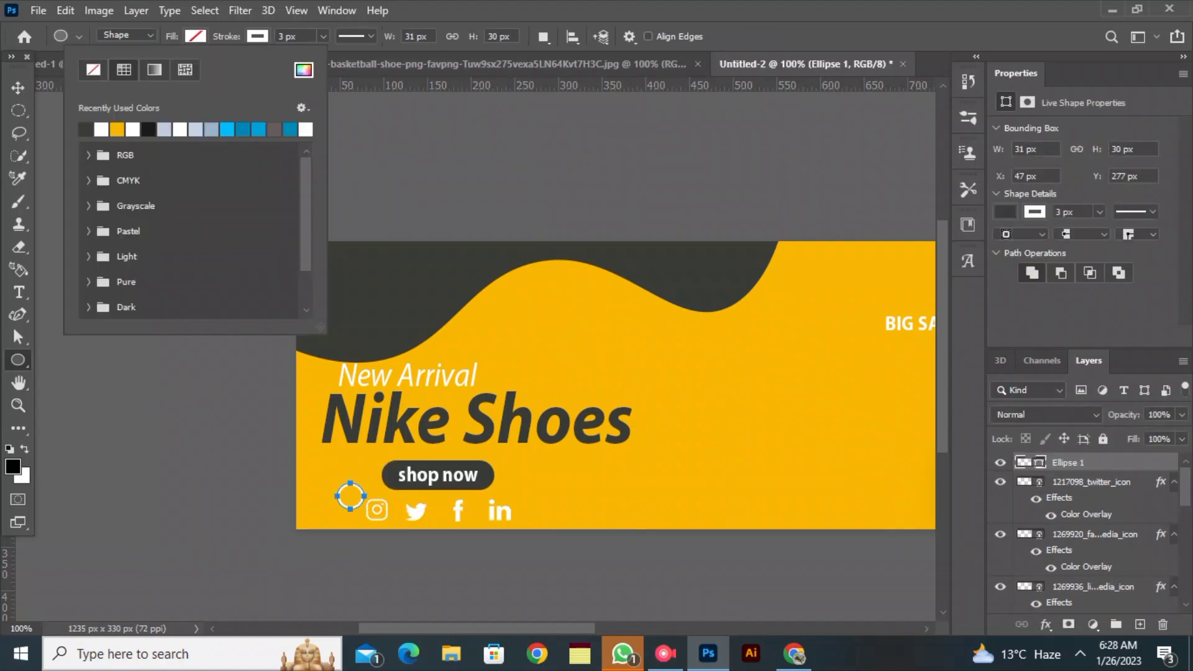
pyautogui.press('Escape')
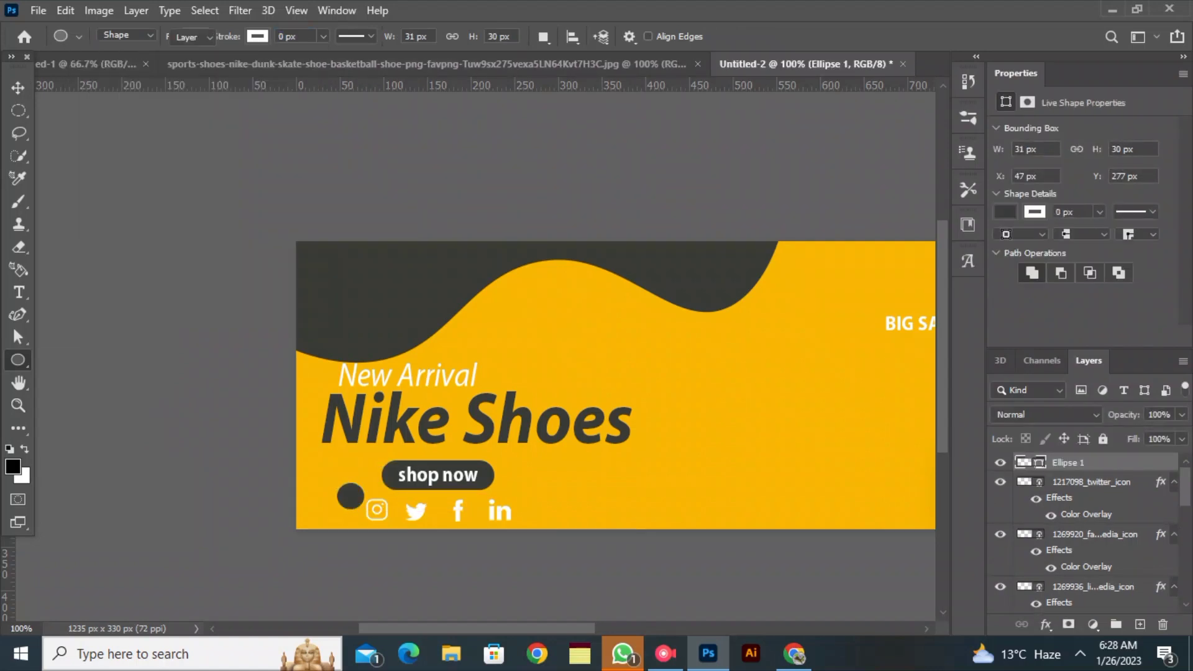
# - Center the dark circle on the Instagram icon, enlarge it to about 113%, and move its layer below the icon layers
pyautogui.press('v')
pyautogui.moveTo(346, 493); pyautogui.dragTo(381, 510)
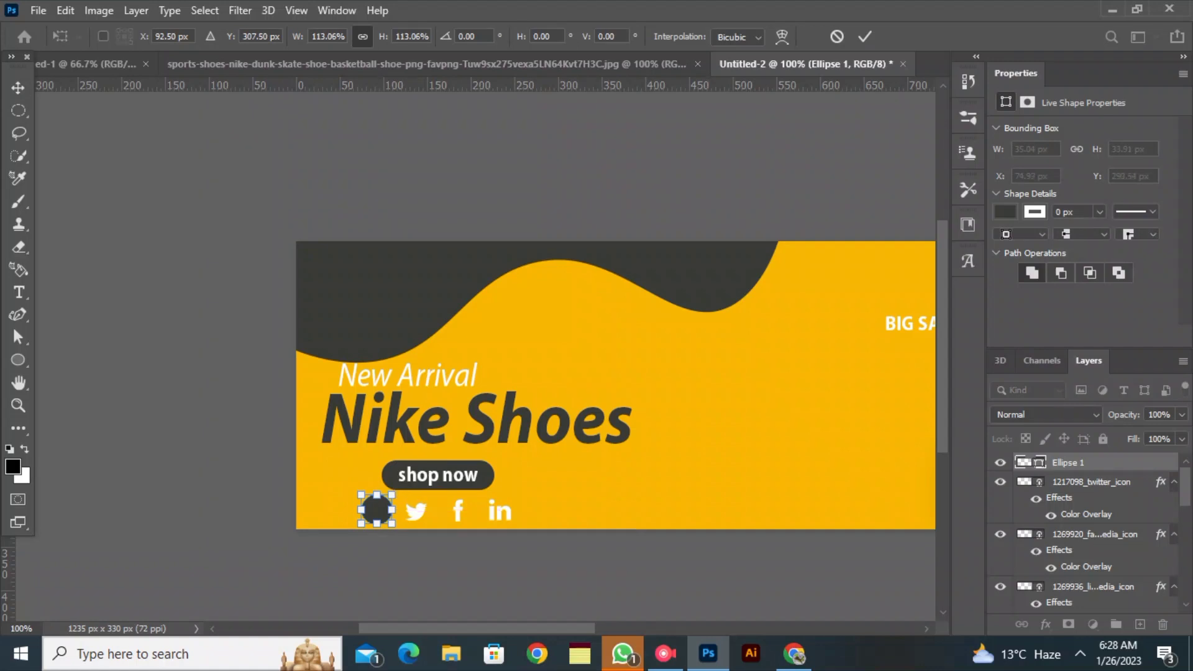
pyautogui.click(865, 36)
pyautogui.moveTo(1064, 462); pyautogui.dragTo(1064, 569)
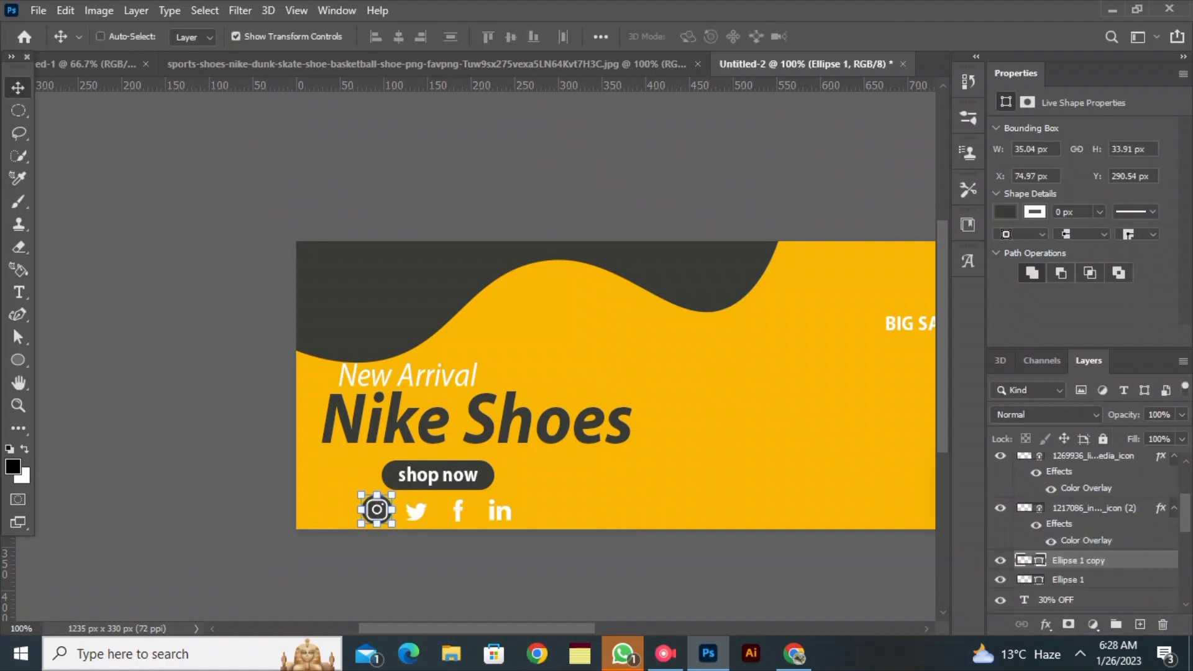
# - Duplicate the dark circle three times and place the copies behind the Twitter, Facebook and LinkedIn icons
pyautogui.hotkey('ctrl', 'j')
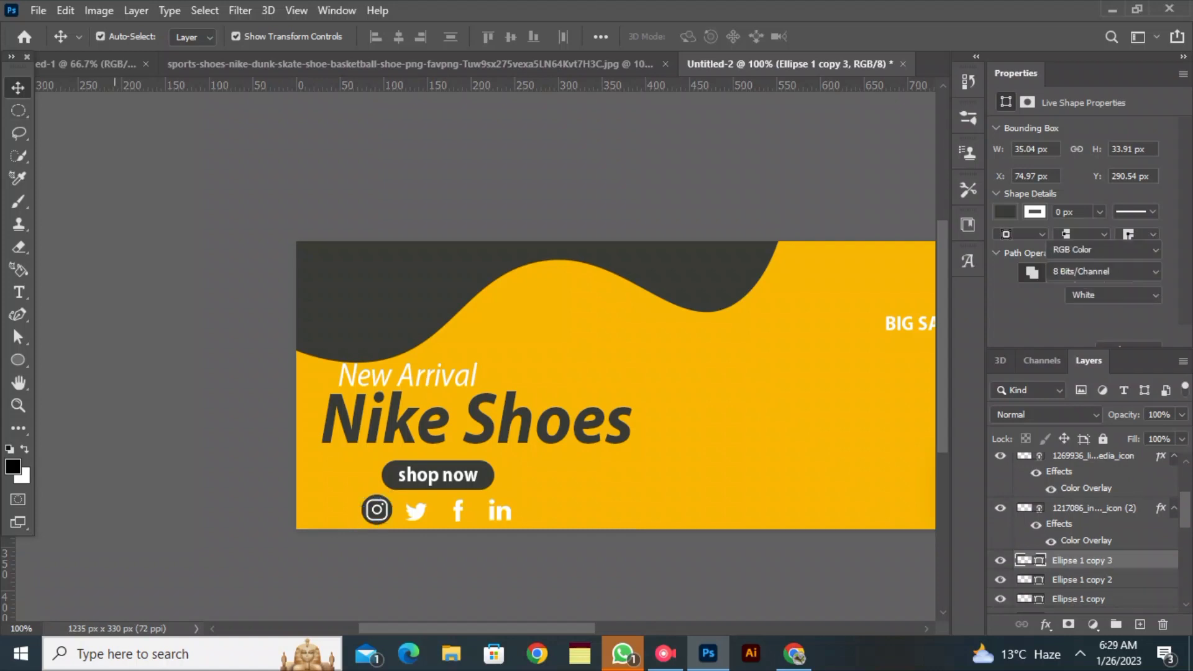
pyautogui.moveTo(376, 509); pyautogui.dragTo(412, 509)
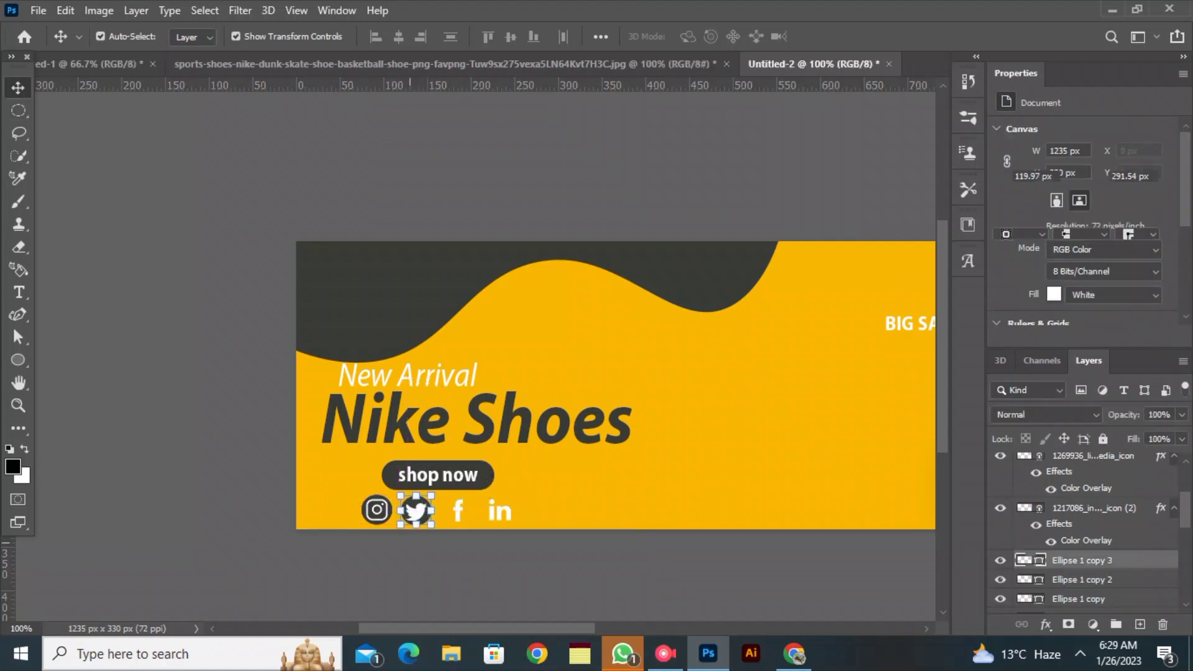
pyautogui.hotkey('ctrl', 't')
pyautogui.press('Return')
pyautogui.click(420, 567)
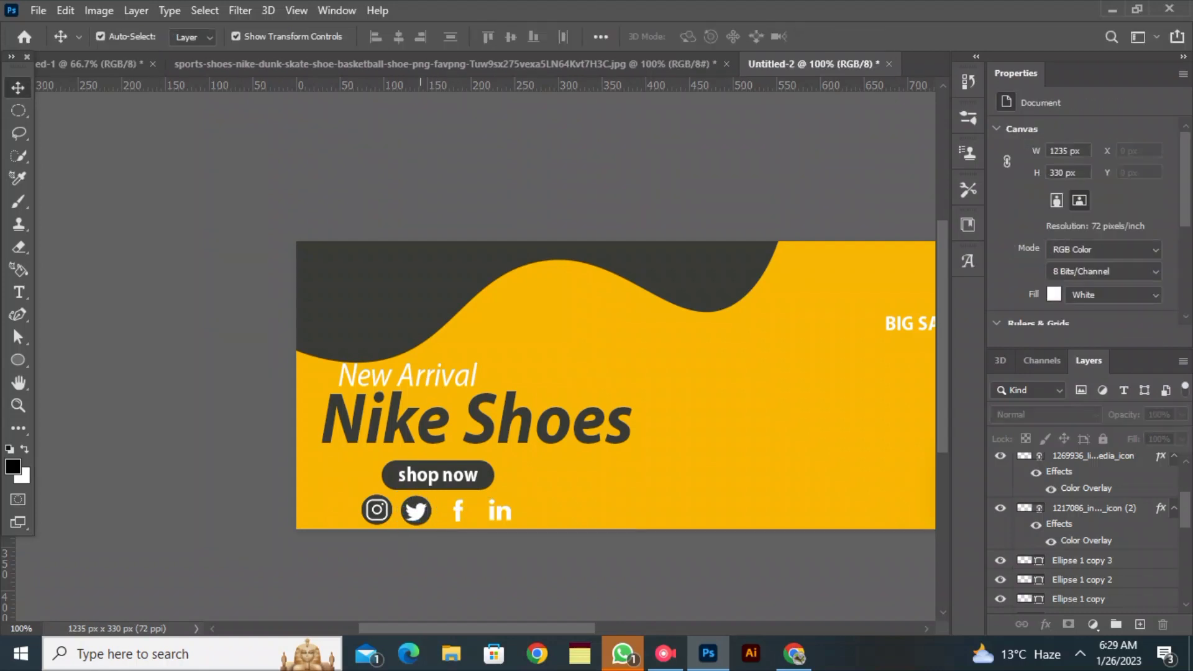
pyautogui.moveTo(376, 509); pyautogui.dragTo(513, 510)
pyautogui.click(454, 557)
# - Transform the LinkedIn icon and nudge it slightly to center it in its dark circle
pyautogui.click(500, 510)
pyautogui.hotkey('ctrl', 't')
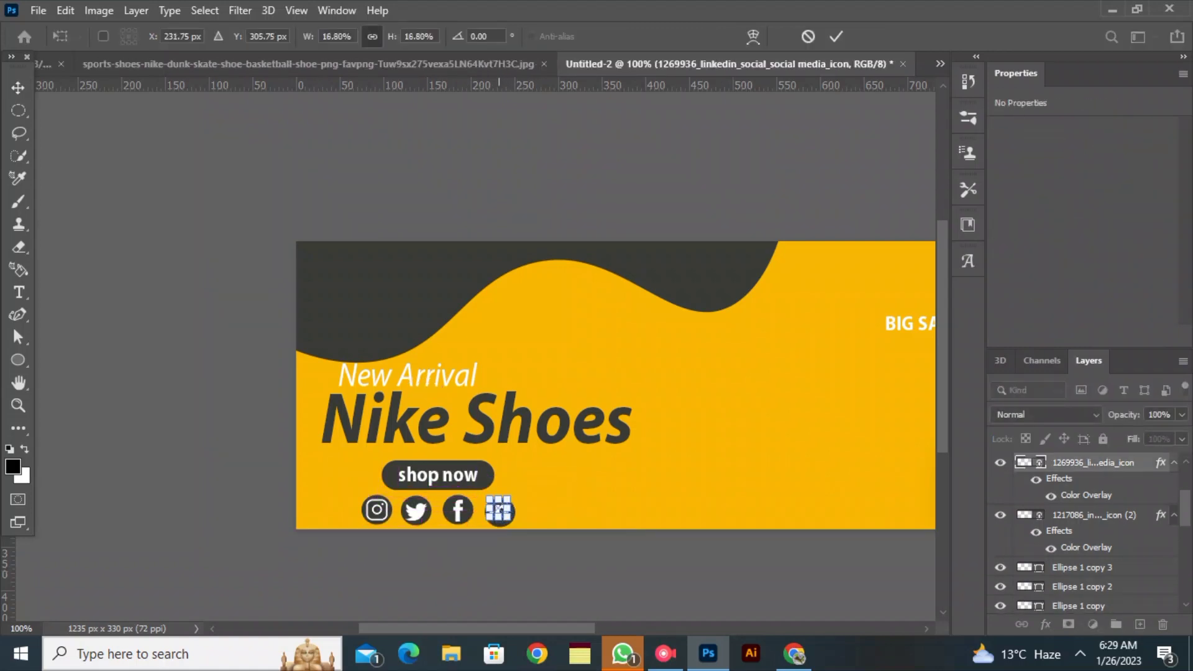
pyautogui.moveTo(499, 511); pyautogui.dragTo(500, 513)
pyautogui.click(836, 37)
# - Scale the social icons and their circles down slightly together, and move the LinkedIn icon with its circle farther right
pyautogui.click(453, 270)
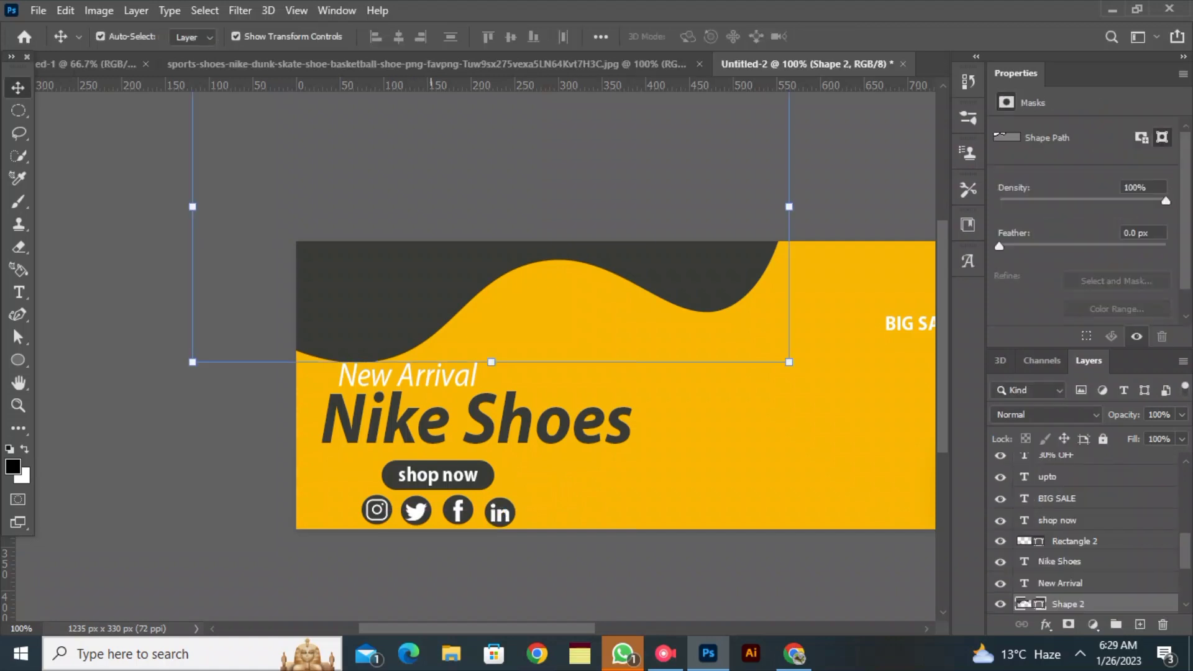
pyautogui.moveTo(331, 536); pyautogui.dragTo(519, 510)
pyautogui.hotkey('ctrl', 't')
pyautogui.press('Return')
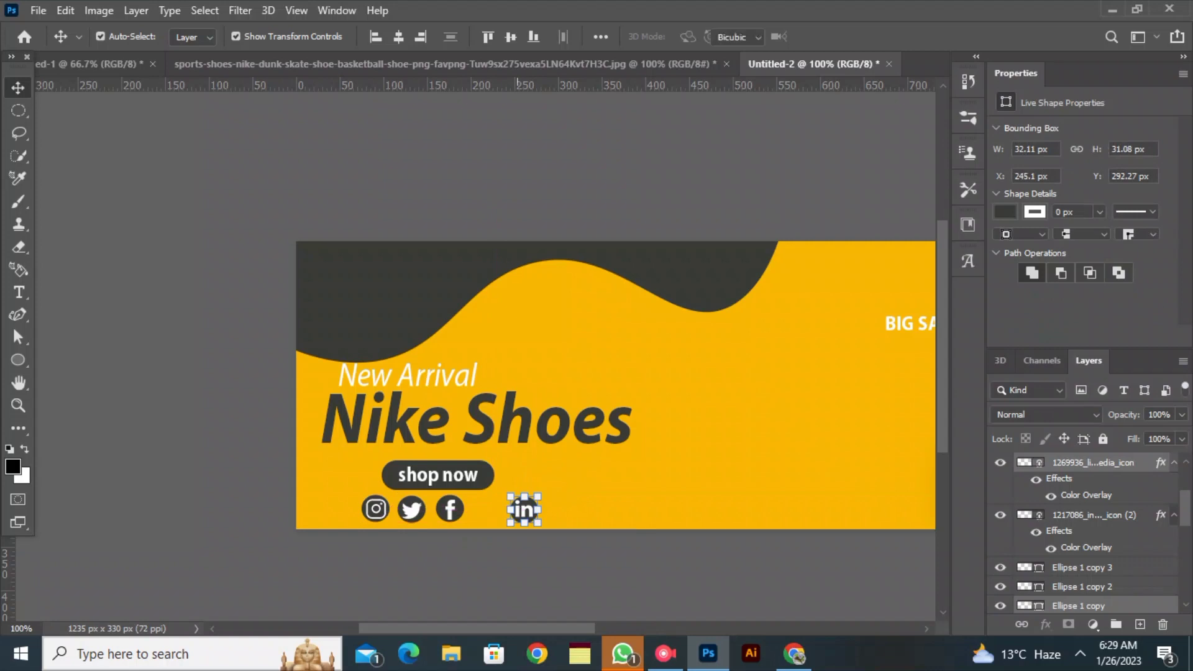
pyautogui.hotkey('ctrl', 't')
pyautogui.press('Return')
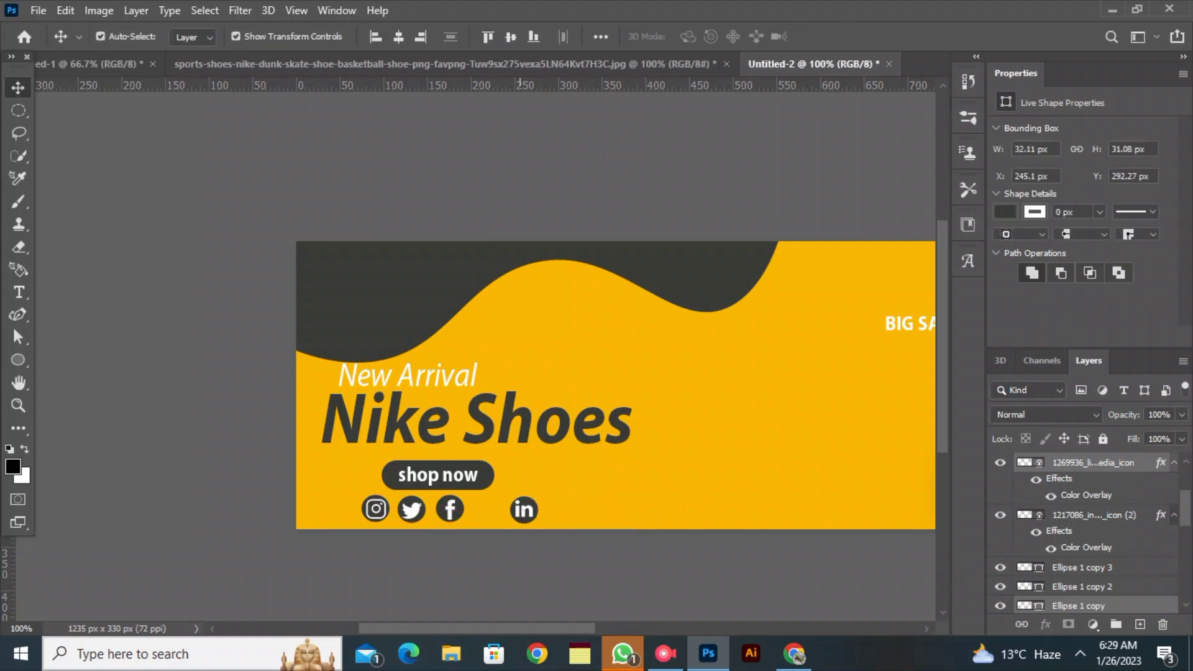
# - Space the Twitter, Facebook and LinkedIn icons with their circles evenly along the row beside Instagram
pyautogui.moveTo(520, 510); pyautogui.dragTo(515, 509)
pyautogui.moveTo(467, 545); pyautogui.dragTo(476, 509)
pyautogui.moveTo(404, 559); pyautogui.dragTo(423, 509)
pyautogui.click(374, 558)
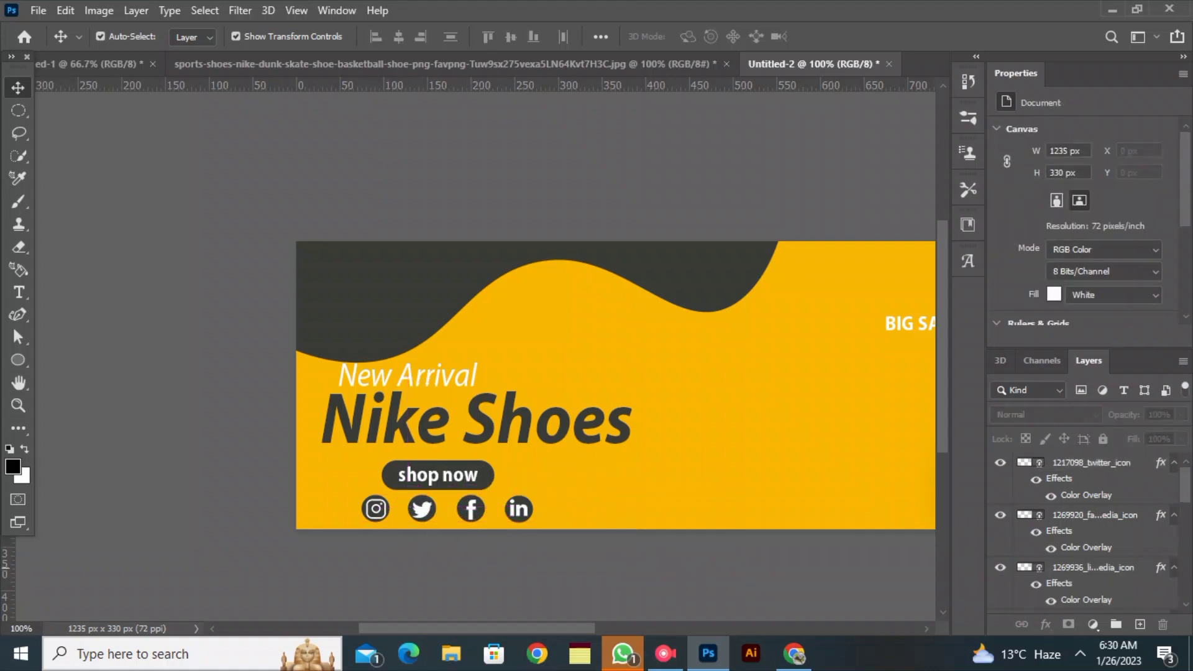
# - Place the linked image "nike-4-logo-png-transparent.png" from Downloads into the banner
pyautogui.hotkey('ctrl', '-')
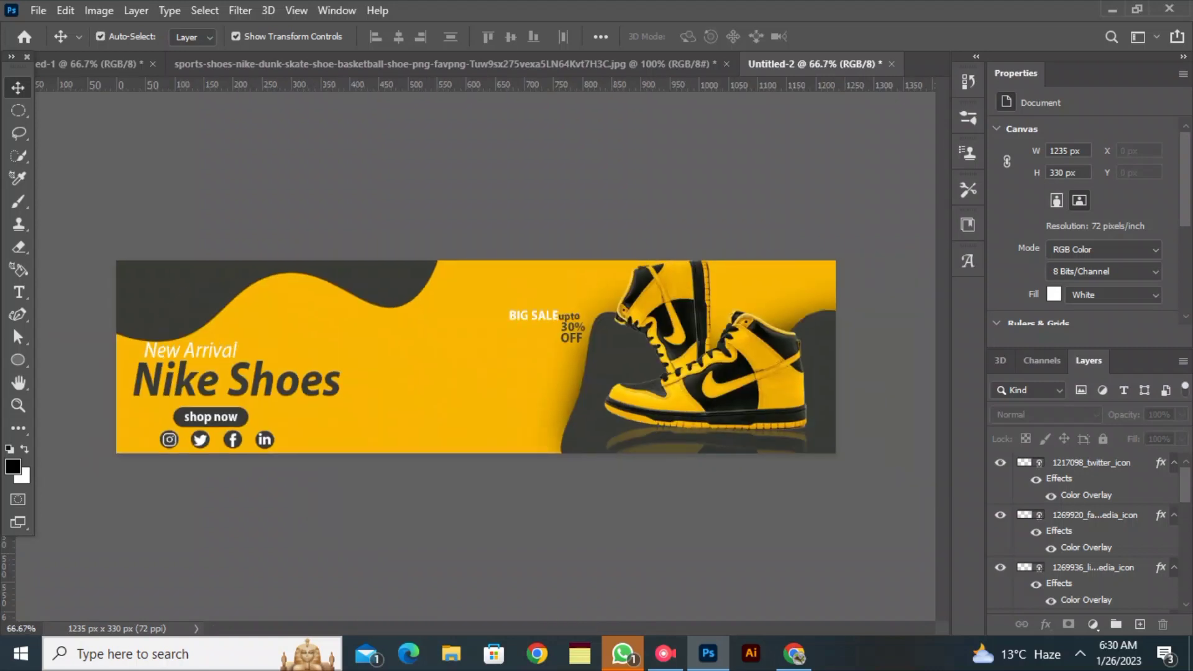
pyautogui.click(39, 11)
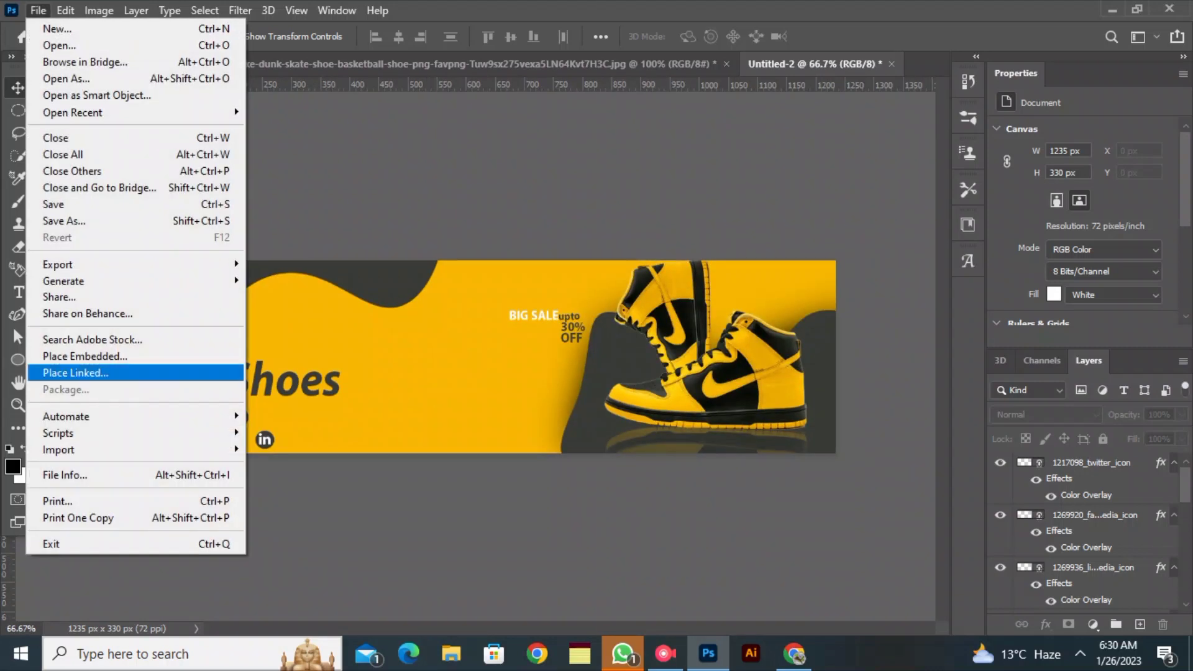
pyautogui.click(75, 373)
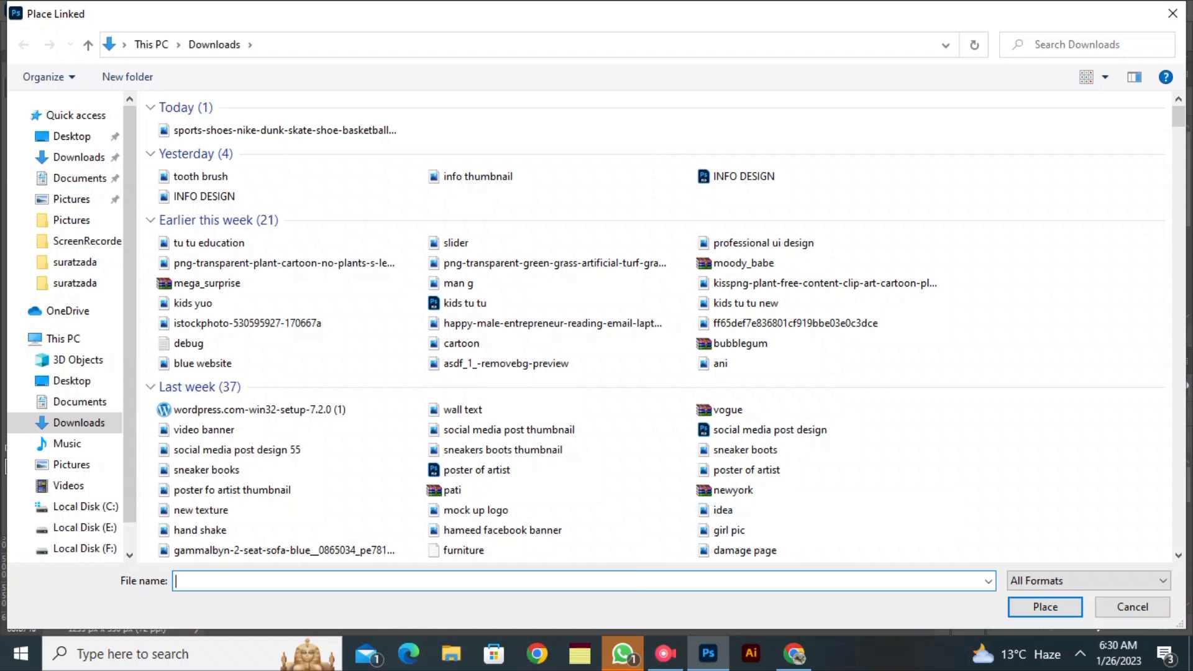
pyautogui.write('NIK')
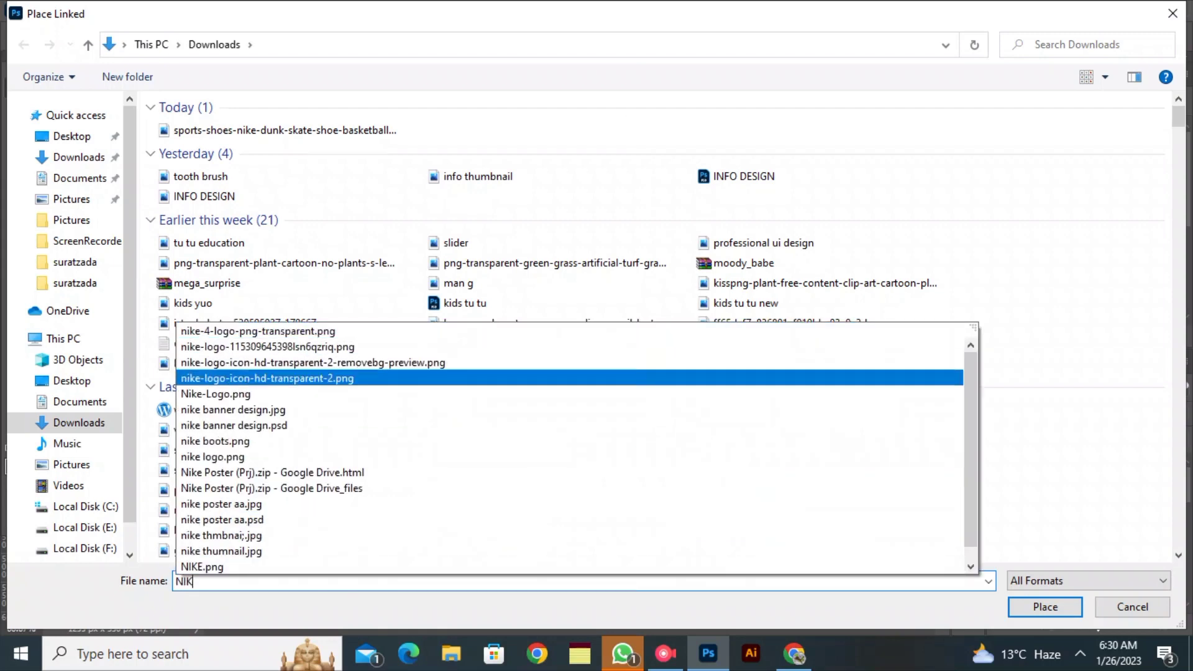
pyautogui.click(547, 332)
pyautogui.click(1044, 607)
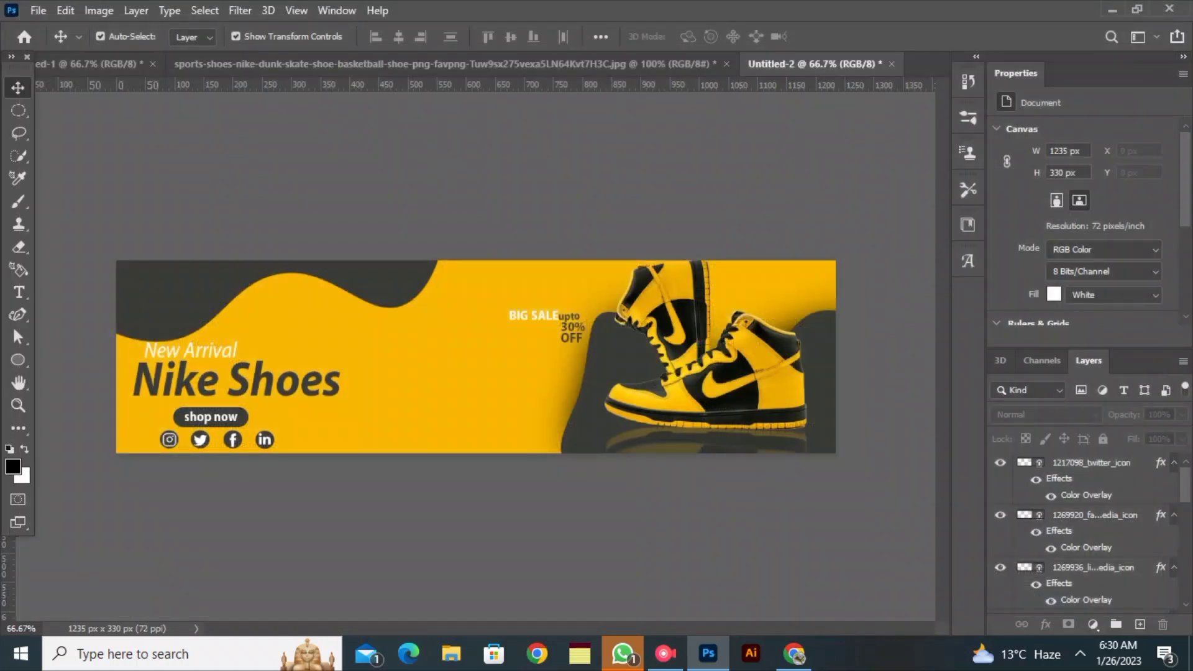
pyautogui.press('Return')
pyautogui.click(1045, 624)
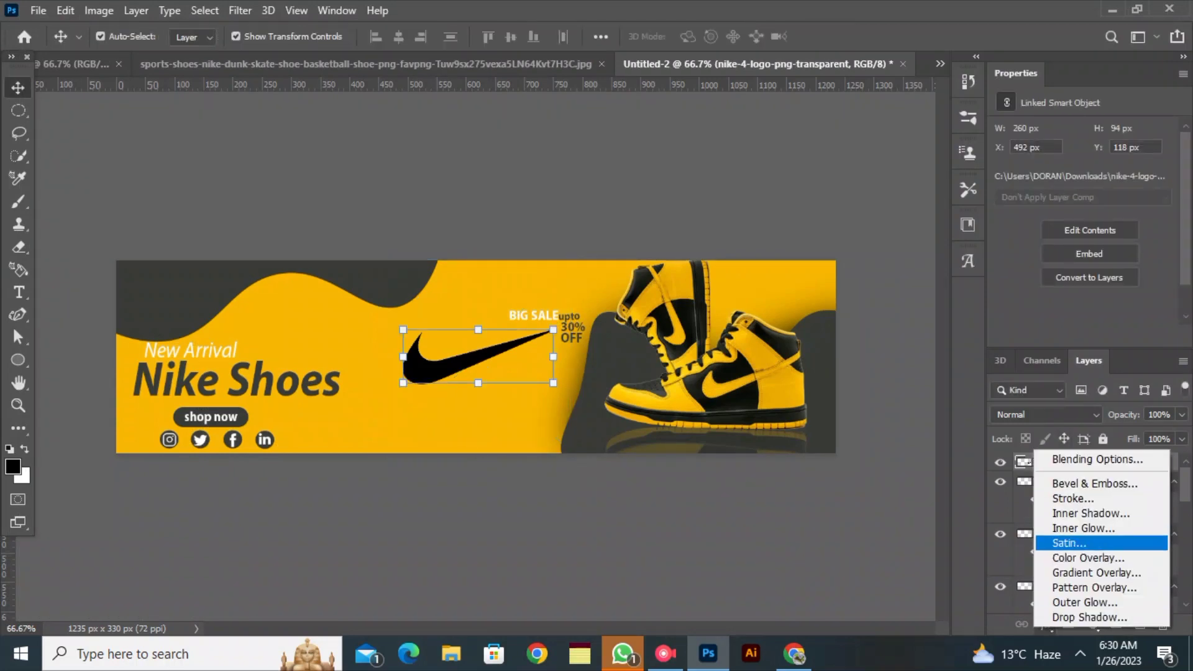
pyautogui.click(1093, 558)
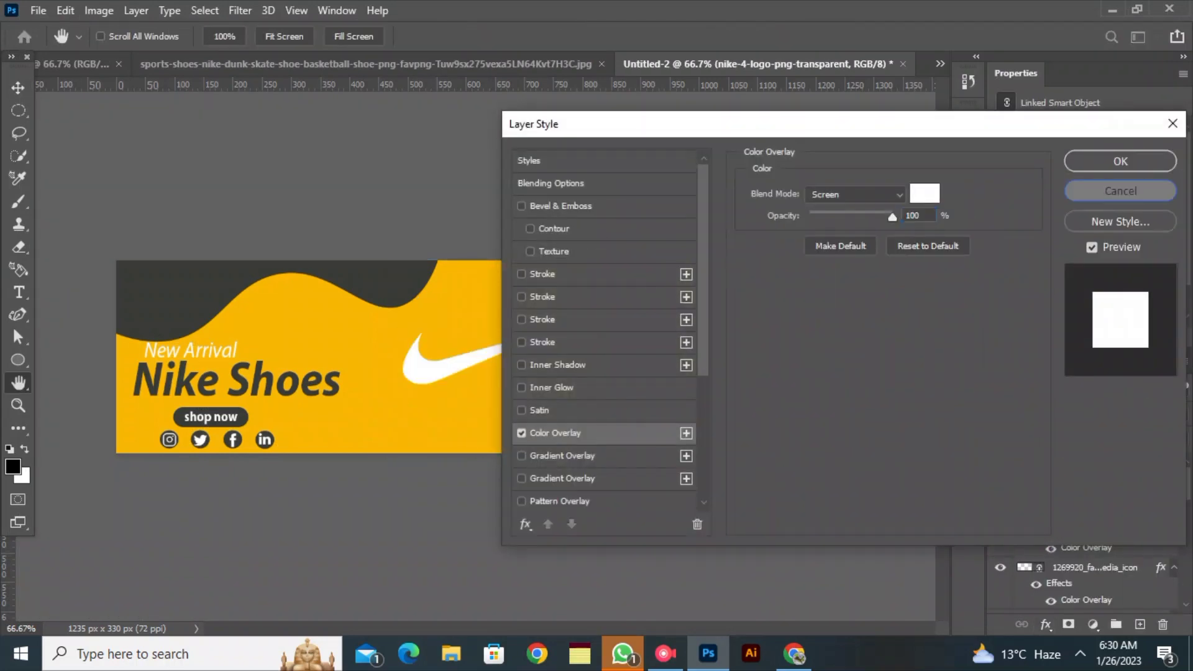
pyautogui.click(1120, 191)
# - Enlarge the Nike logo to about 693 × 241 px, rotate it about 0.74°, and position it across the banner's middle
pyautogui.moveTo(477, 383); pyautogui.dragTo(457, 418)
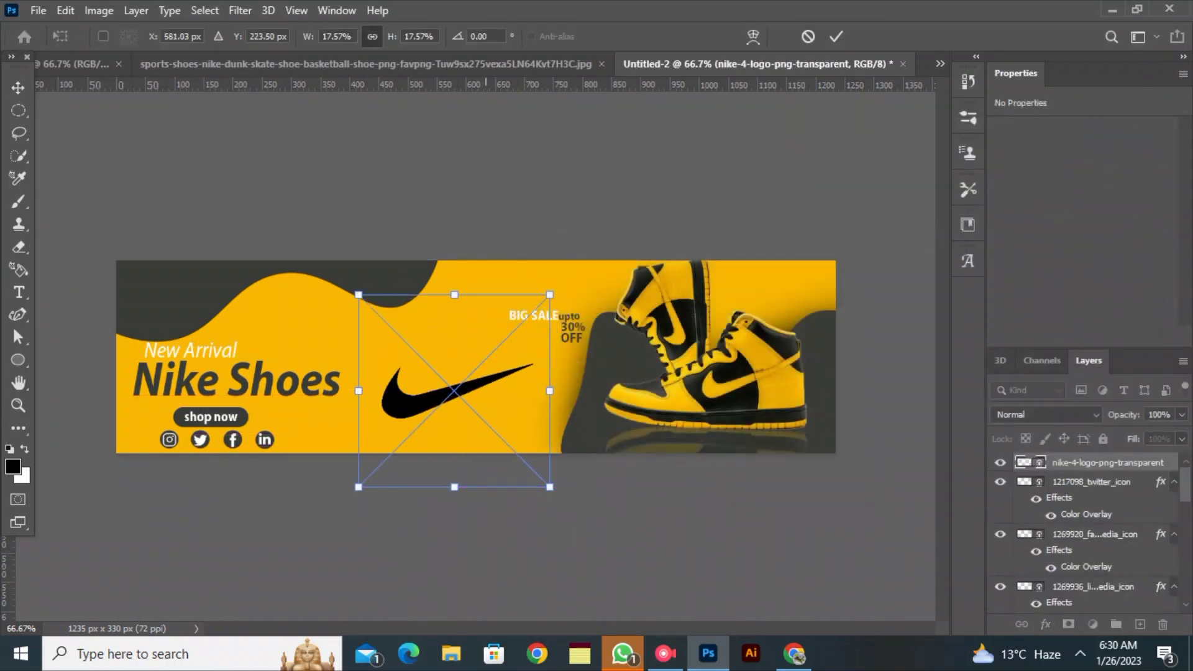
pyautogui.moveTo(452, 512); pyautogui.dragTo(445, 616)
pyautogui.moveTo(549, 488); pyautogui.dragTo(836, 599)
pyautogui.moveTo(461, 484); pyautogui.dragTo(382, 345)
pyautogui.moveTo(465, 542); pyautogui.dragTo(464, 668)
pyautogui.moveTo(417, 456); pyautogui.dragTo(411, 413)
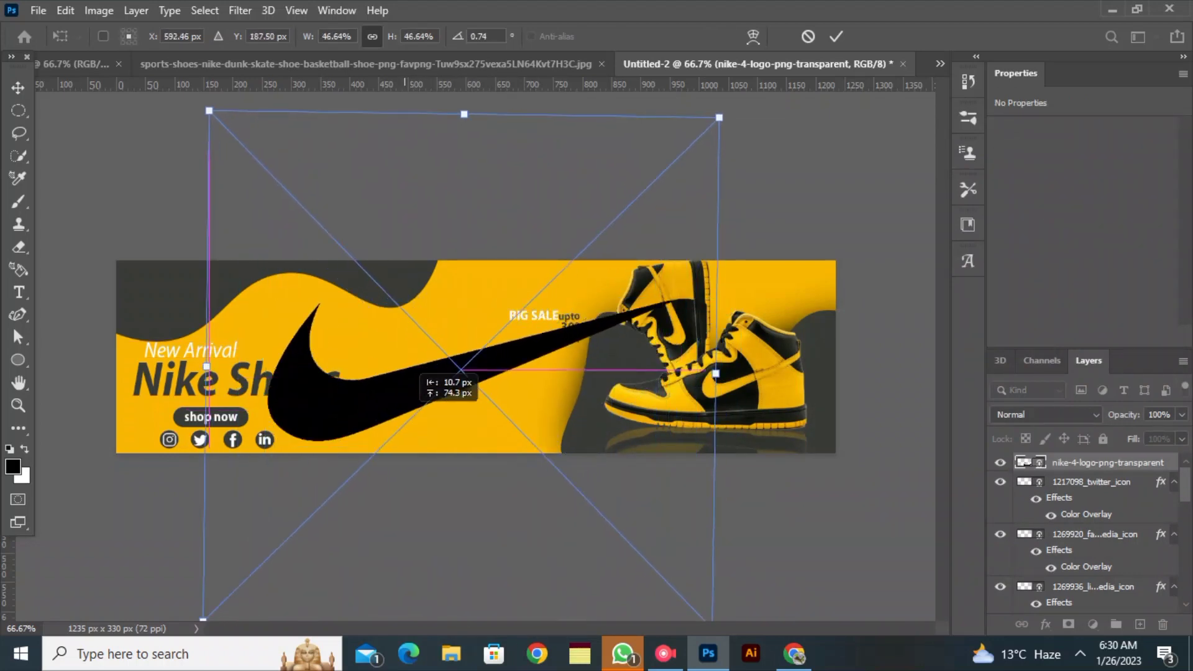
pyautogui.click(836, 37)
# - Move the Nike logo layer directly above the yellow Rectangle 1 layer and lower its opacity to 0%
pyautogui.moveTo(1093, 611); pyautogui.dragTo(1094, 574)
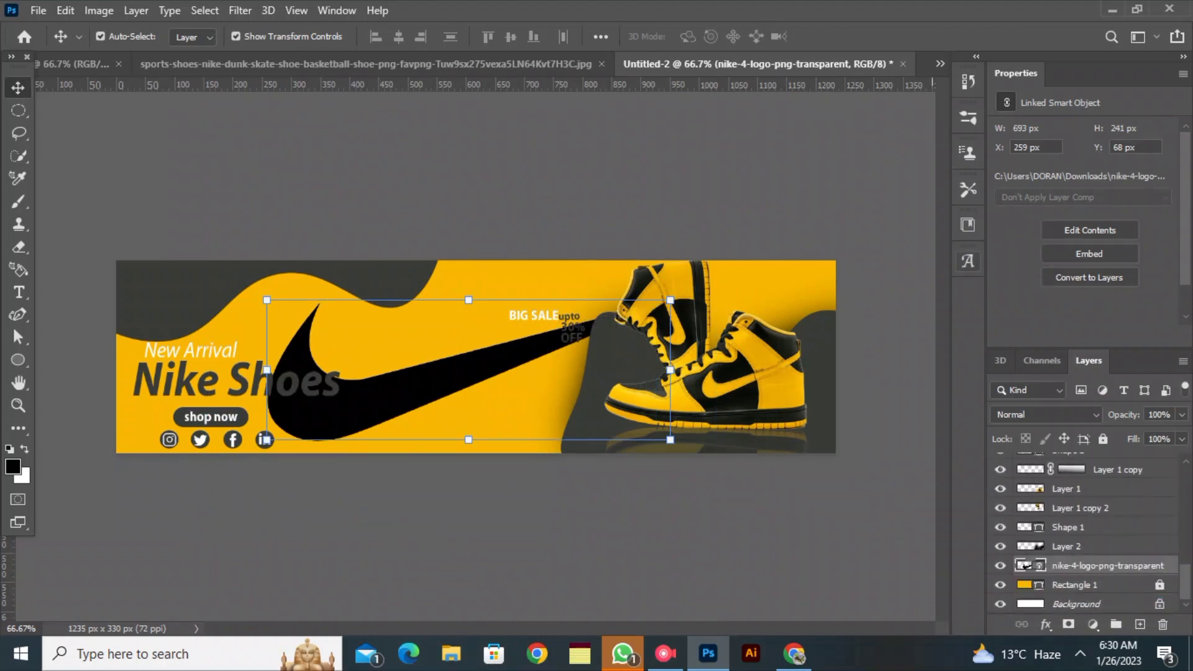
pyautogui.moveTo(1094, 414); pyautogui.dragTo(1055, 415)
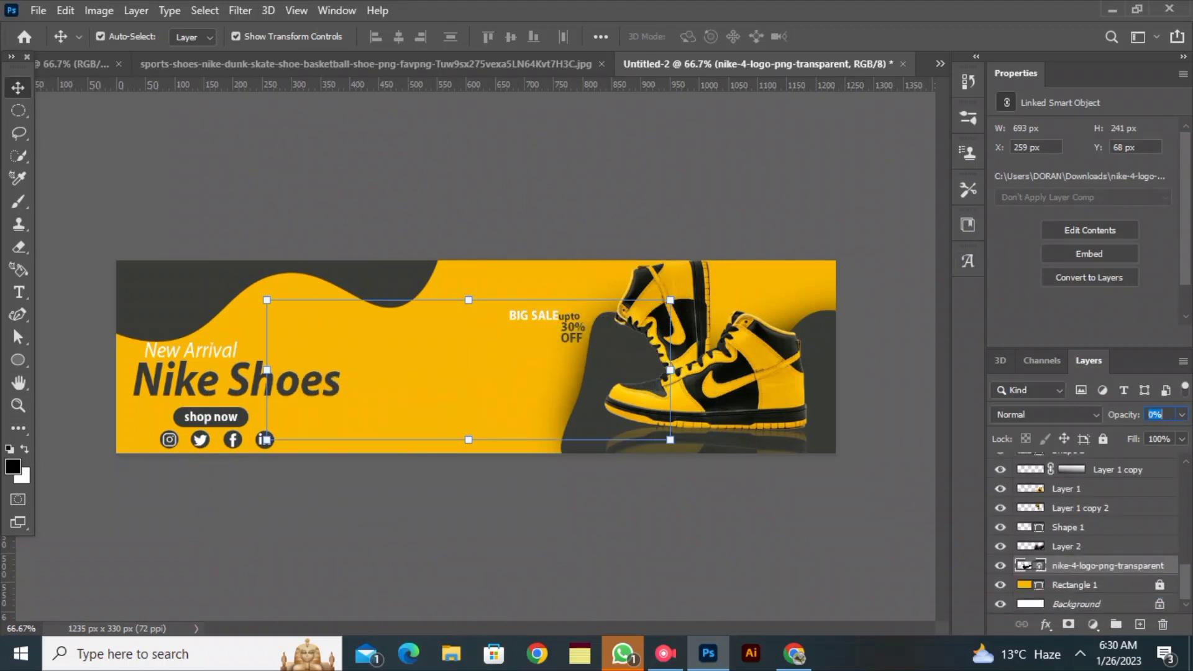